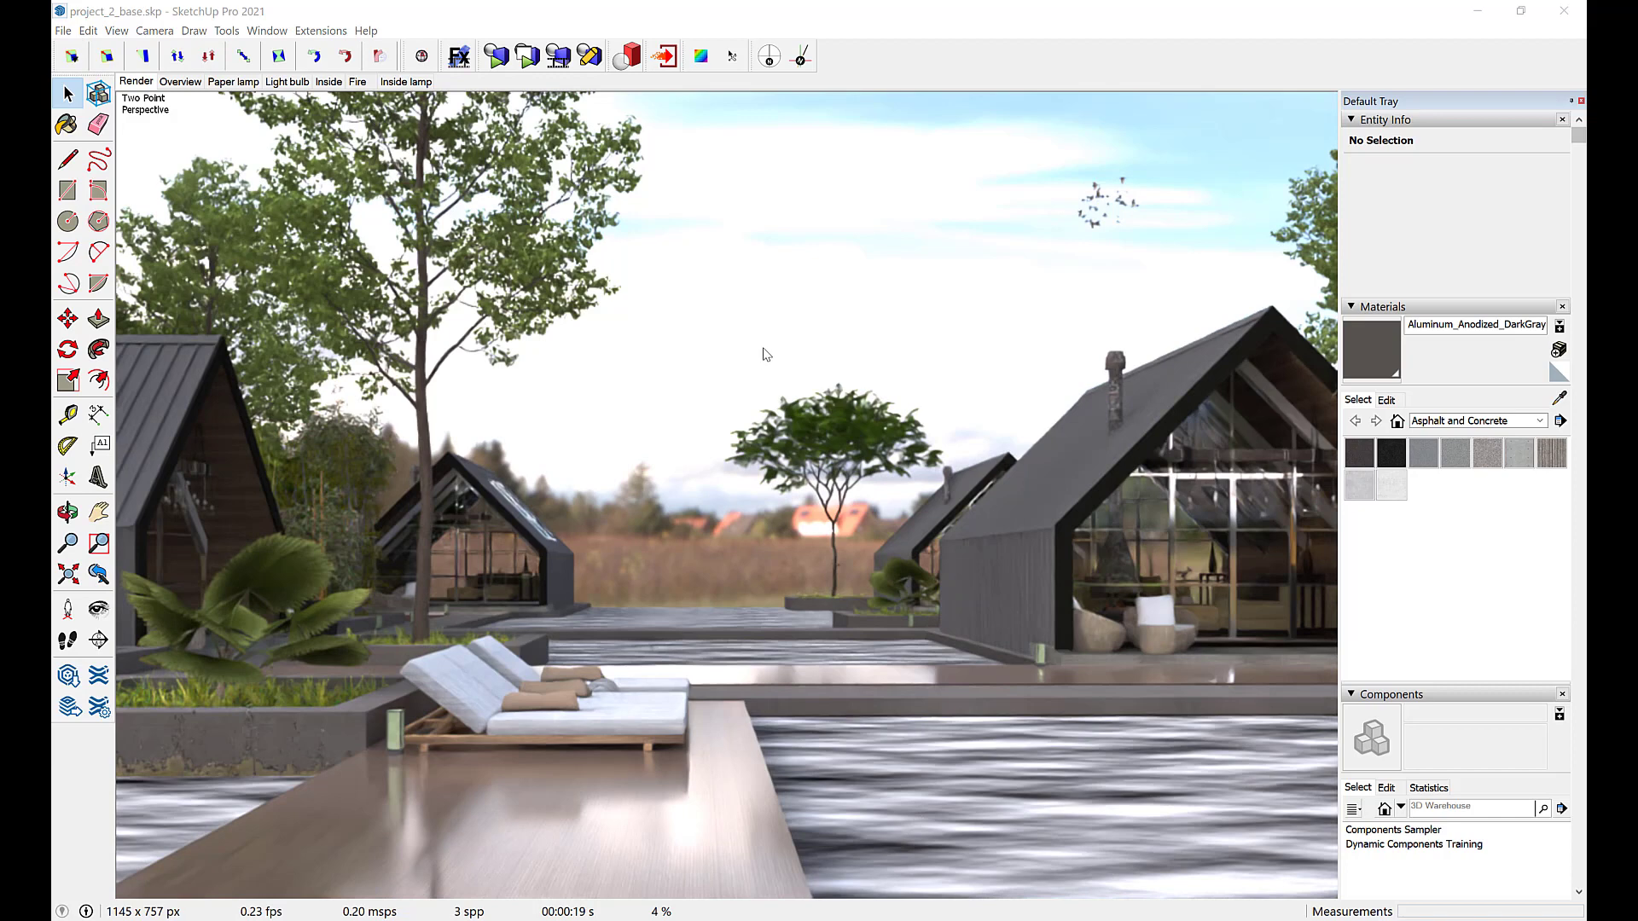
- Set the render environment to the_sky_is_on_fire_16k.hdr
right_click(765, 349)
mouse_move(818, 439)
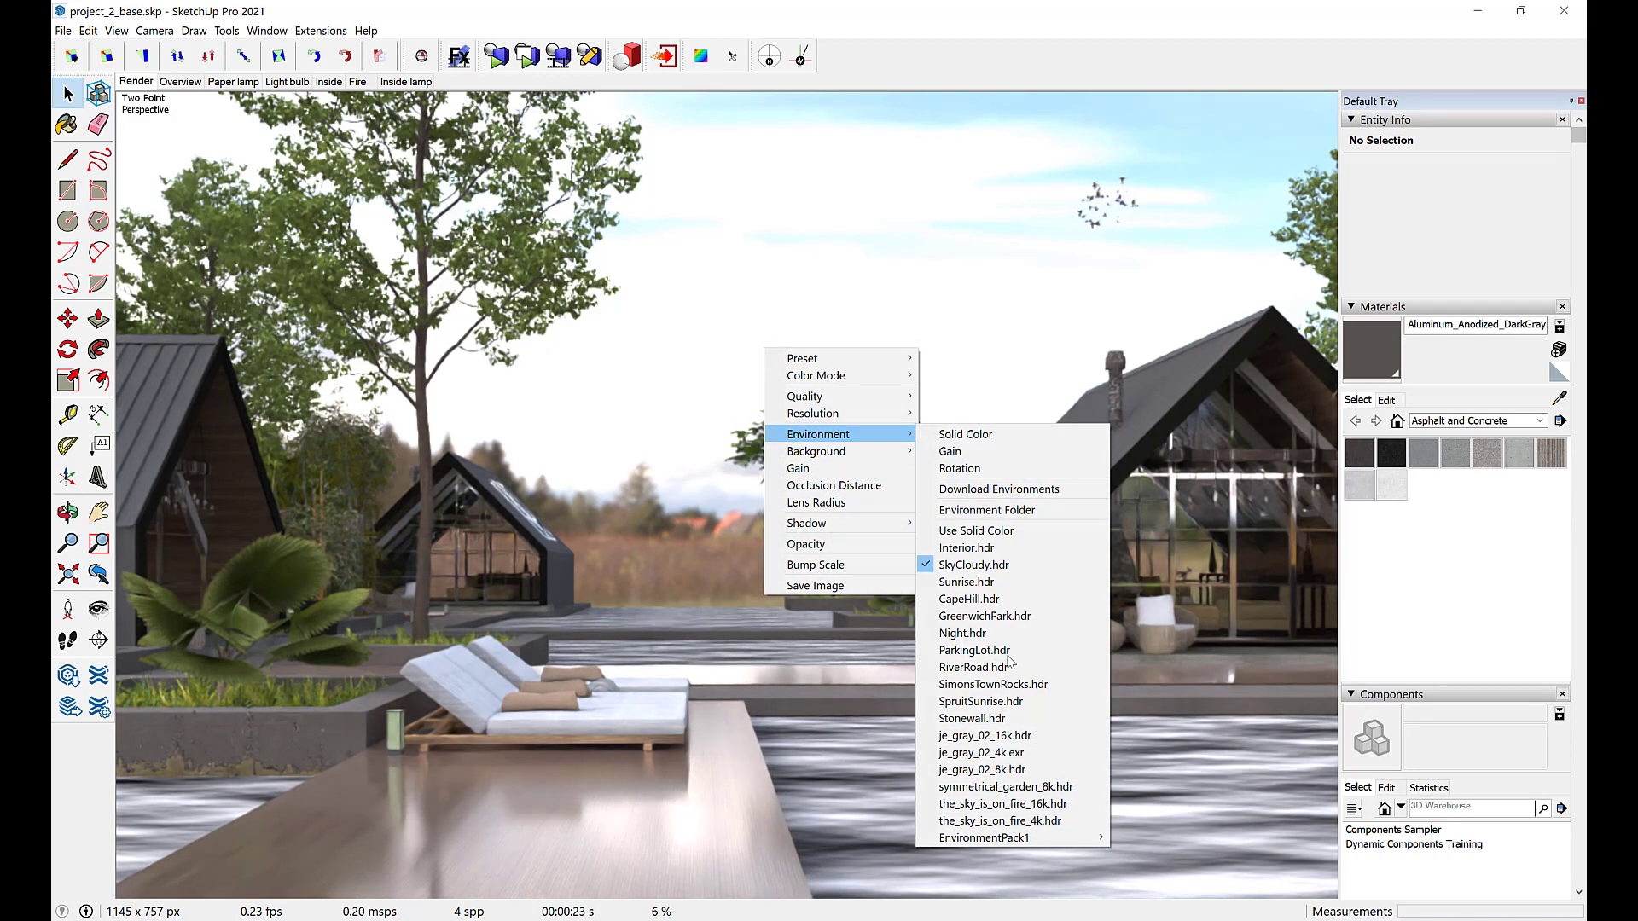
click(1017, 805)
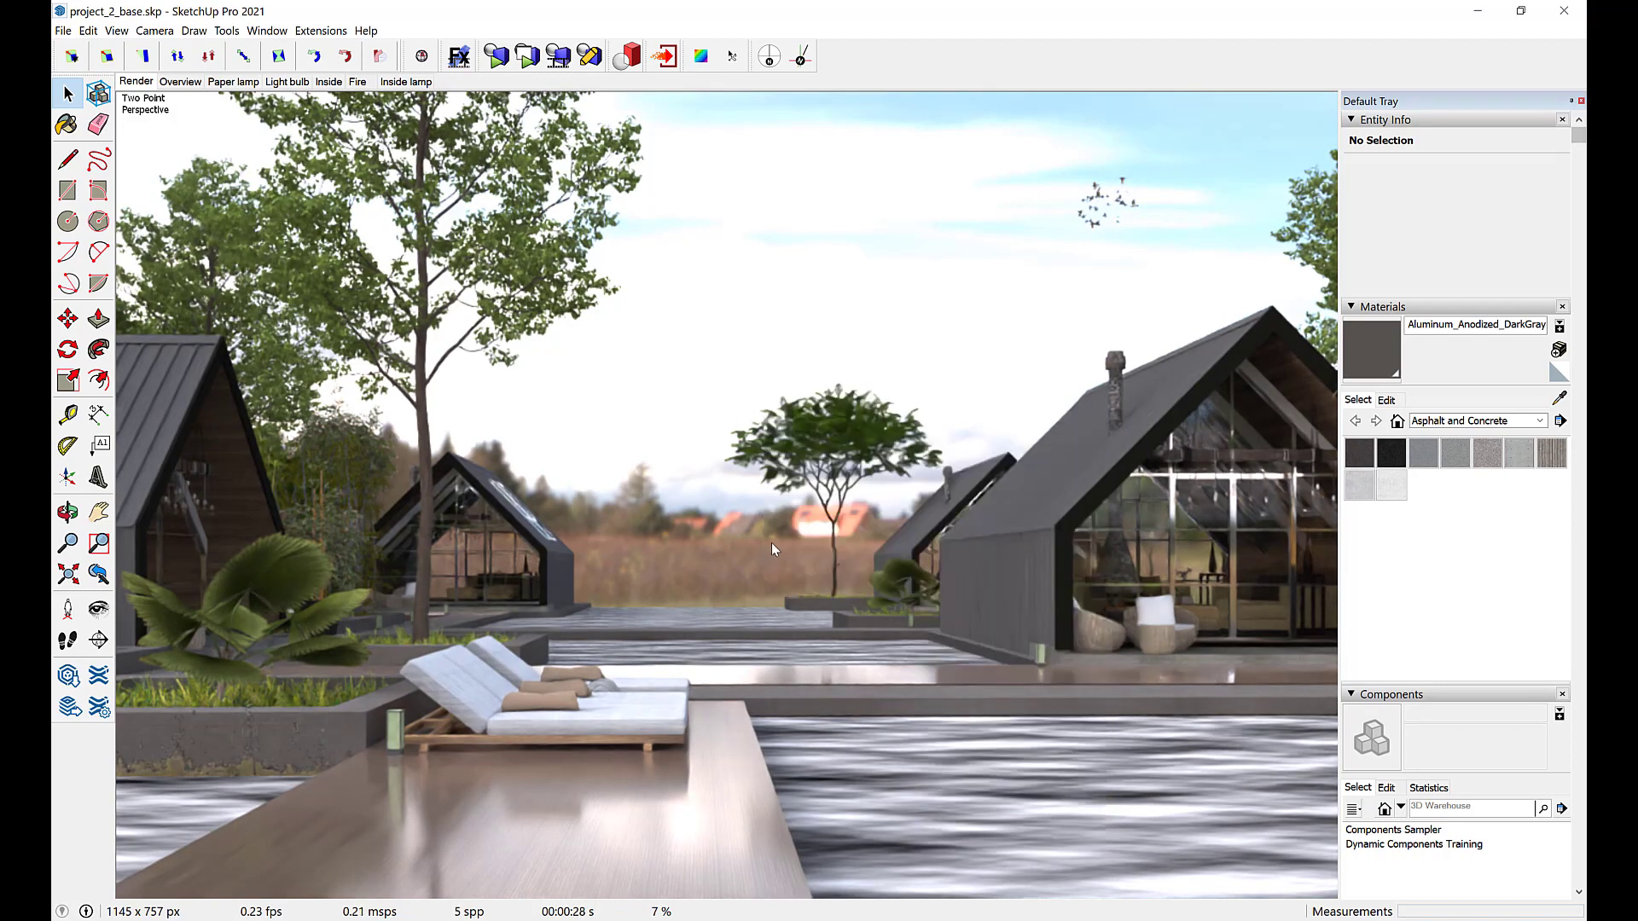
- Set the environment rotation to 142.6
right_click(777, 539)
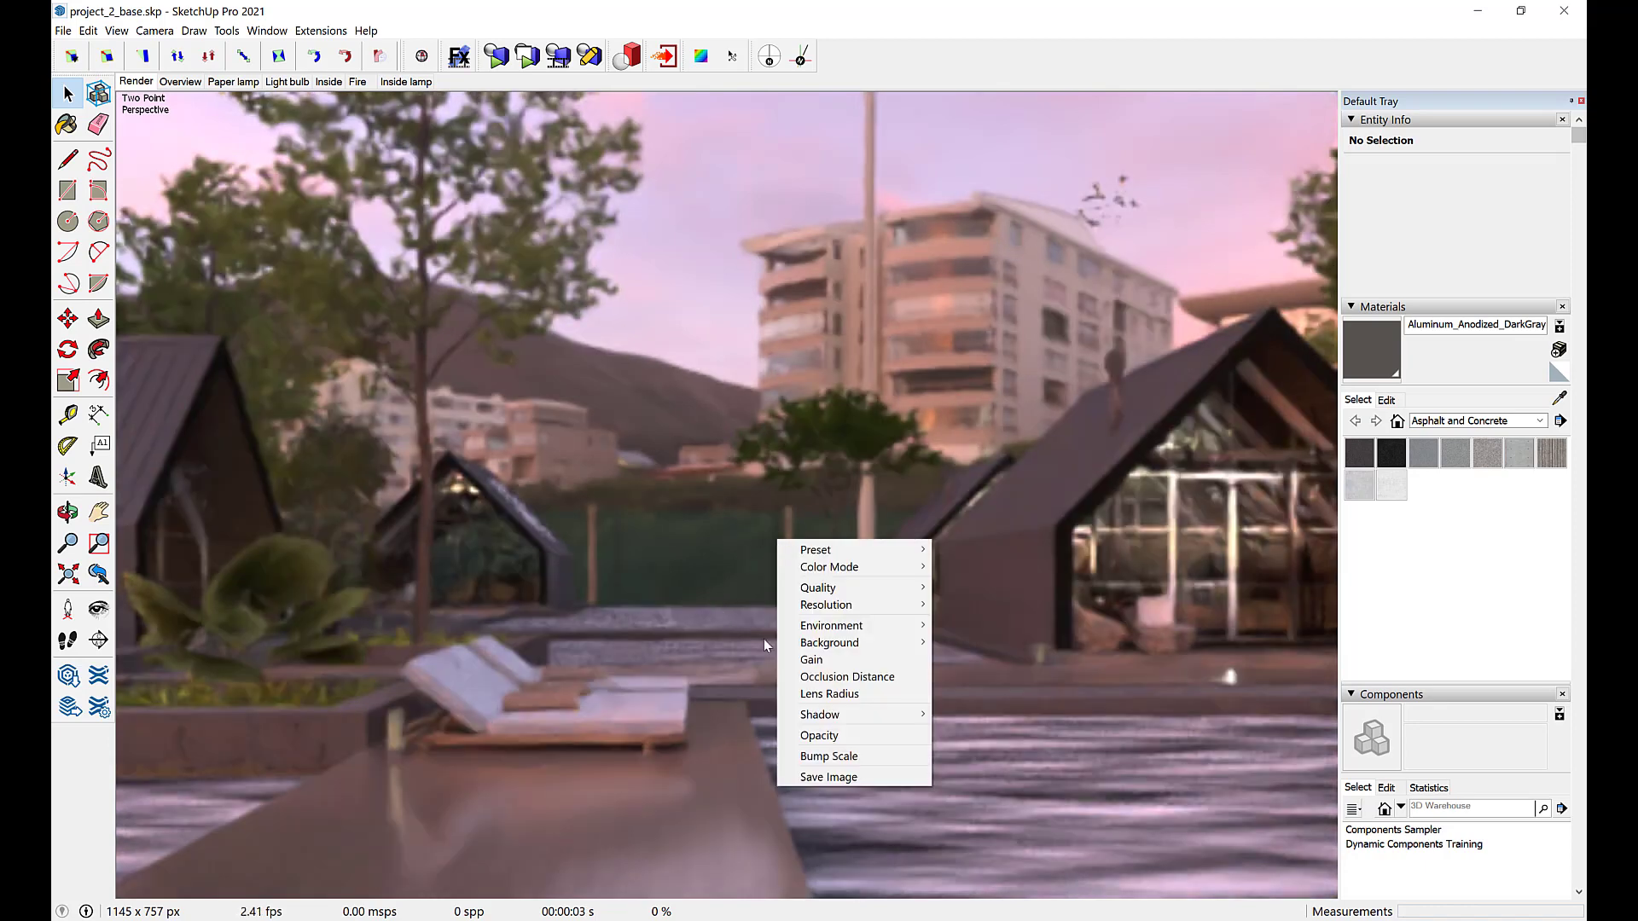
mouse_move(879, 631)
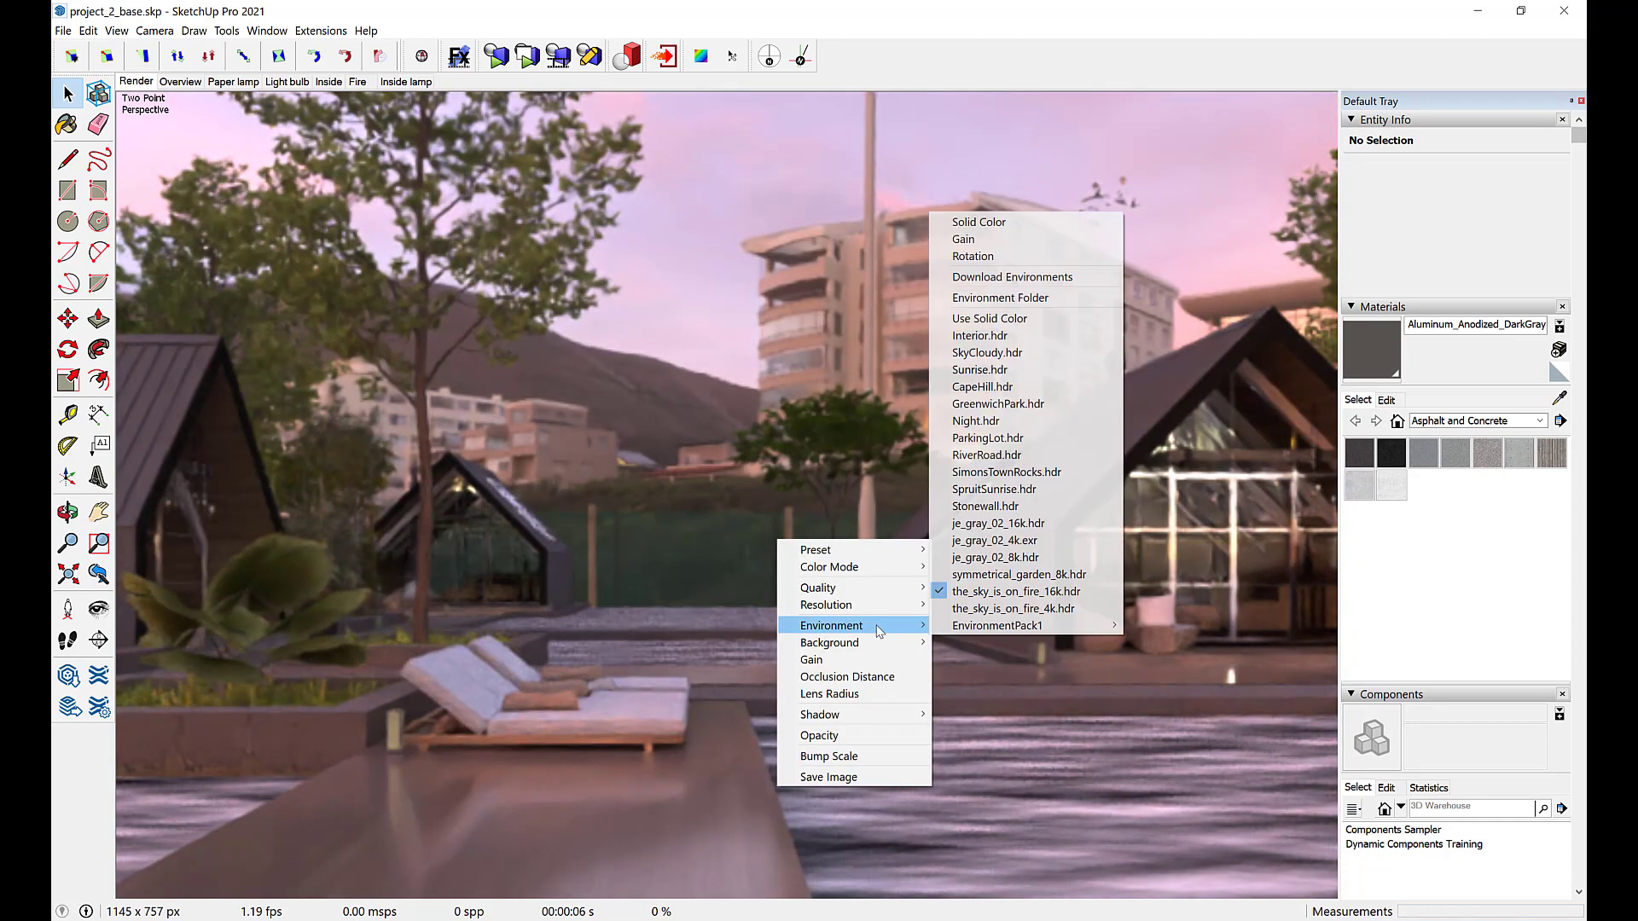
click(971, 256)
text(142.6)
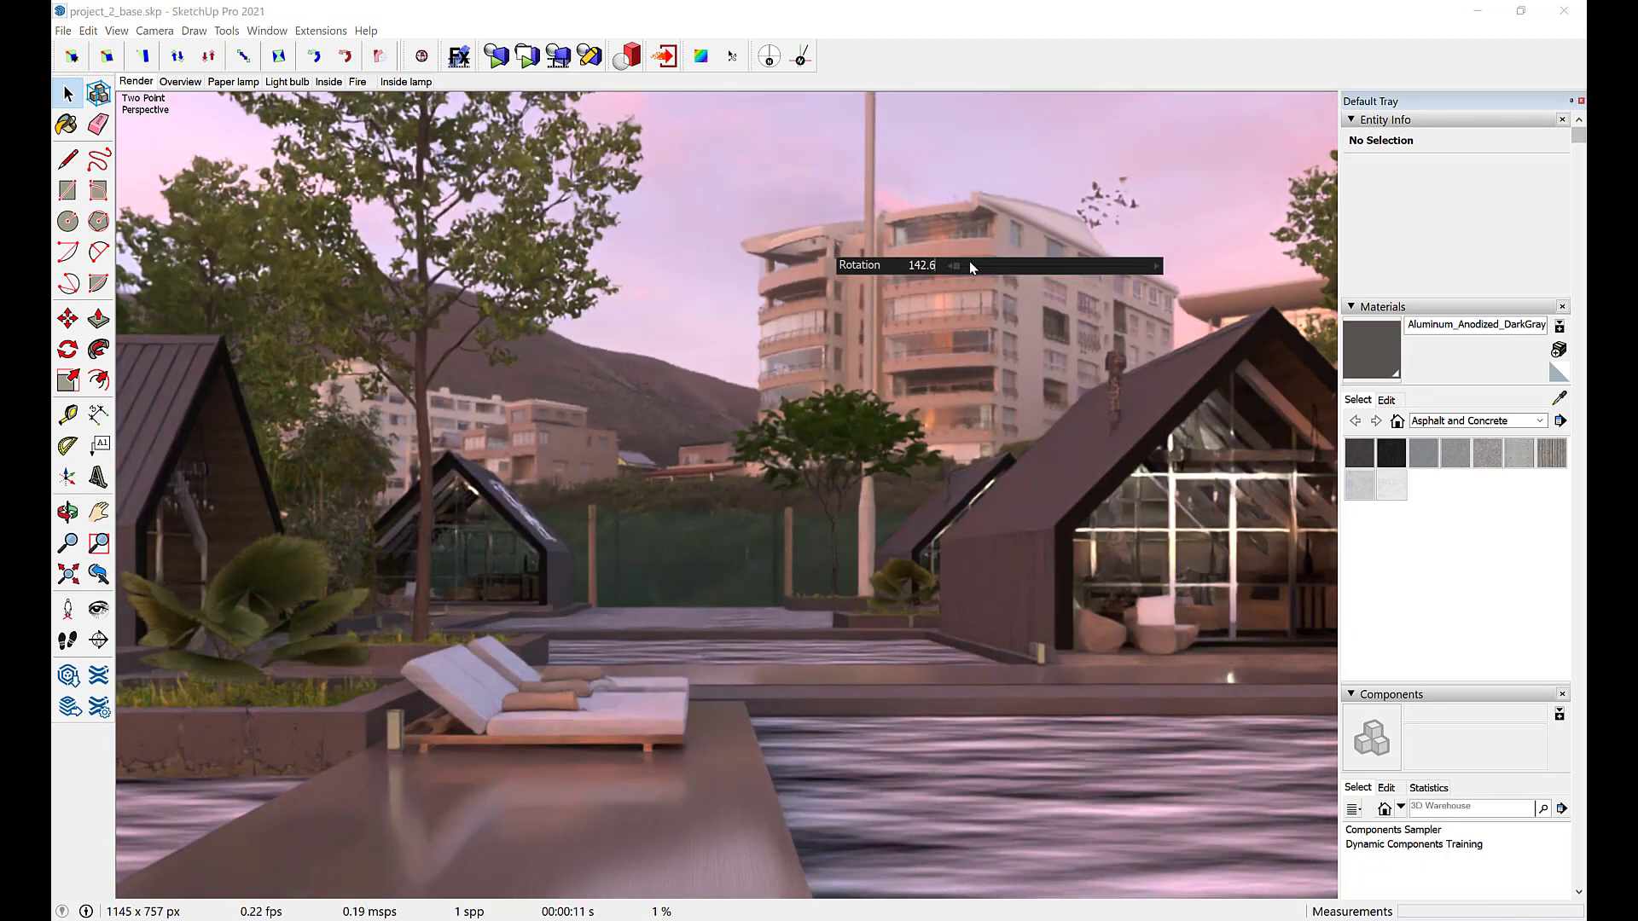
key(Return)
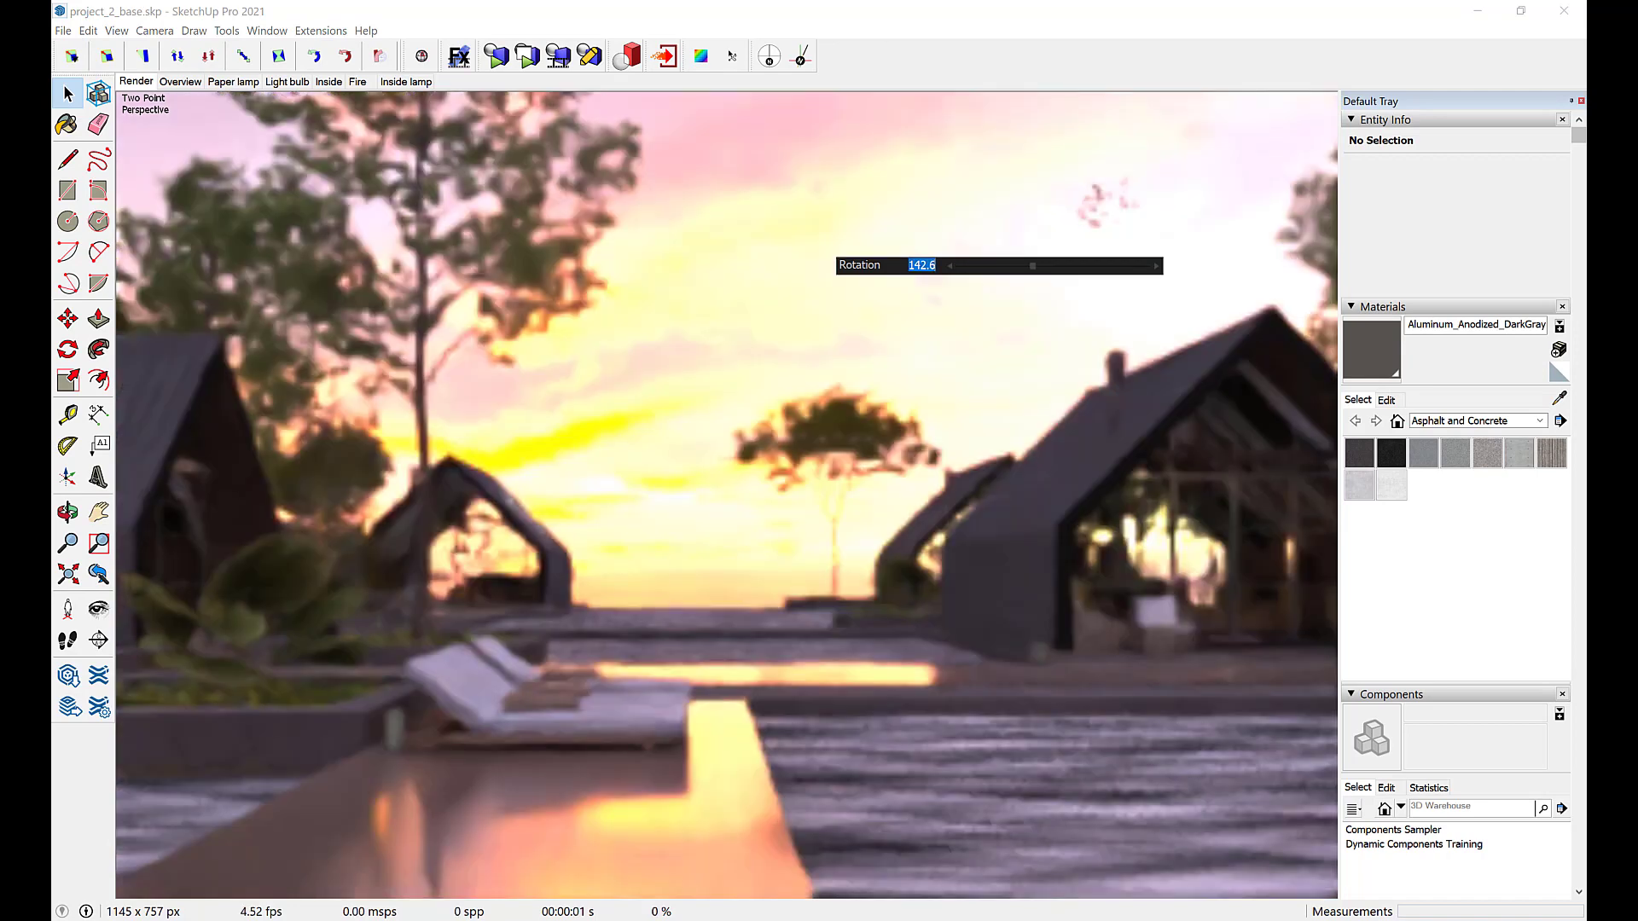
- Set the environment gain to 0.05
right_click(768, 430)
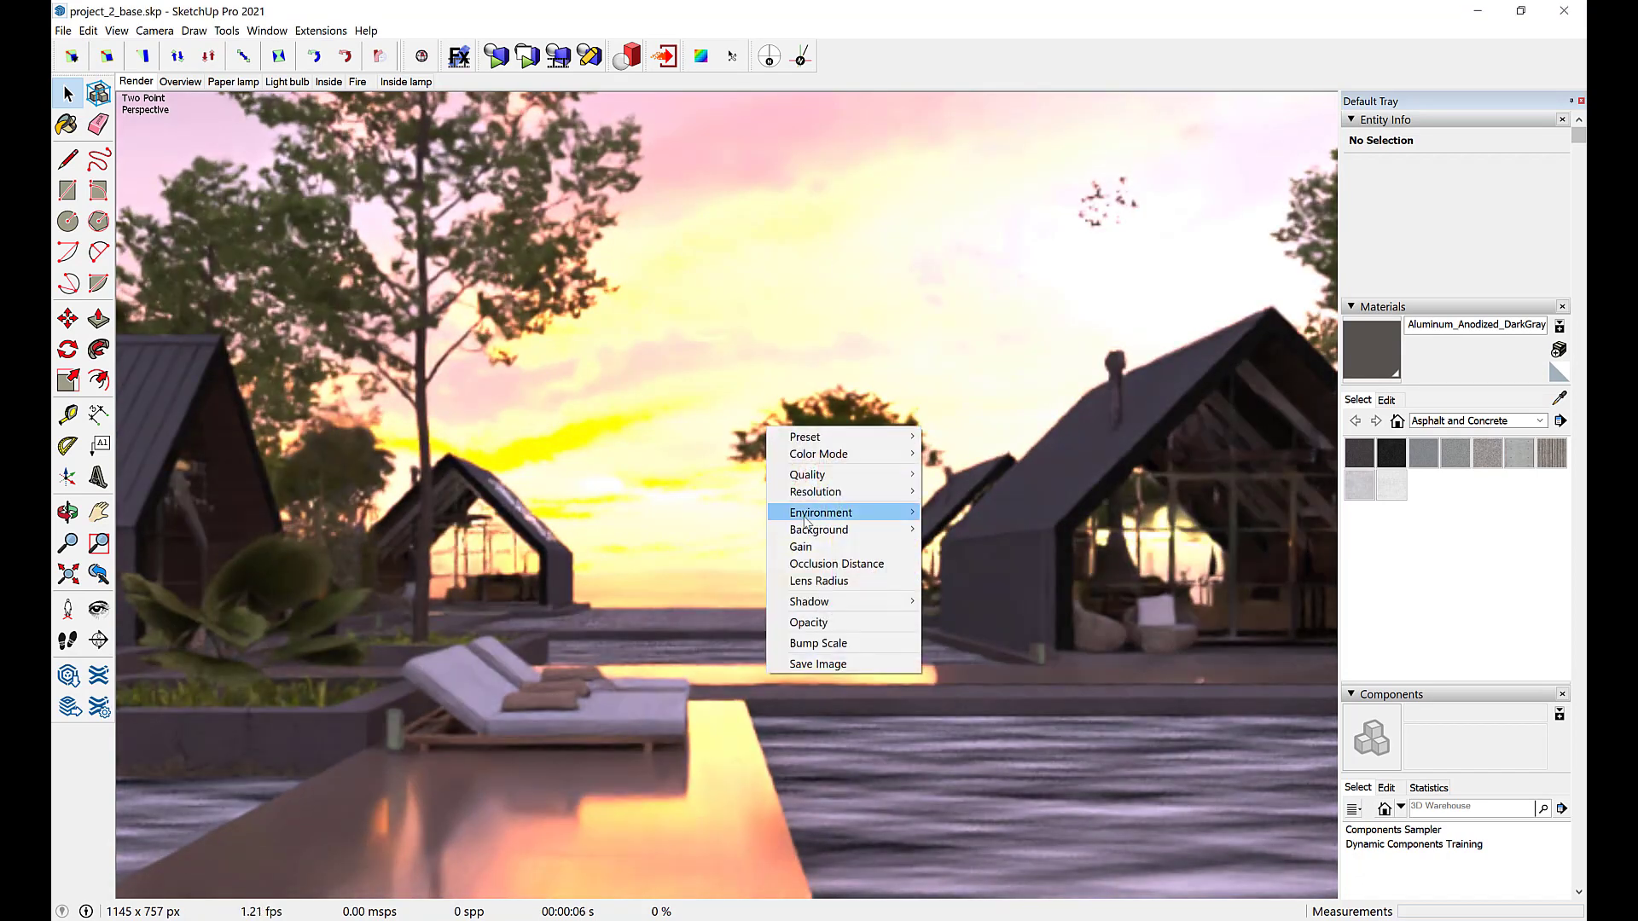
mouse_move(853, 512)
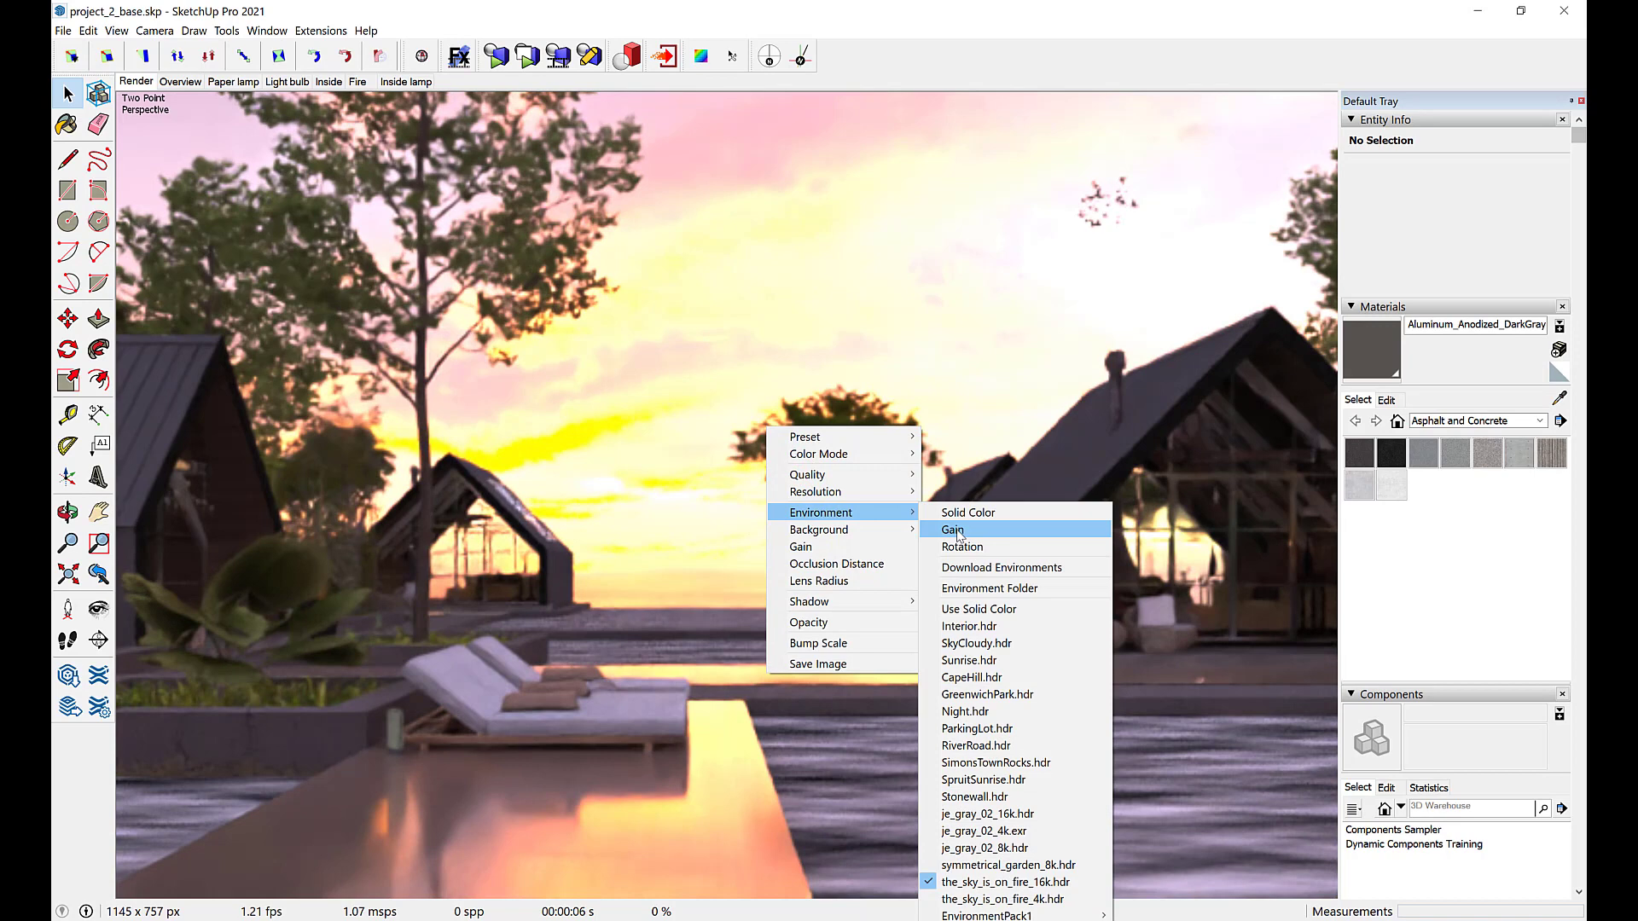
click(956, 530)
text(0.05)
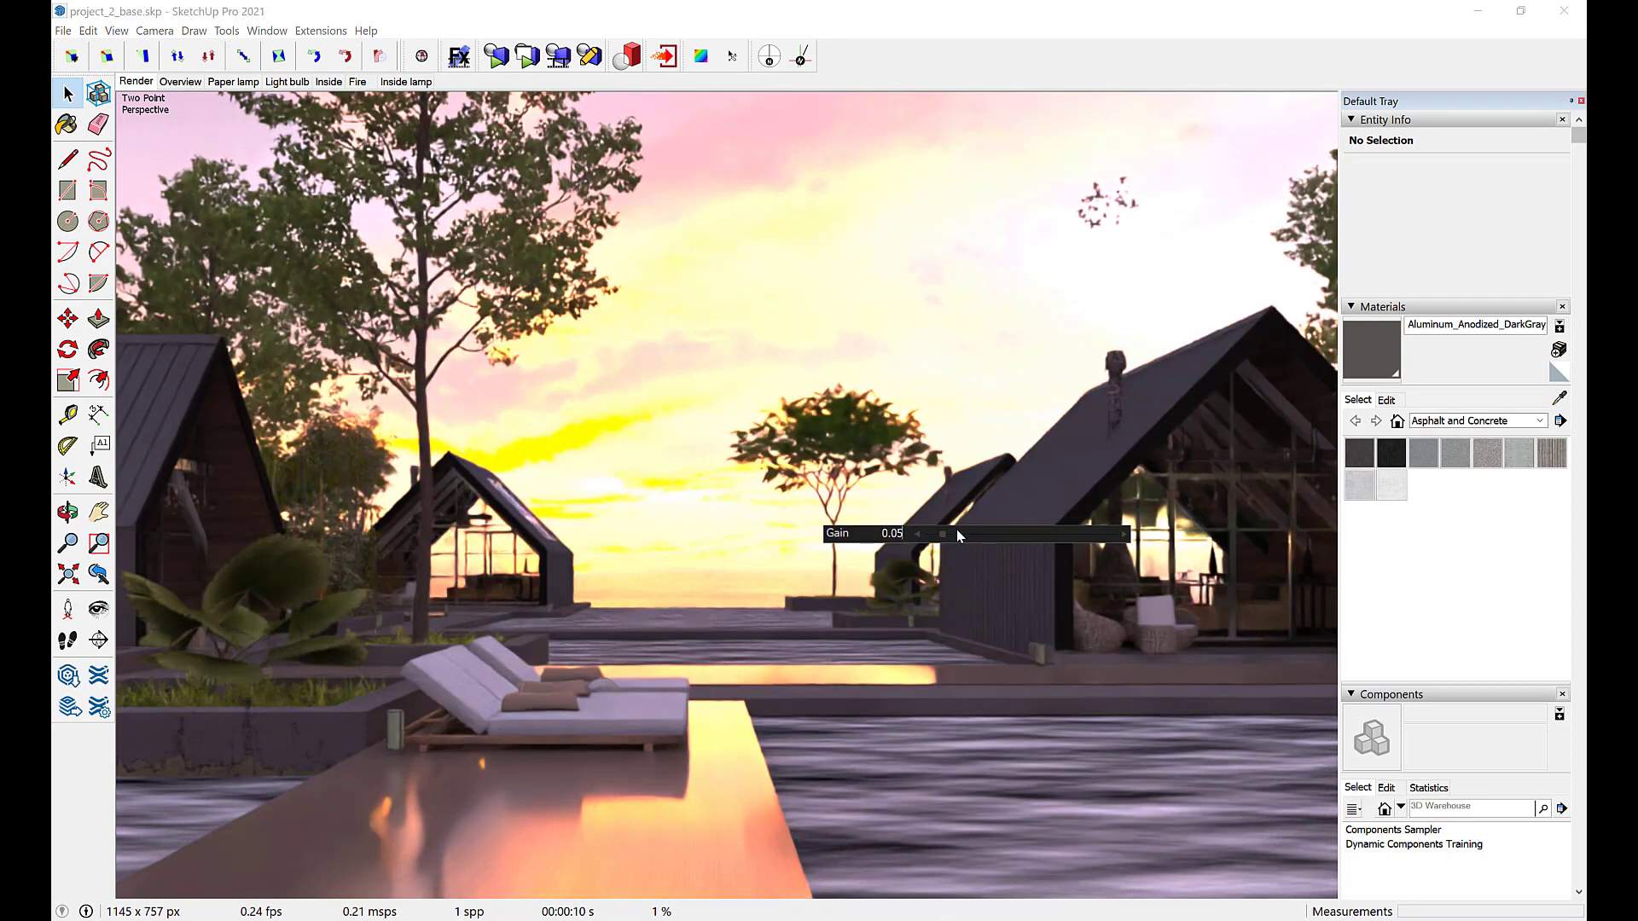
key(Return)
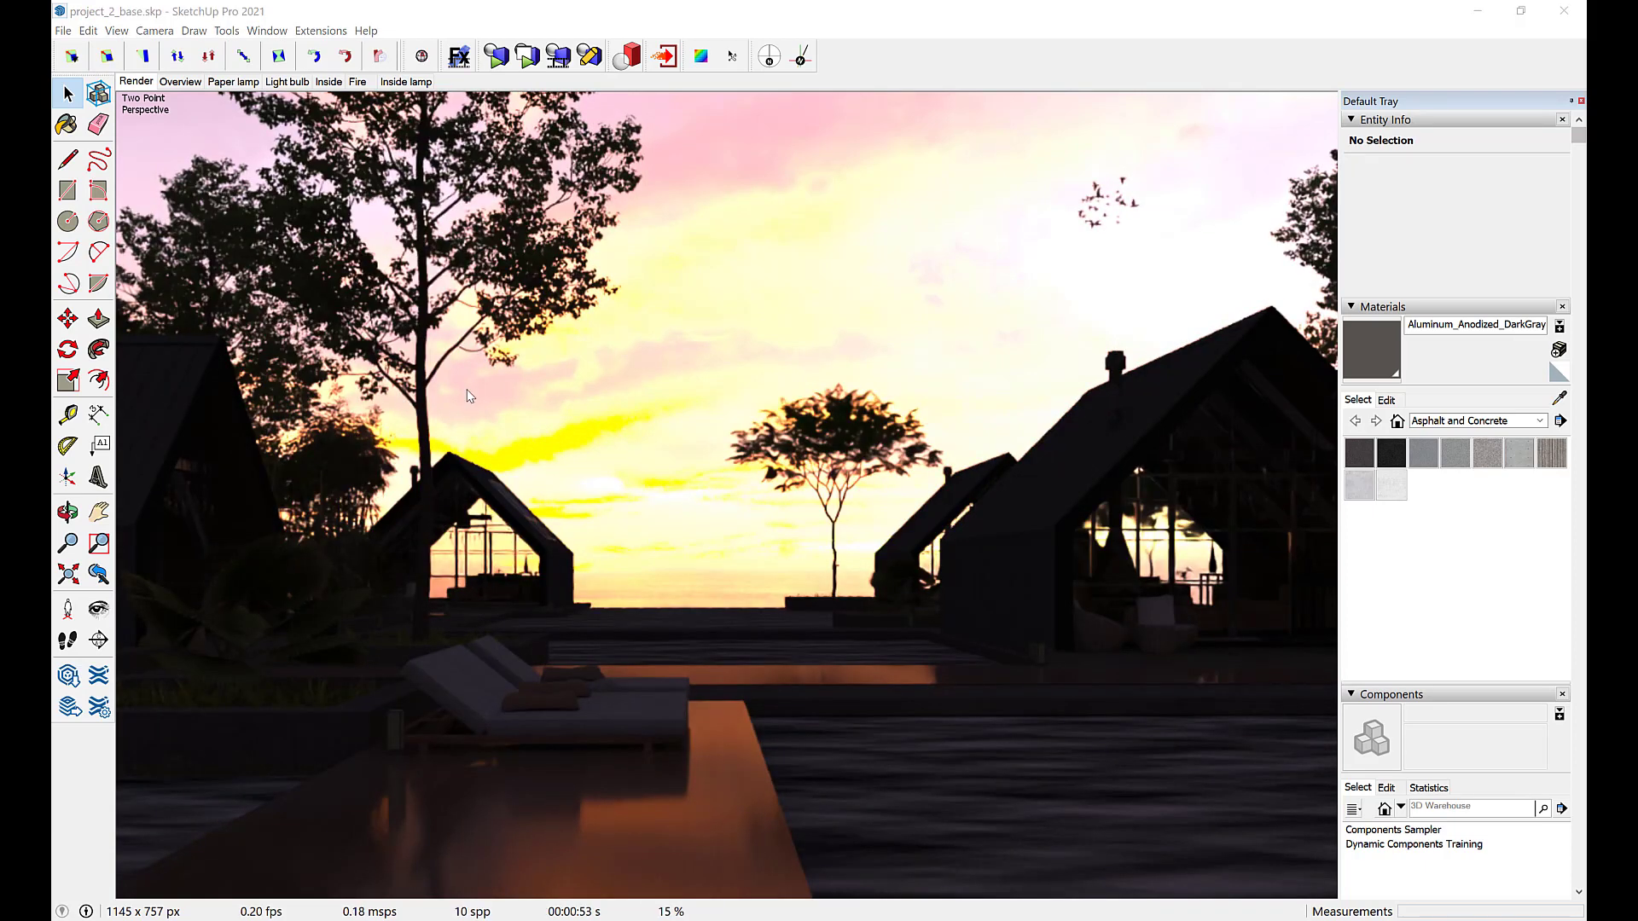
- Sample the pool's water material, and add a render material named Water above Realistic in the Material Editor
click(65, 96)
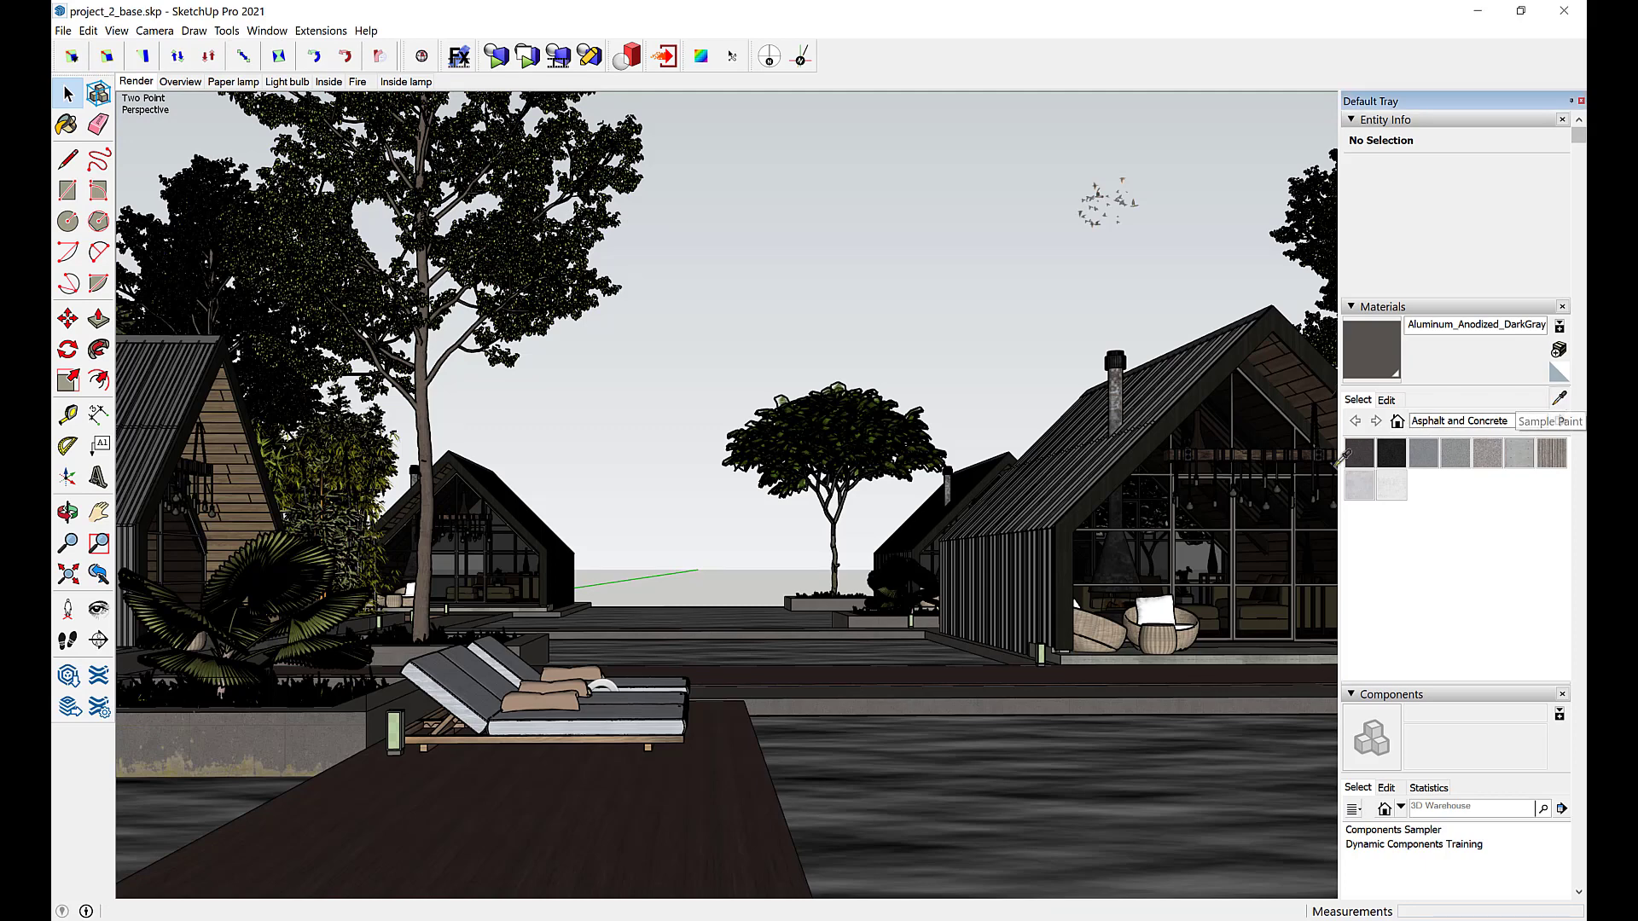
click(936, 758)
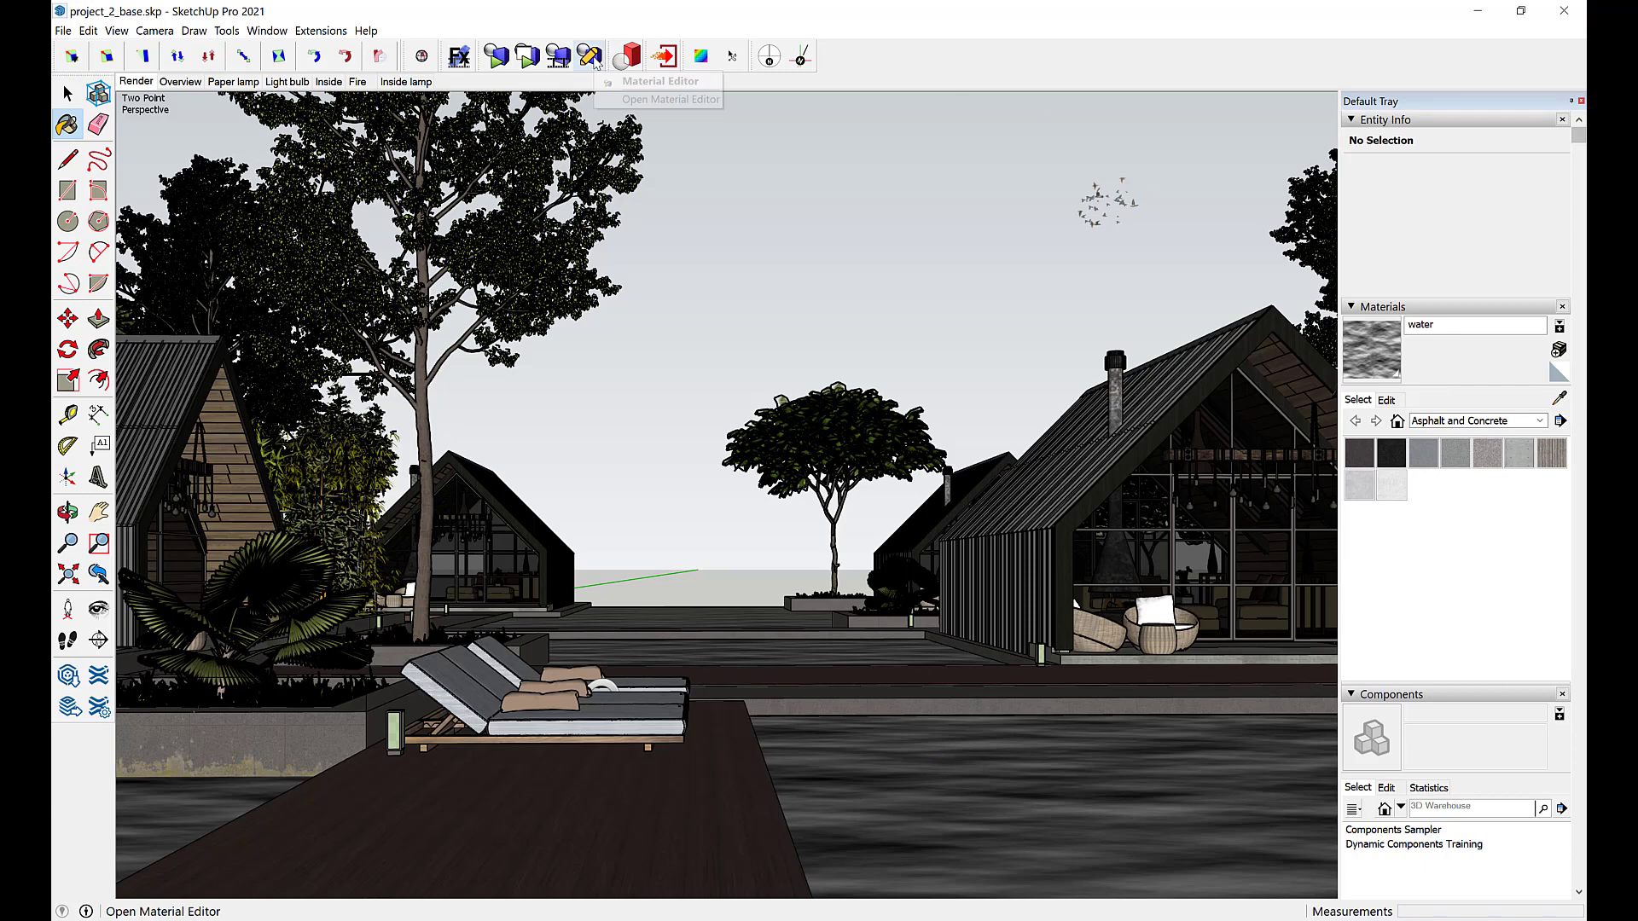
click(593, 58)
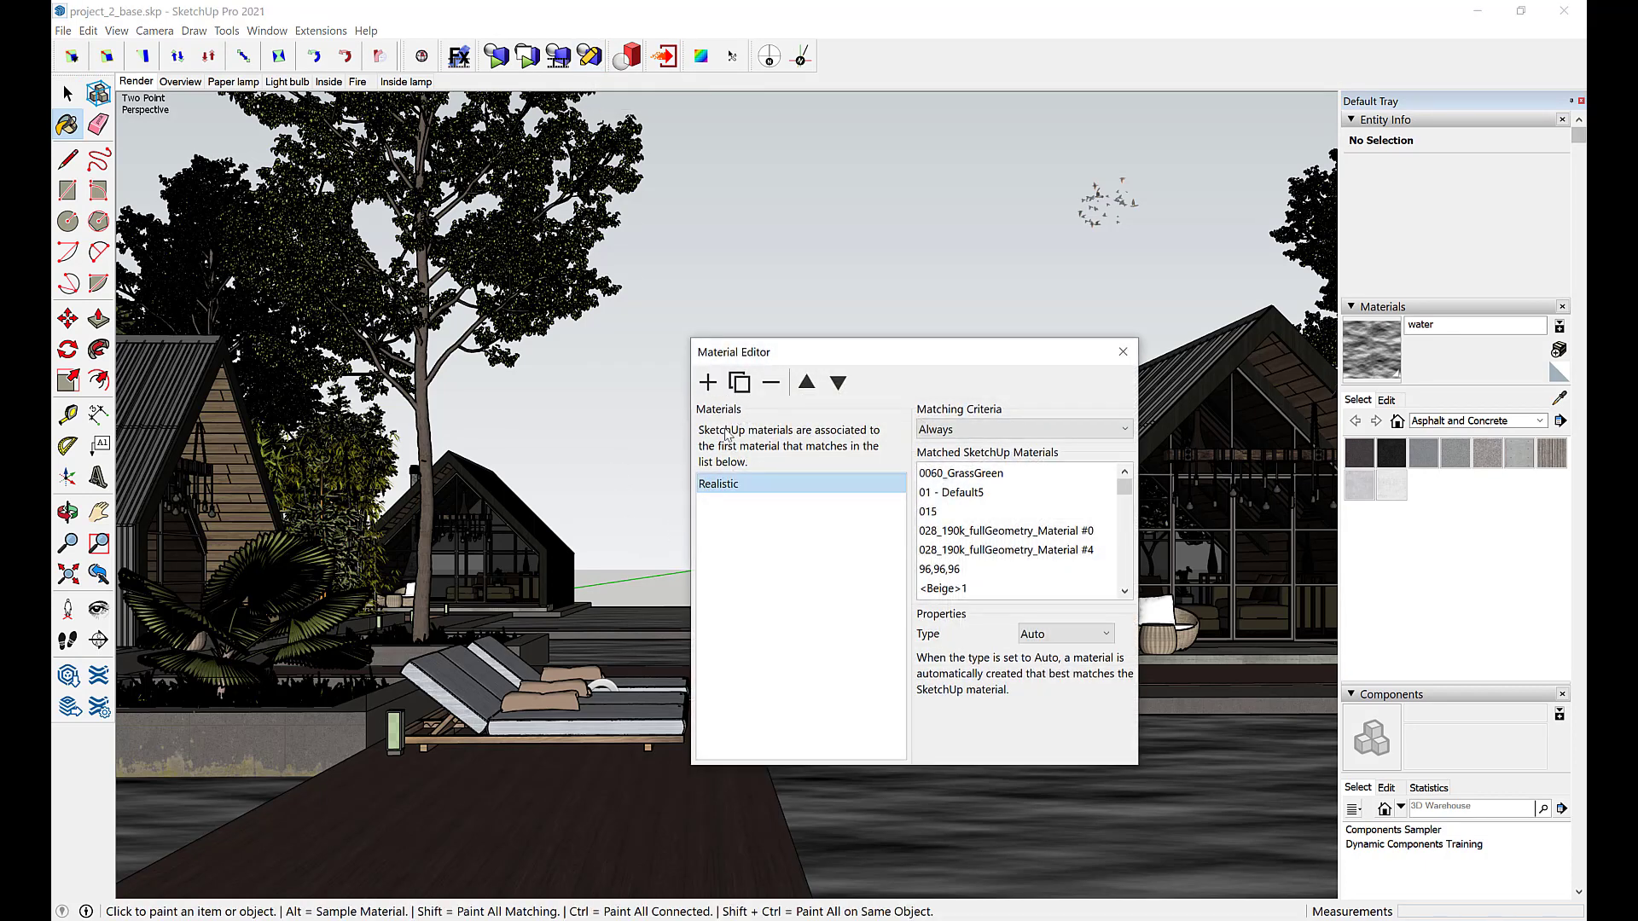
click(707, 381)
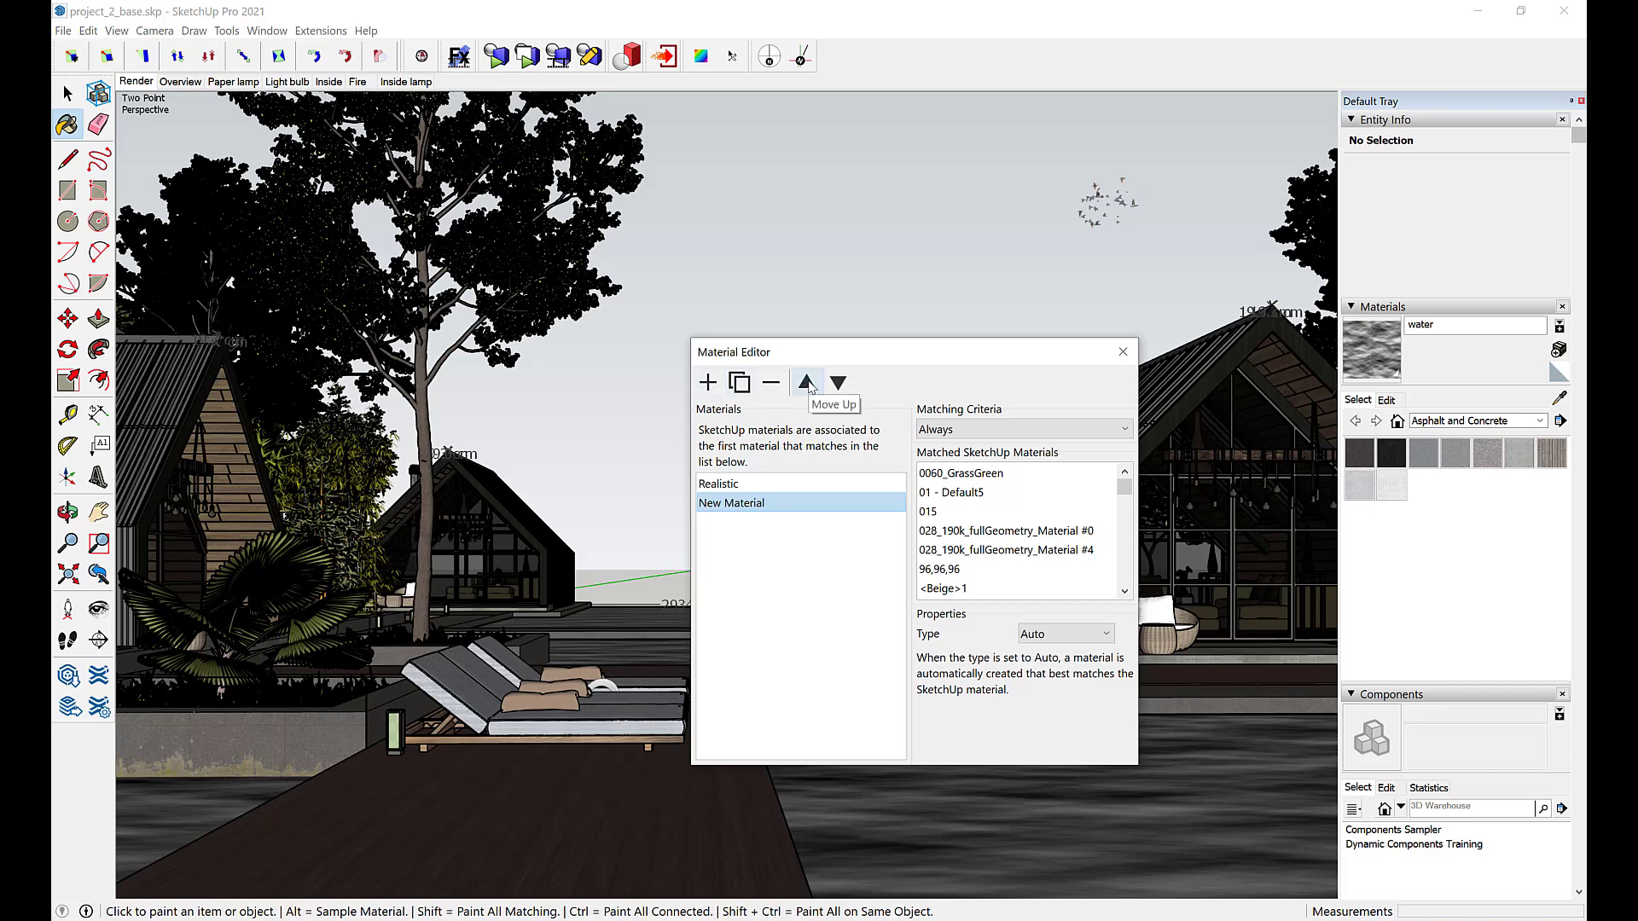
click(806, 383)
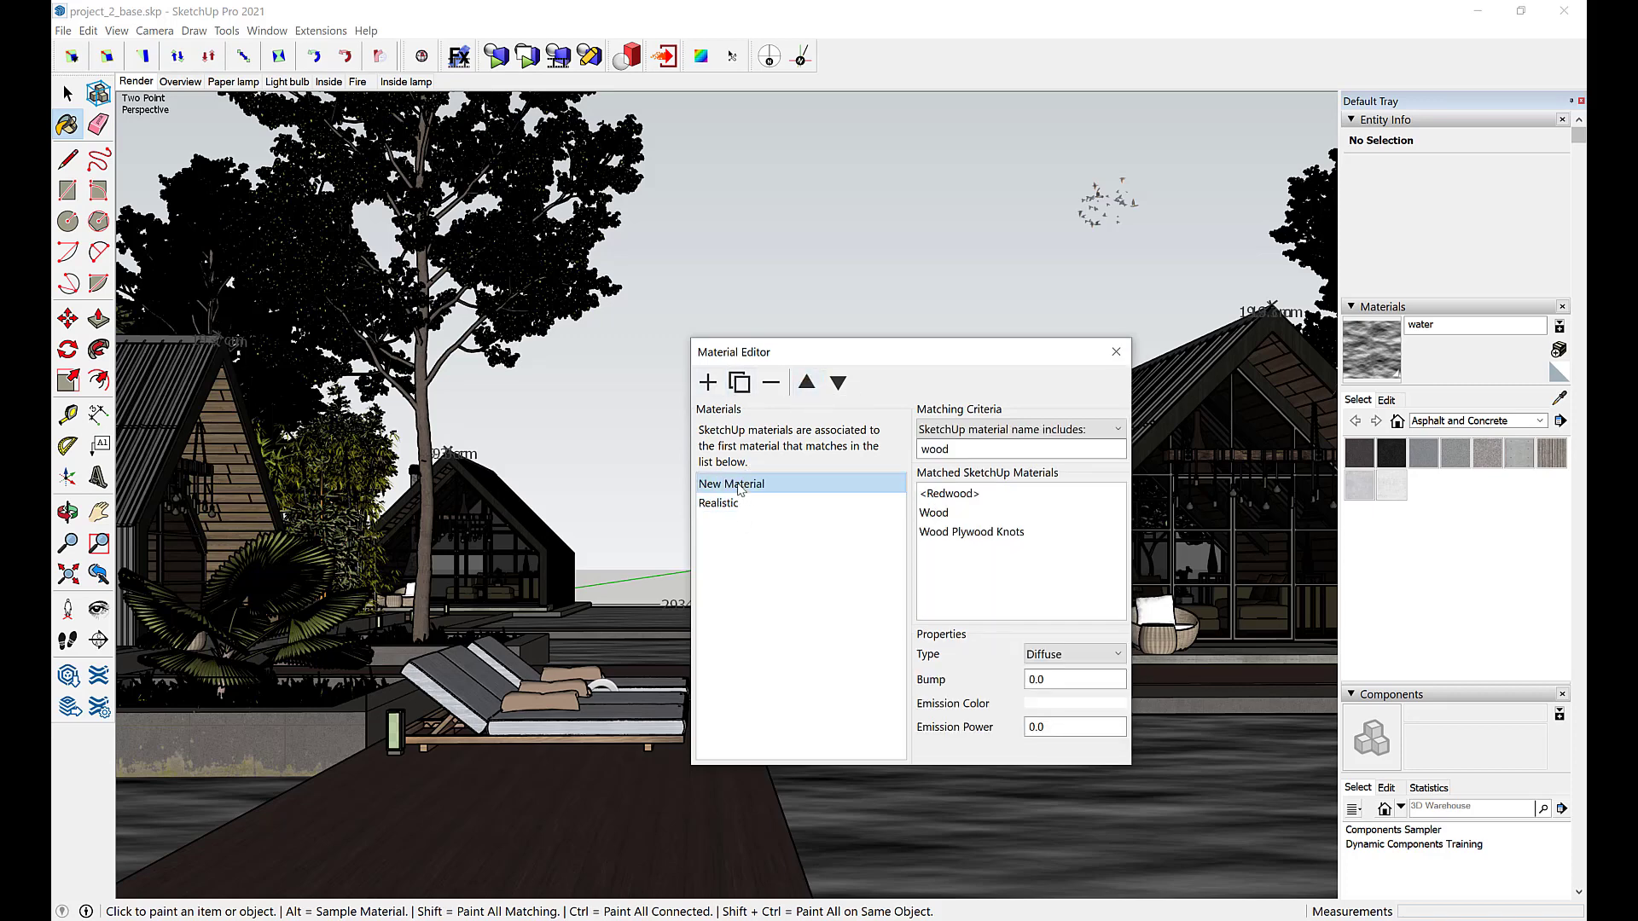
double_click(729, 484)
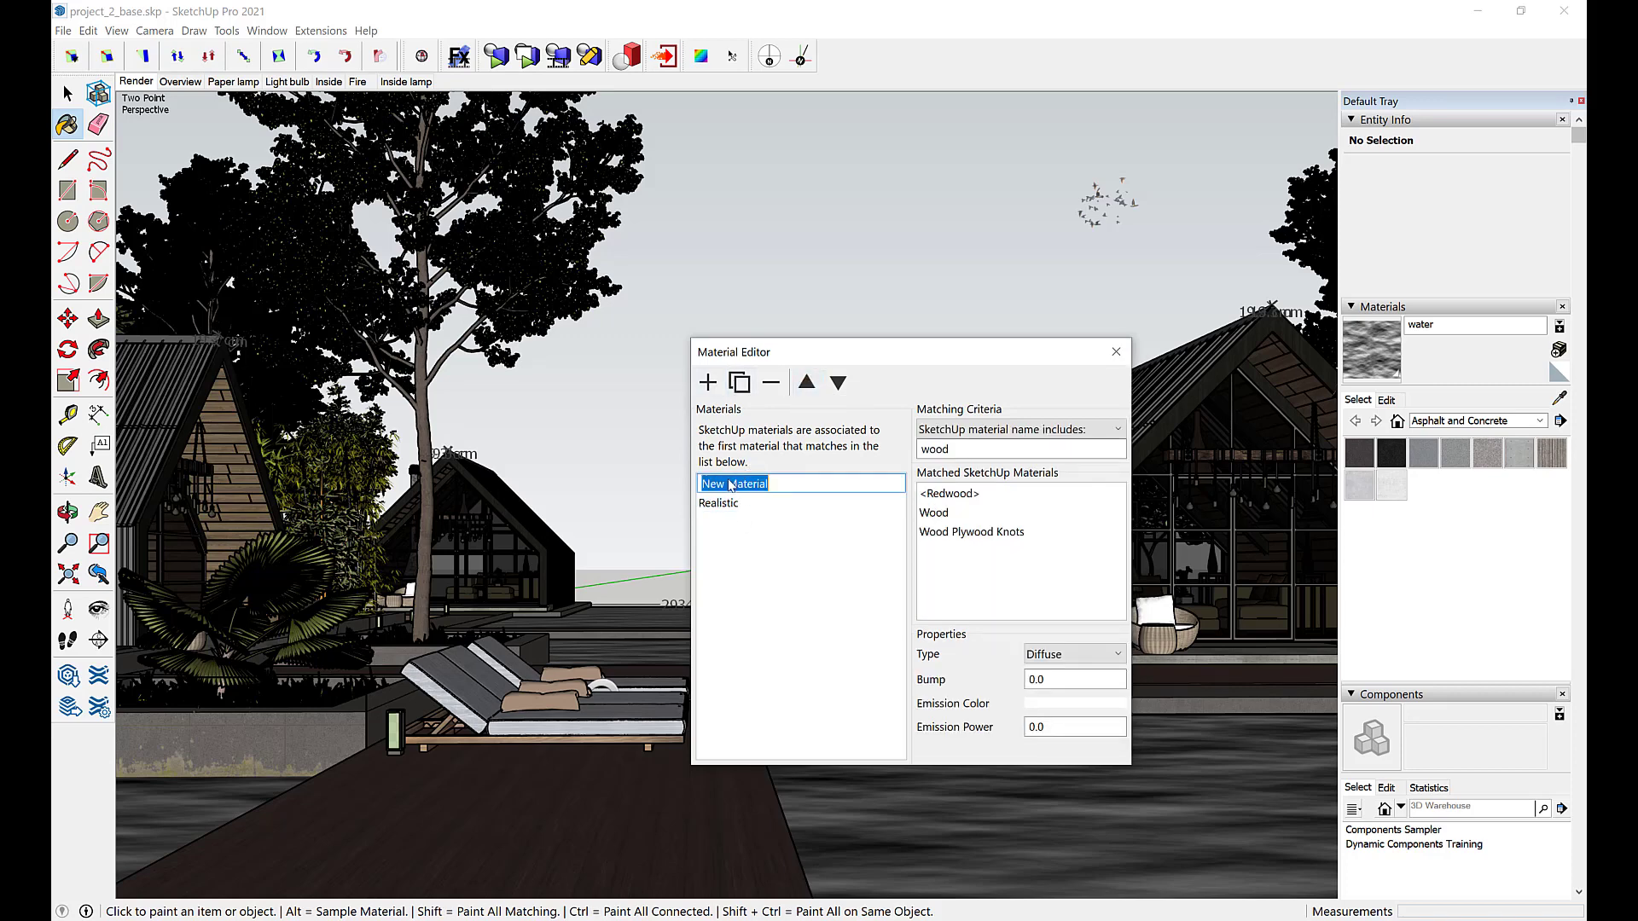
text(Water)
- Match the Water render material to SketchUp materials whose name includes "water"
click(956, 447)
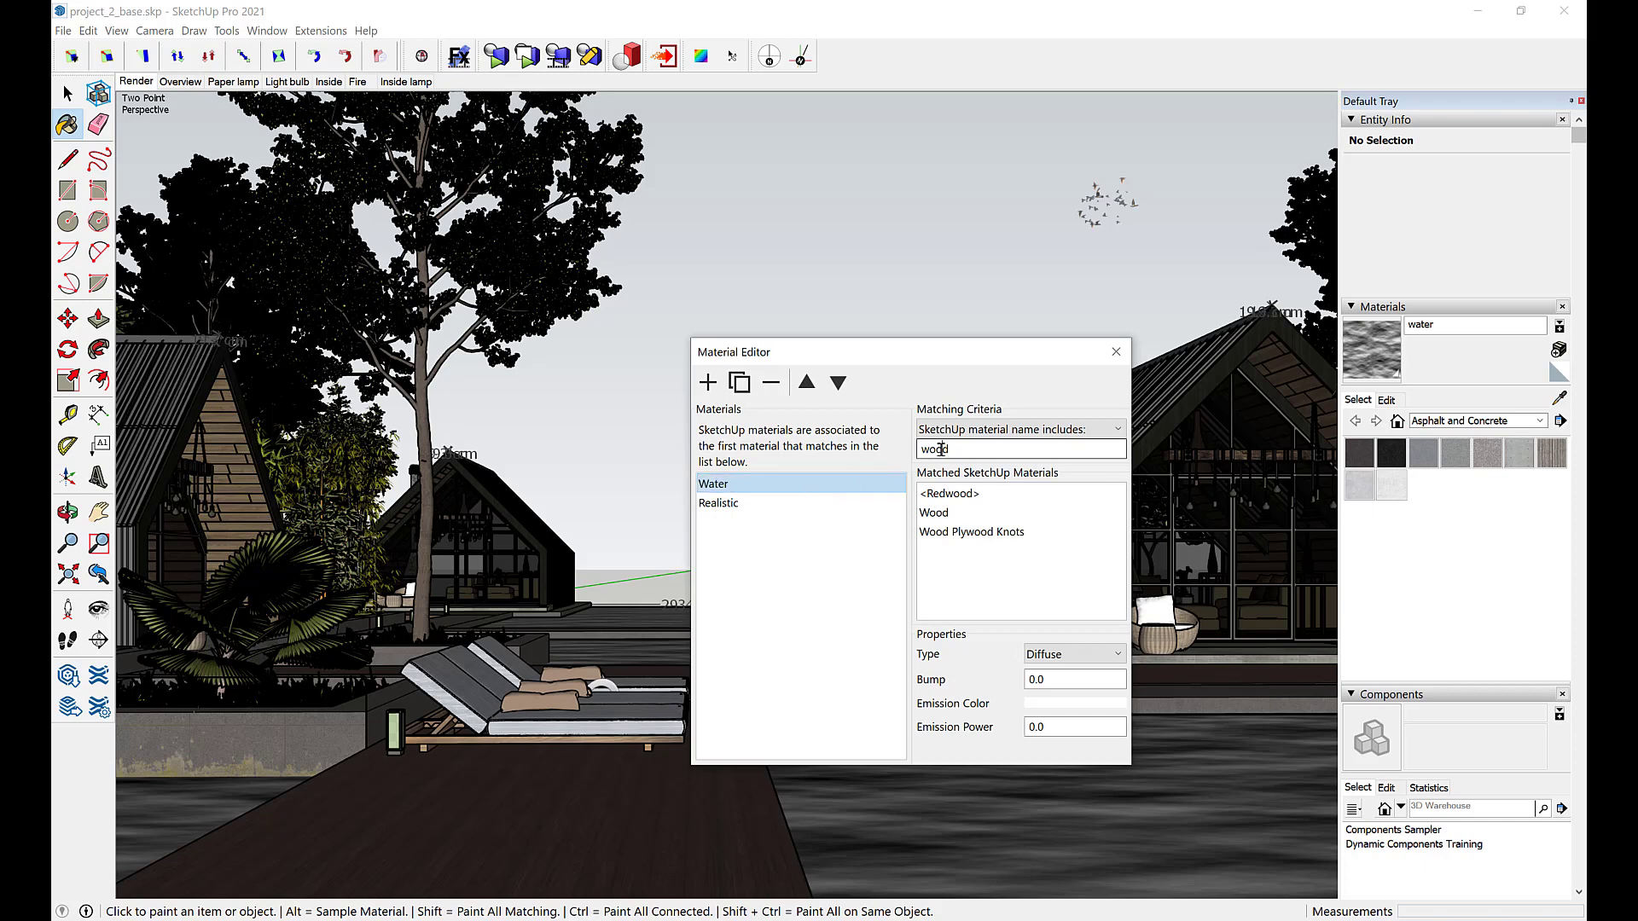
double_click(957, 447)
text(water)
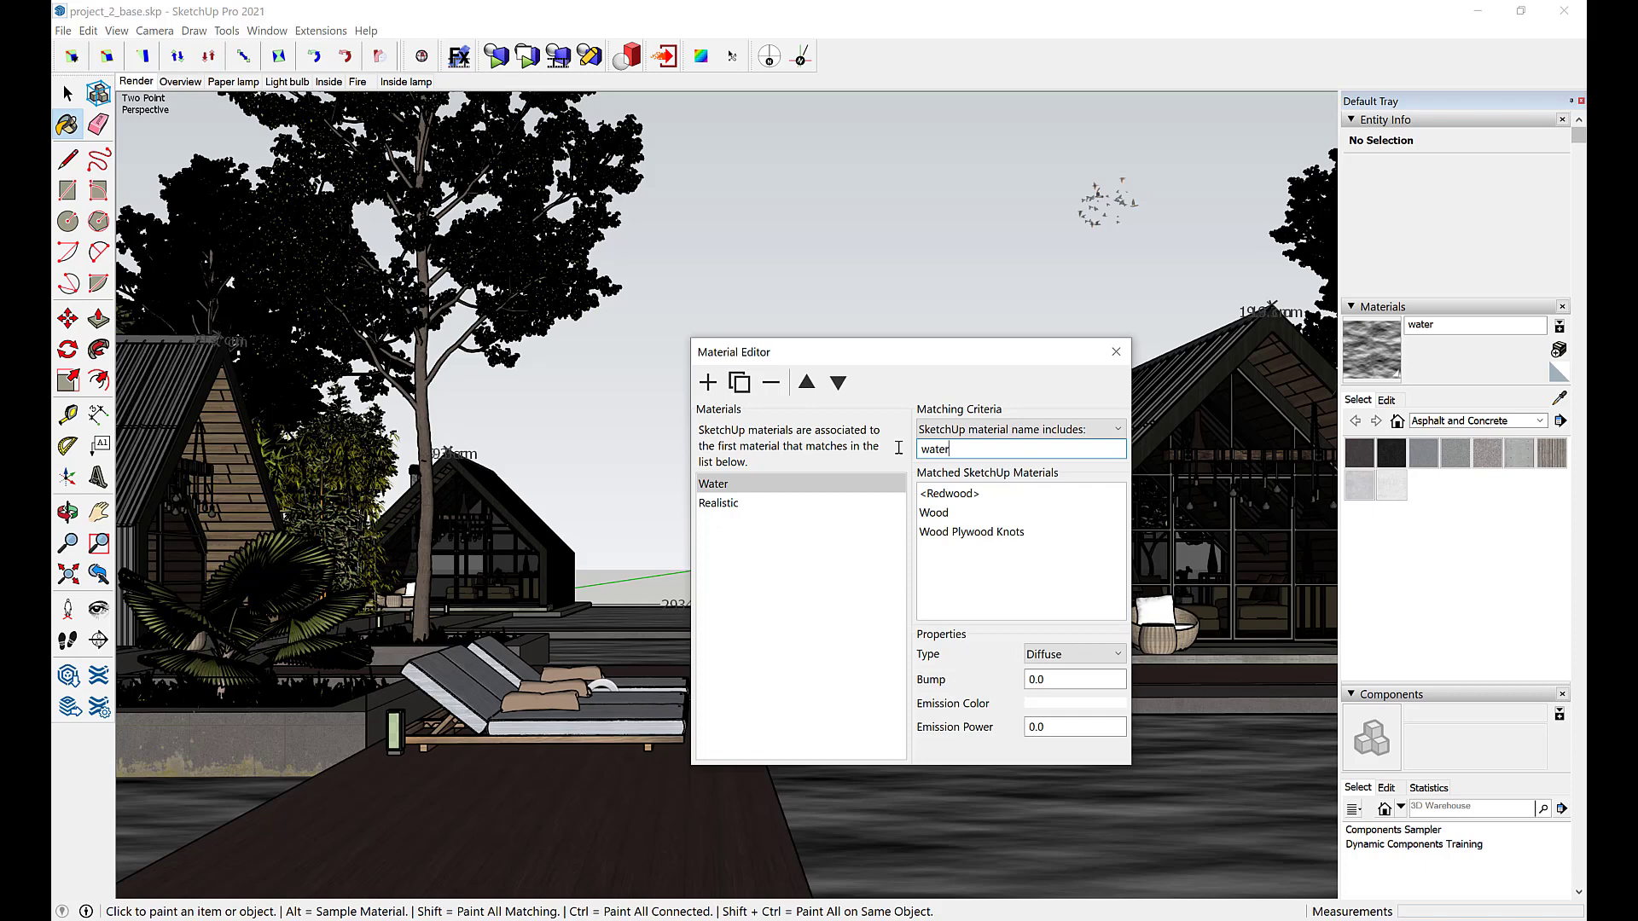
key(Return)
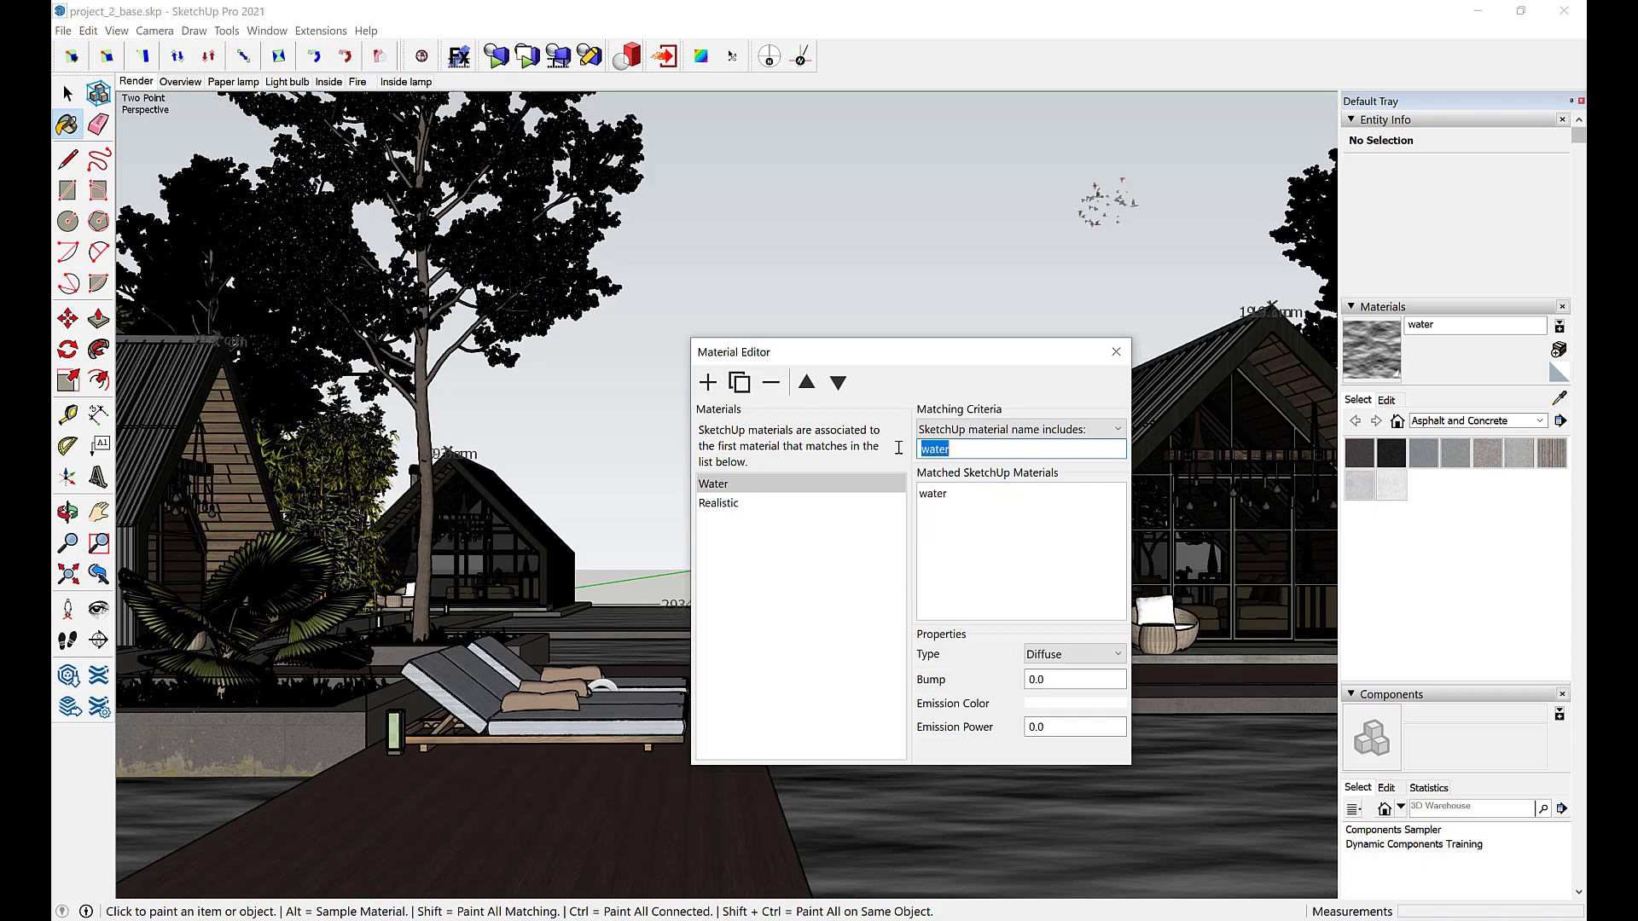
- Set the Water material to Thin Dielectric with a bump of 0.2, and render the scene to preview it
click(1066, 655)
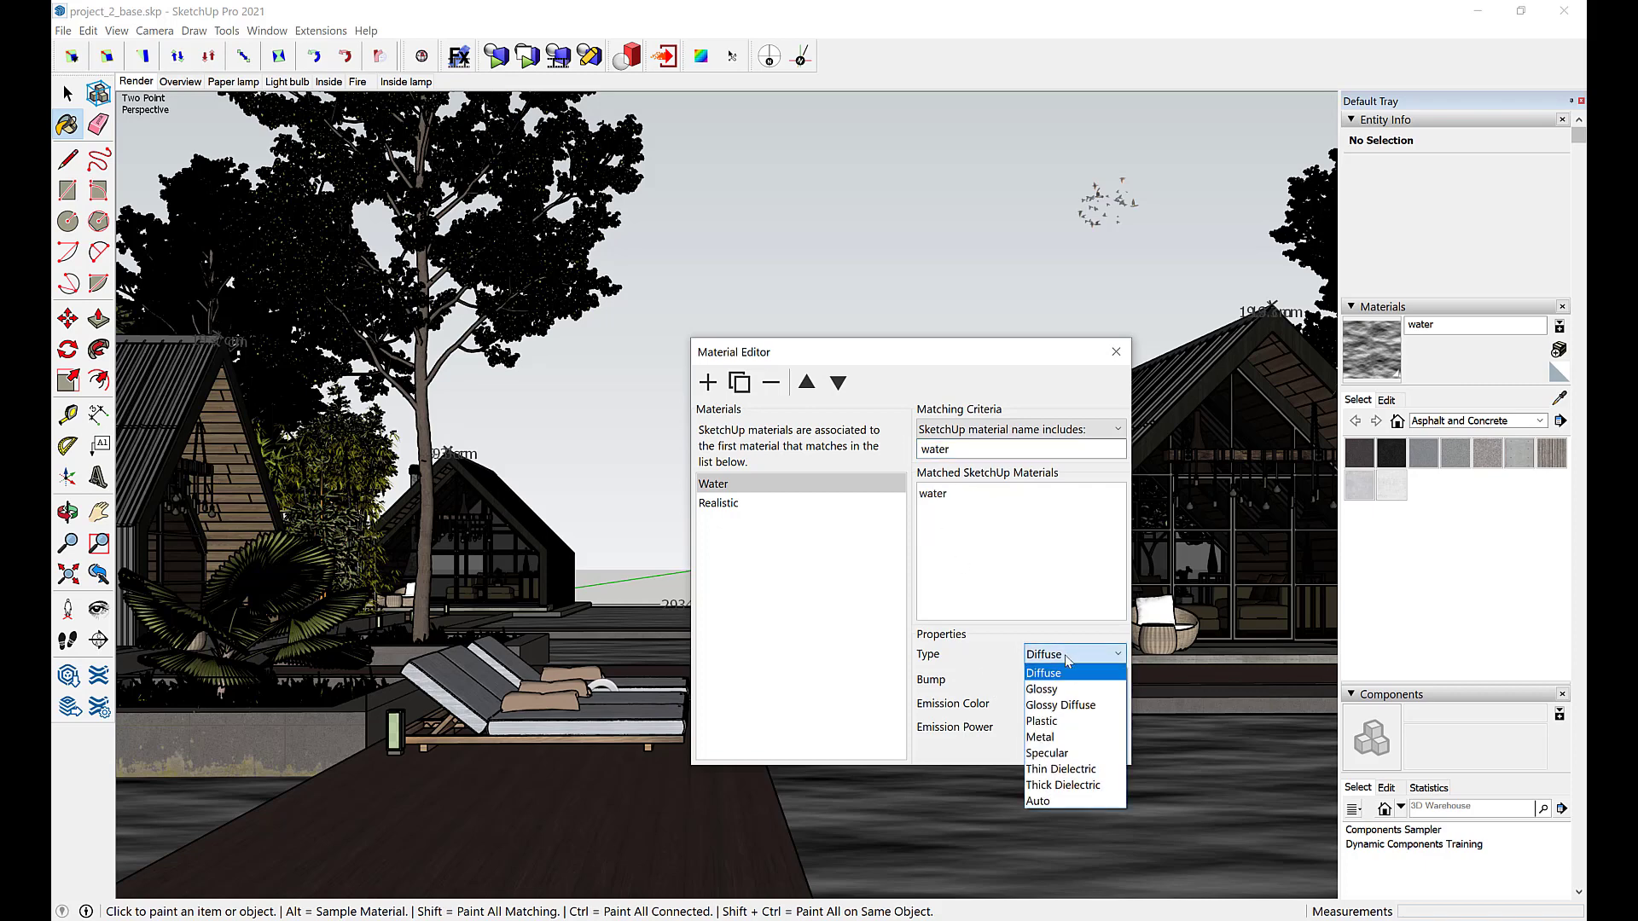
click(1051, 769)
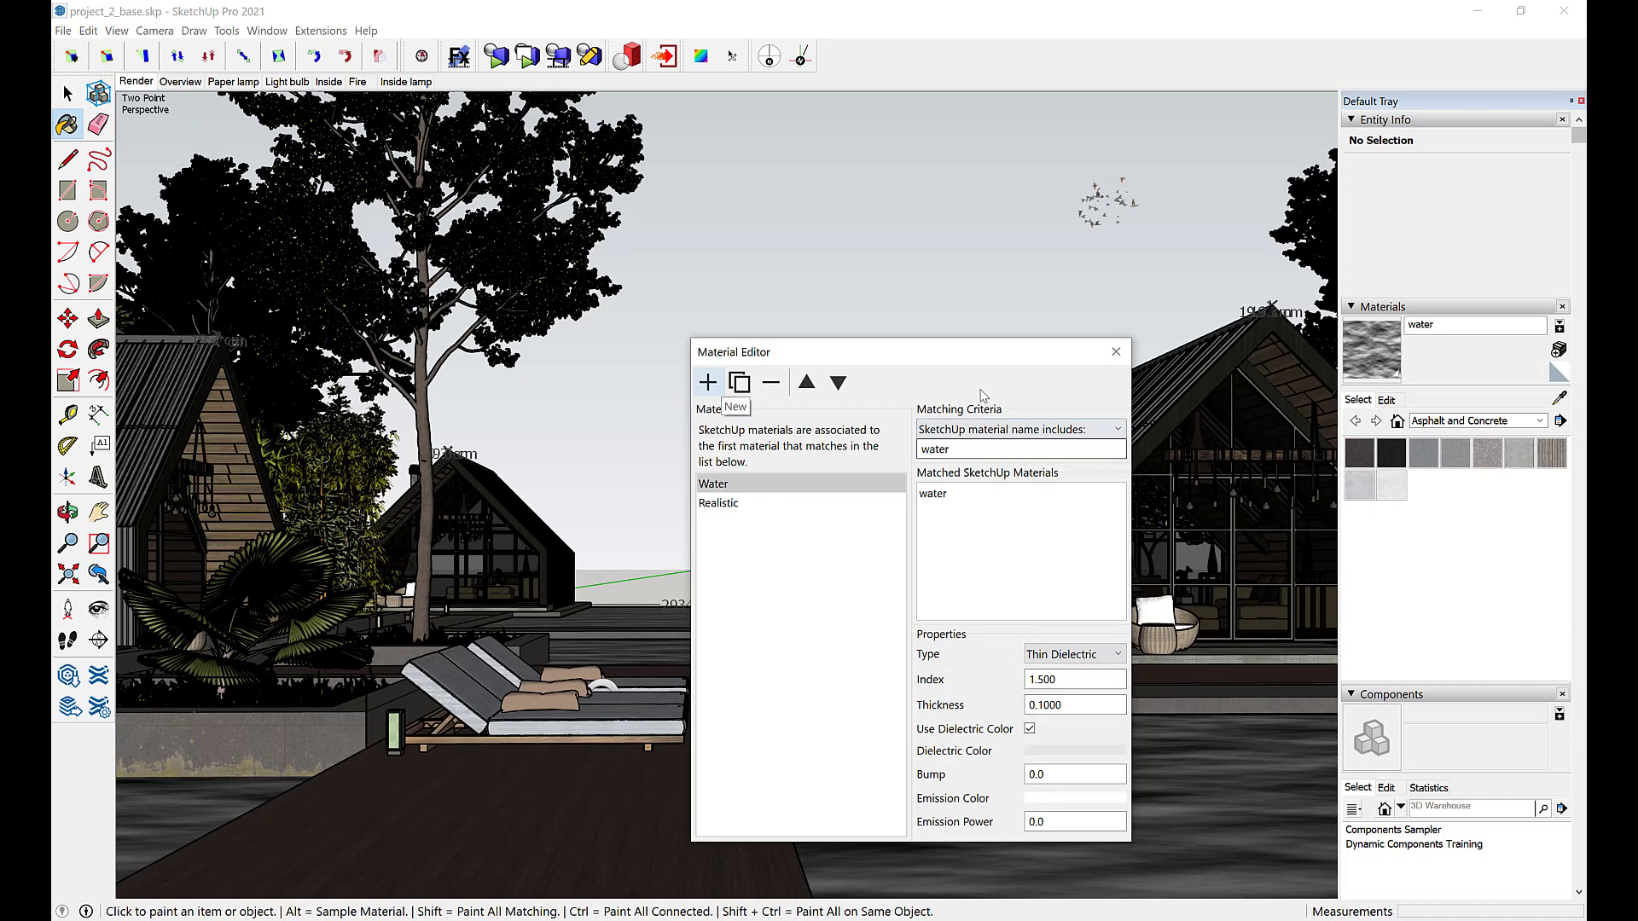
drag(980, 363, 984, 179)
click(1058, 588)
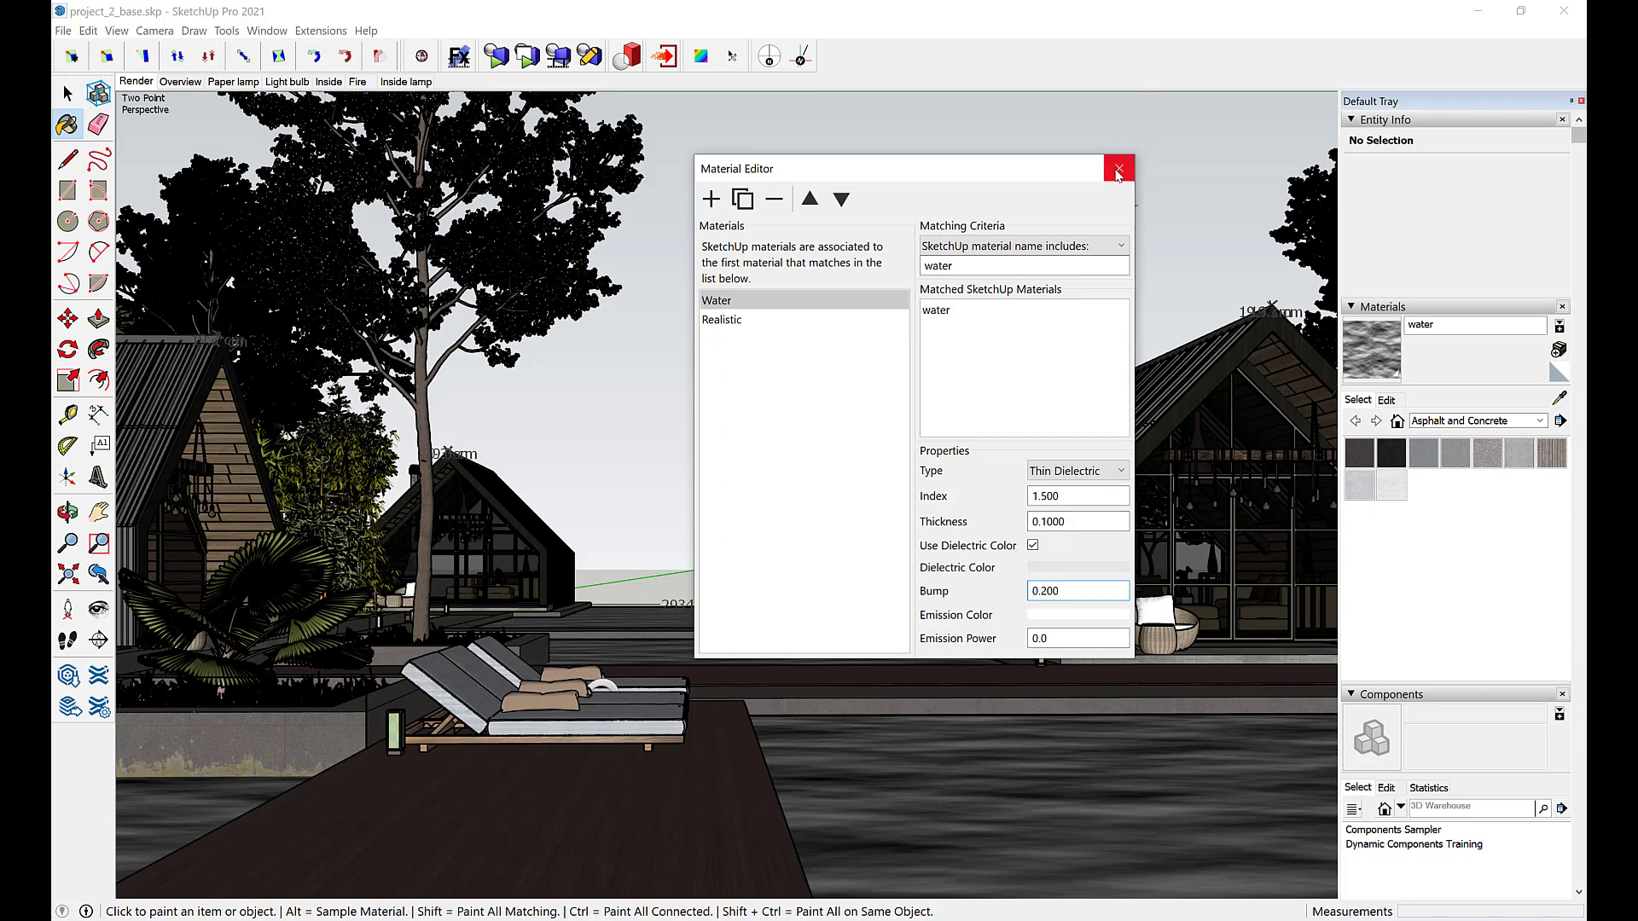
click(498, 66)
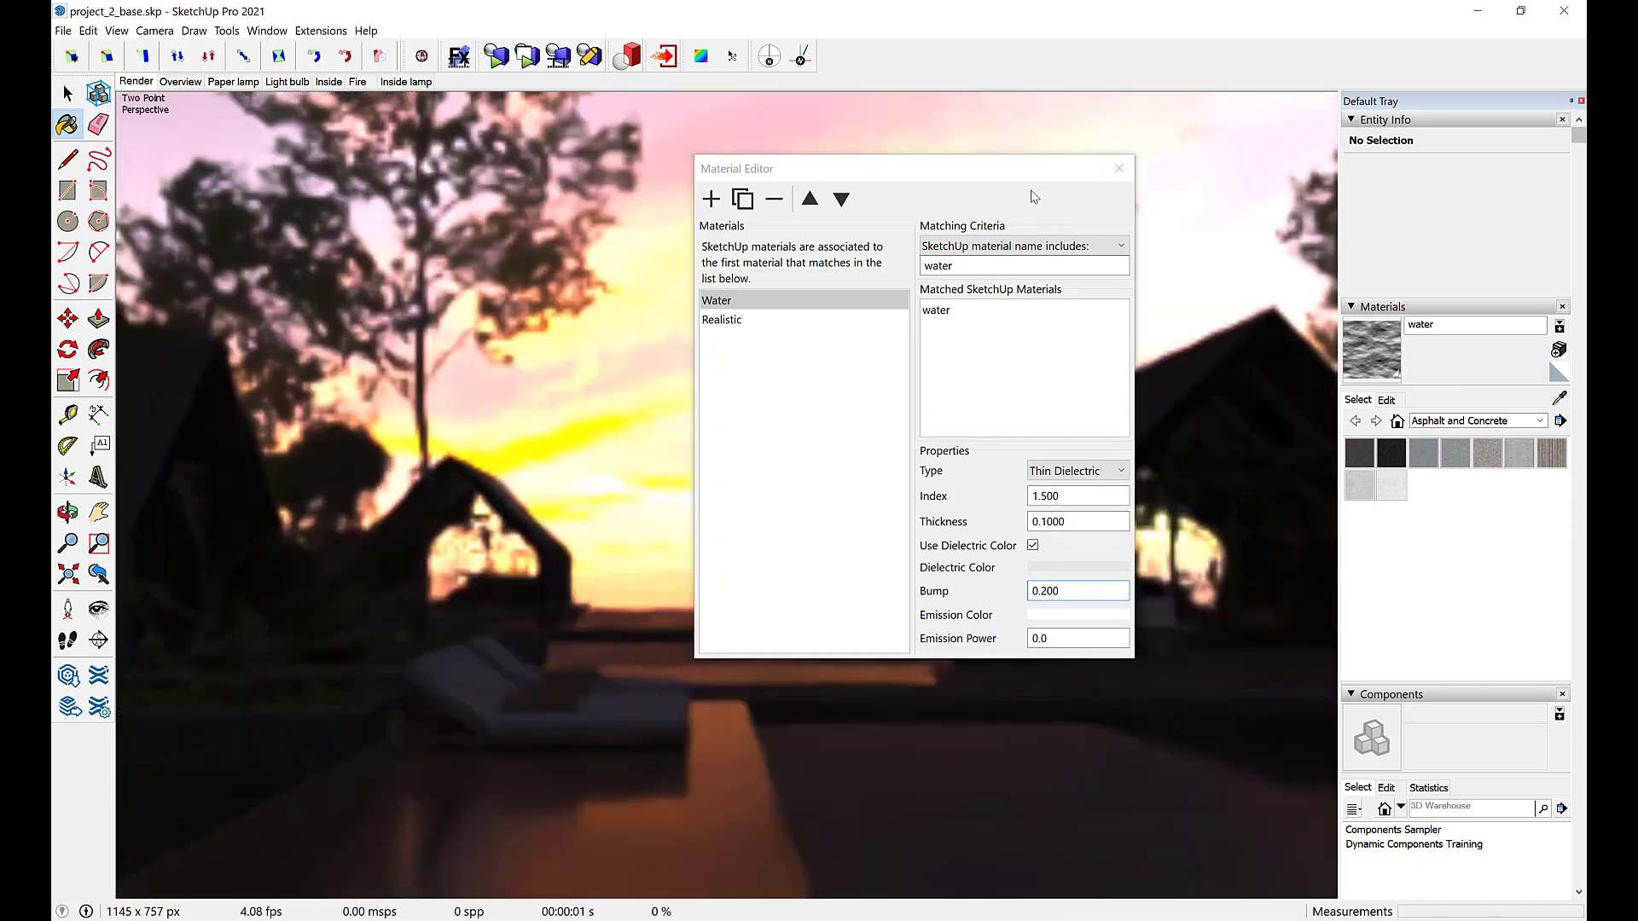
click(1120, 168)
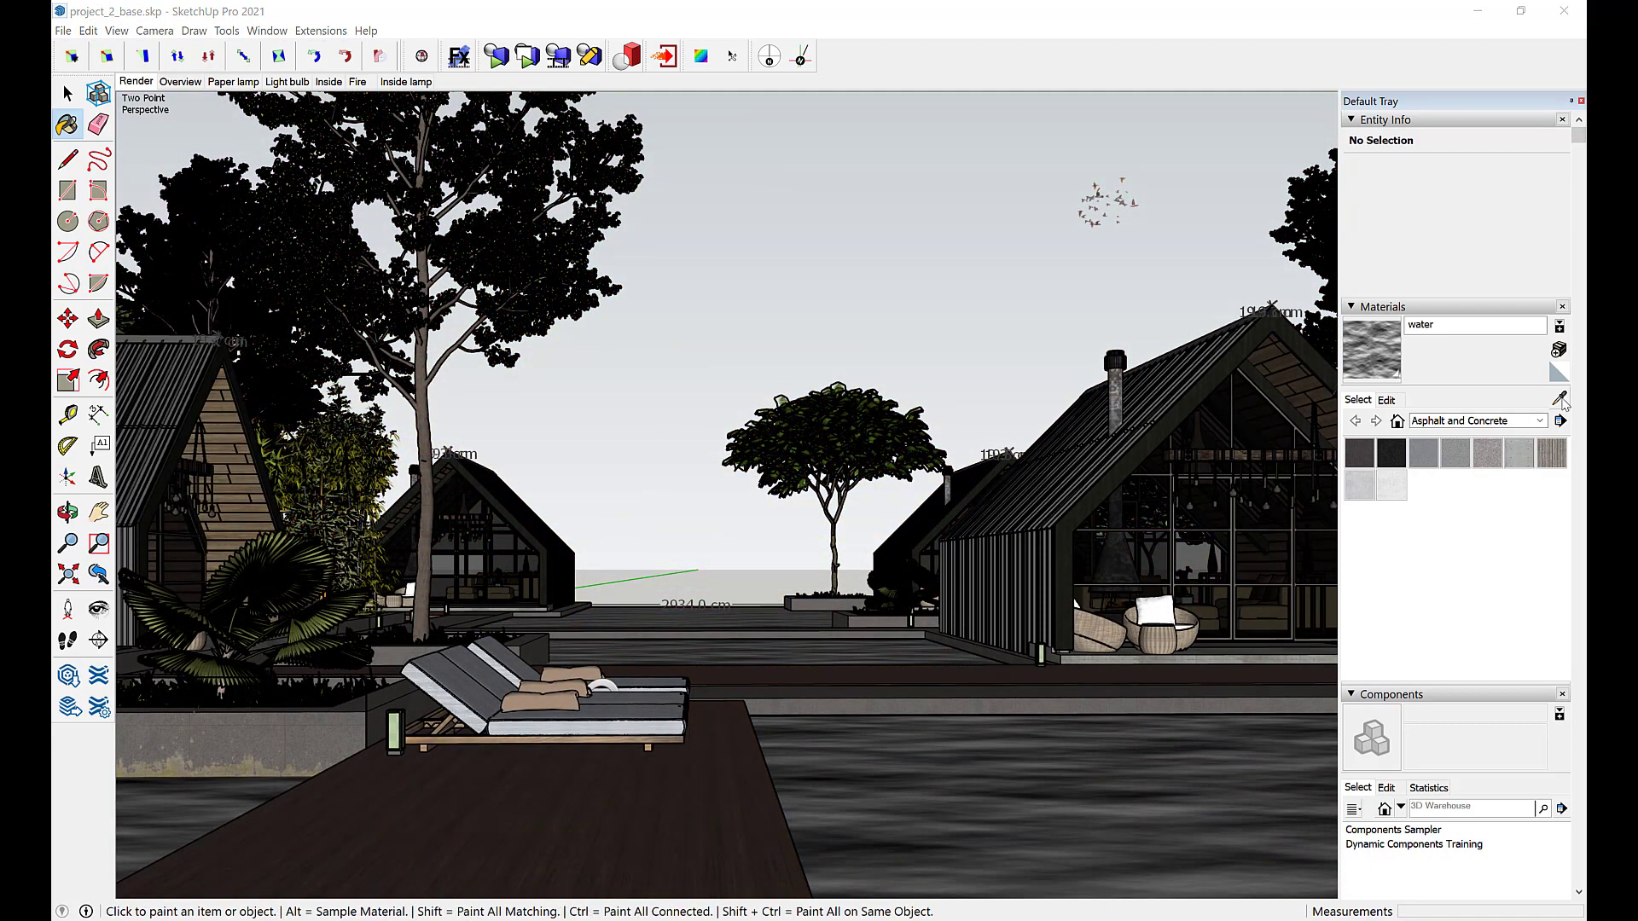
- Sample the material of the small lamp beside the sun lounger, and add a render material named Paper lamps above Water
click(1560, 398)
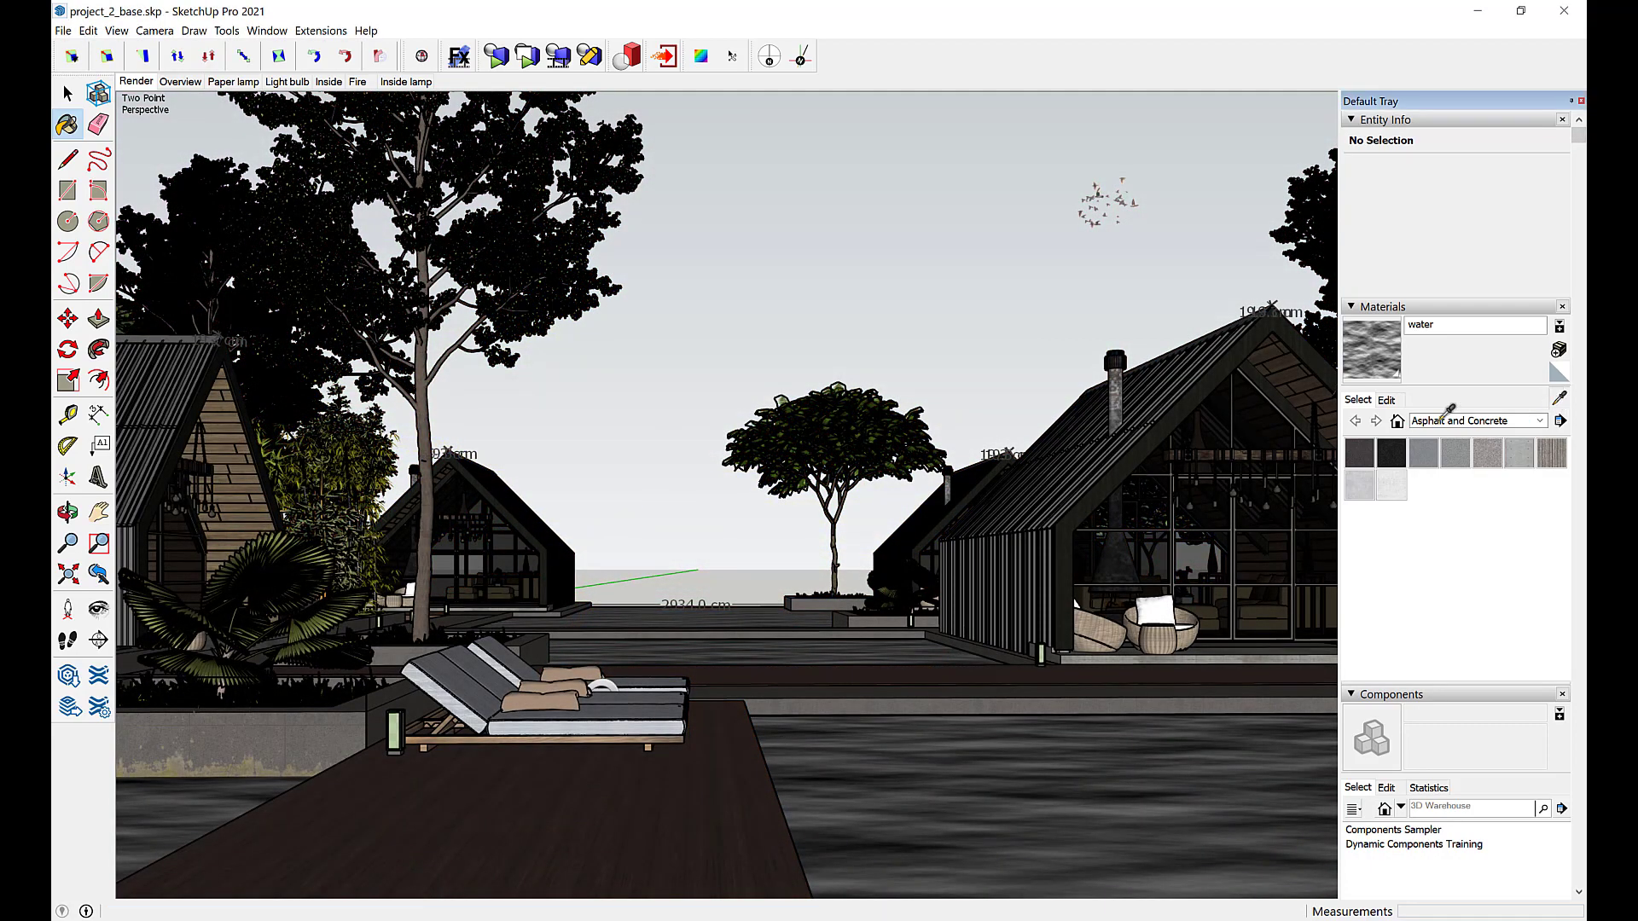
click(394, 726)
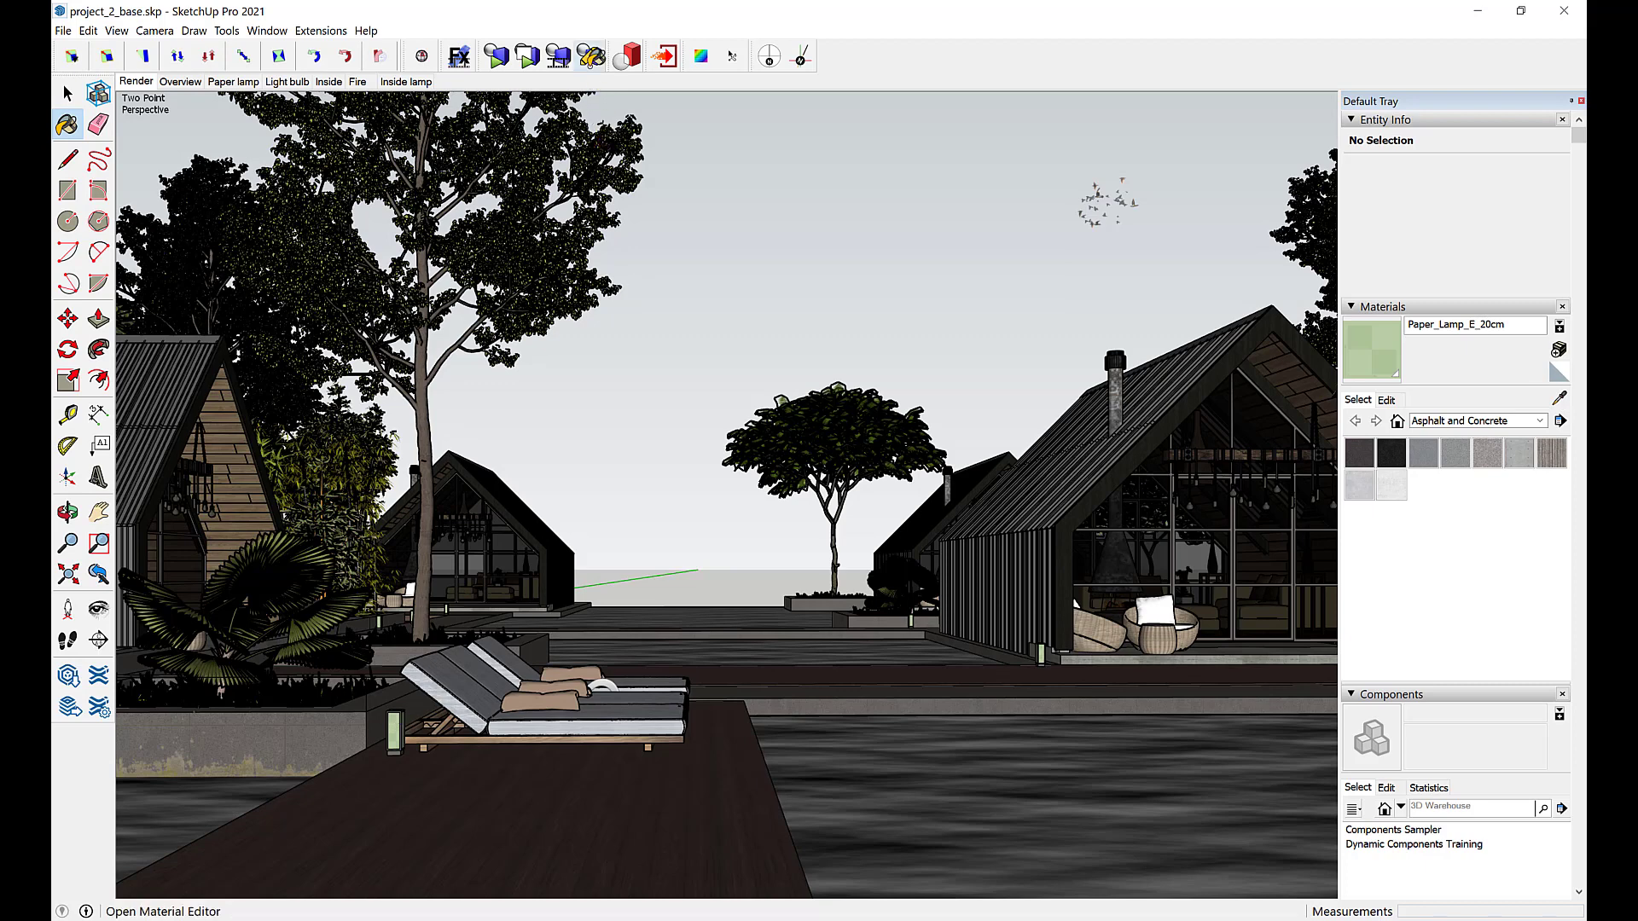
click(589, 68)
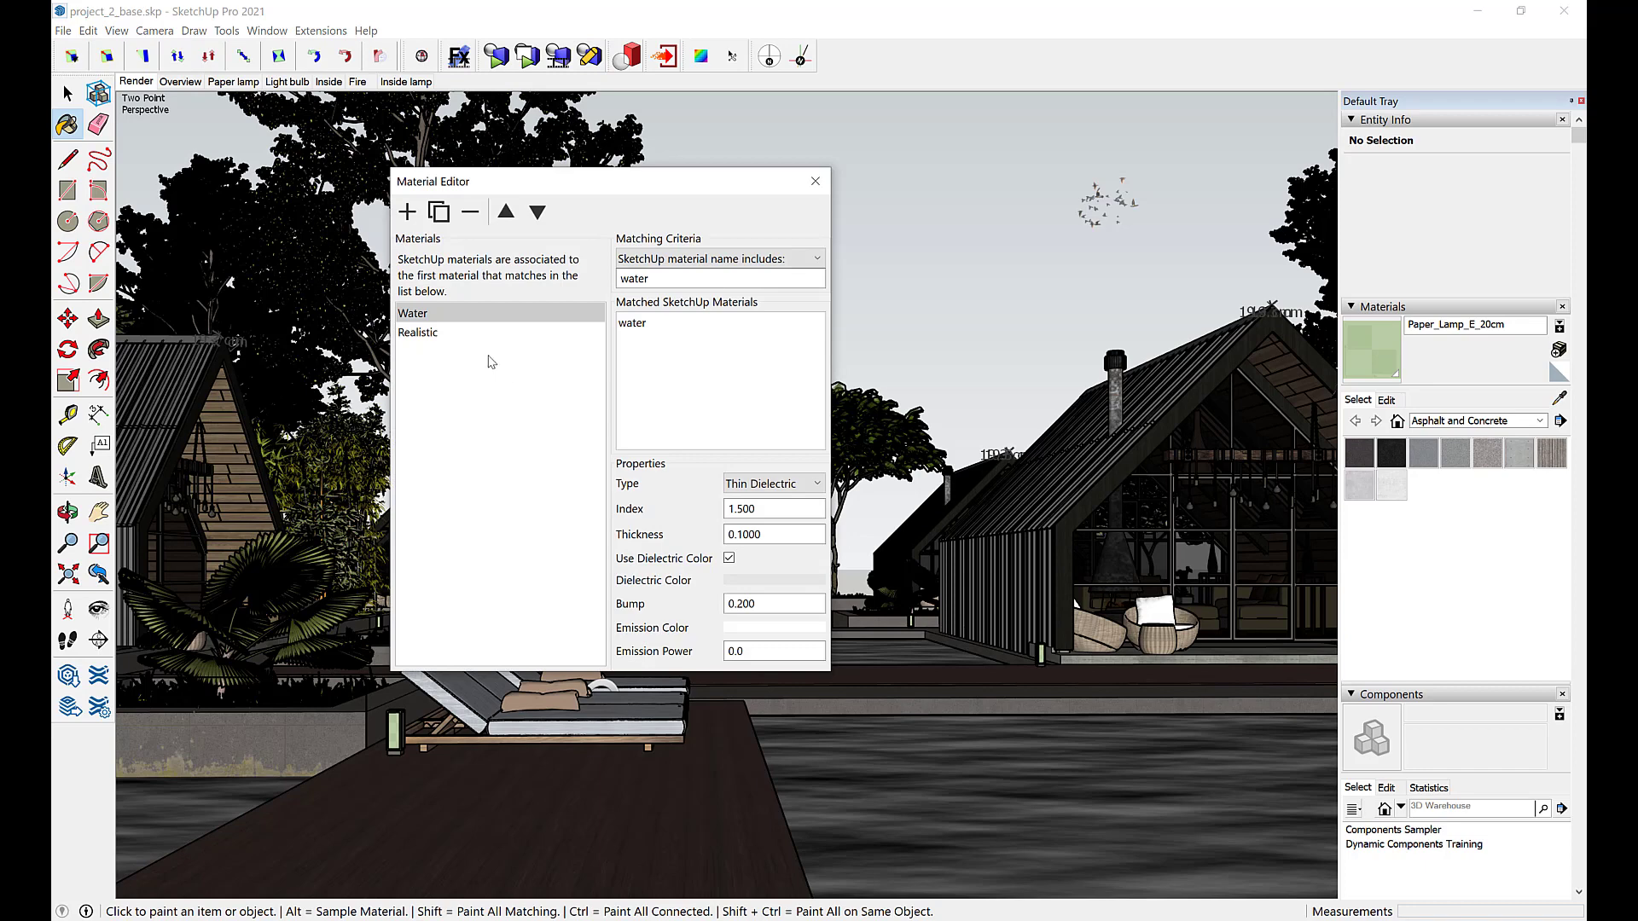
click(407, 212)
click(437, 354)
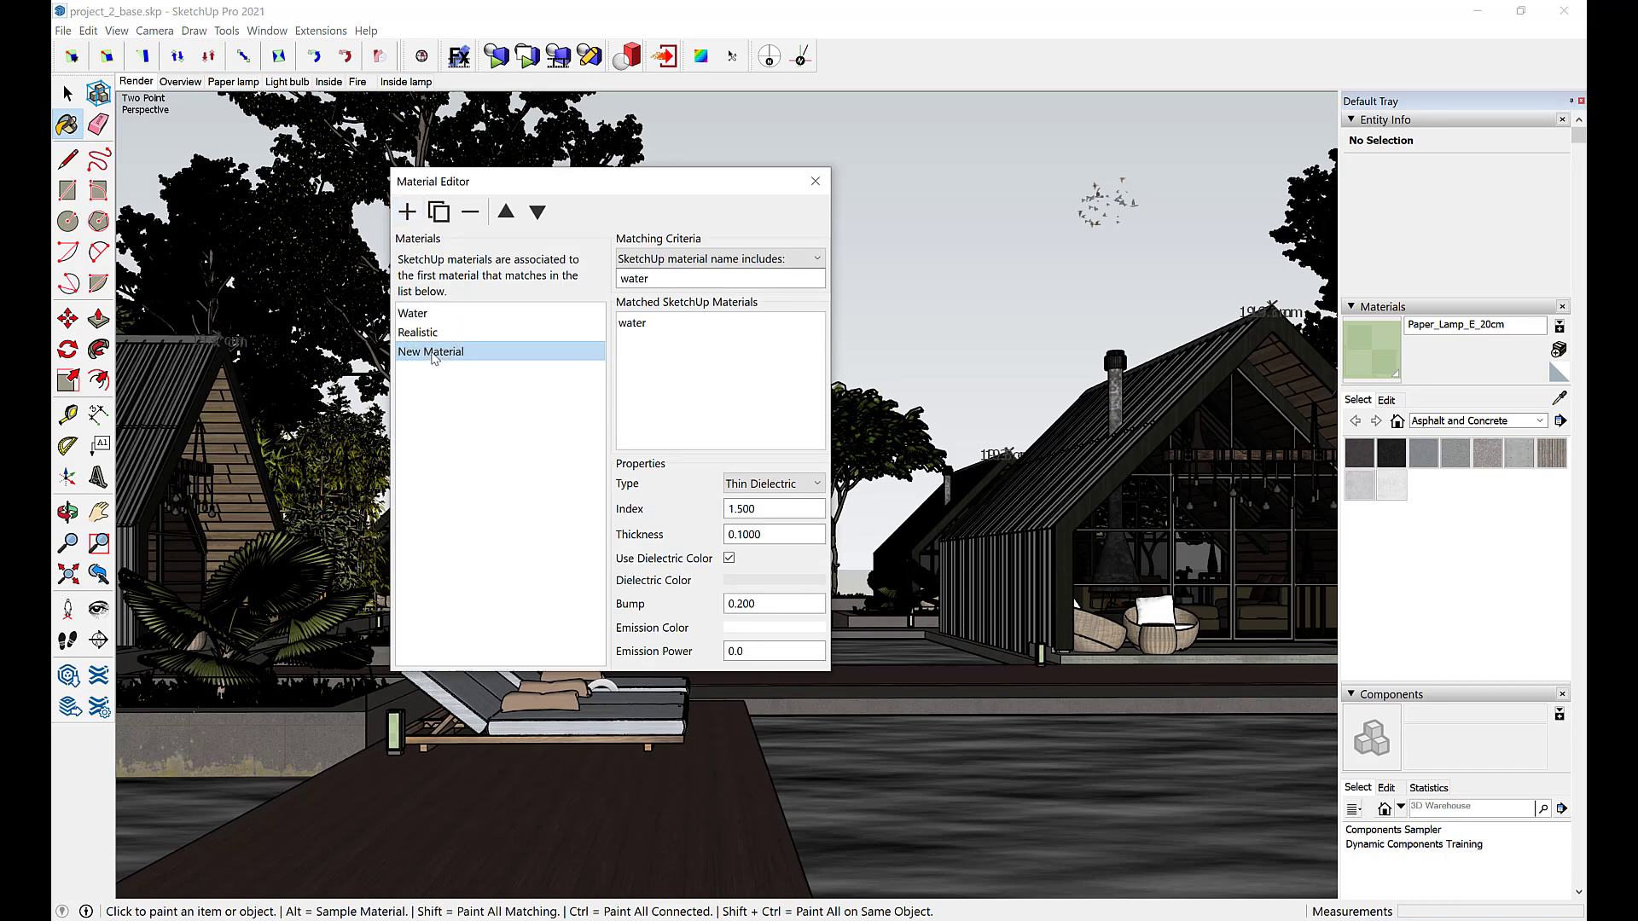
click(450, 353)
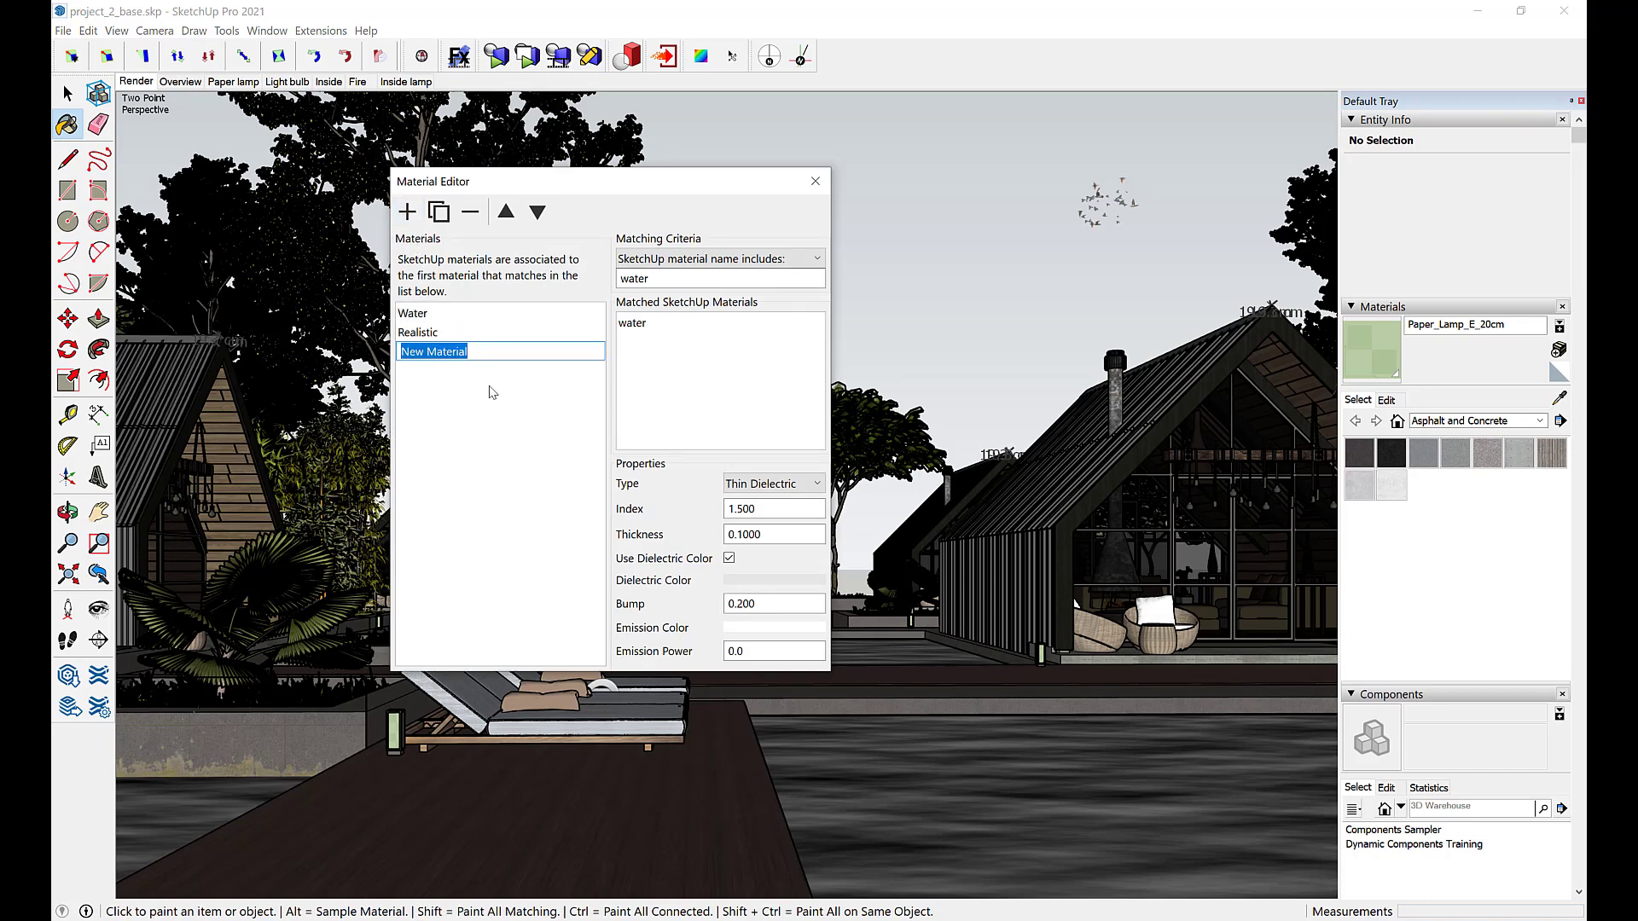
text(Paper lamps)
click(542, 386)
click(453, 352)
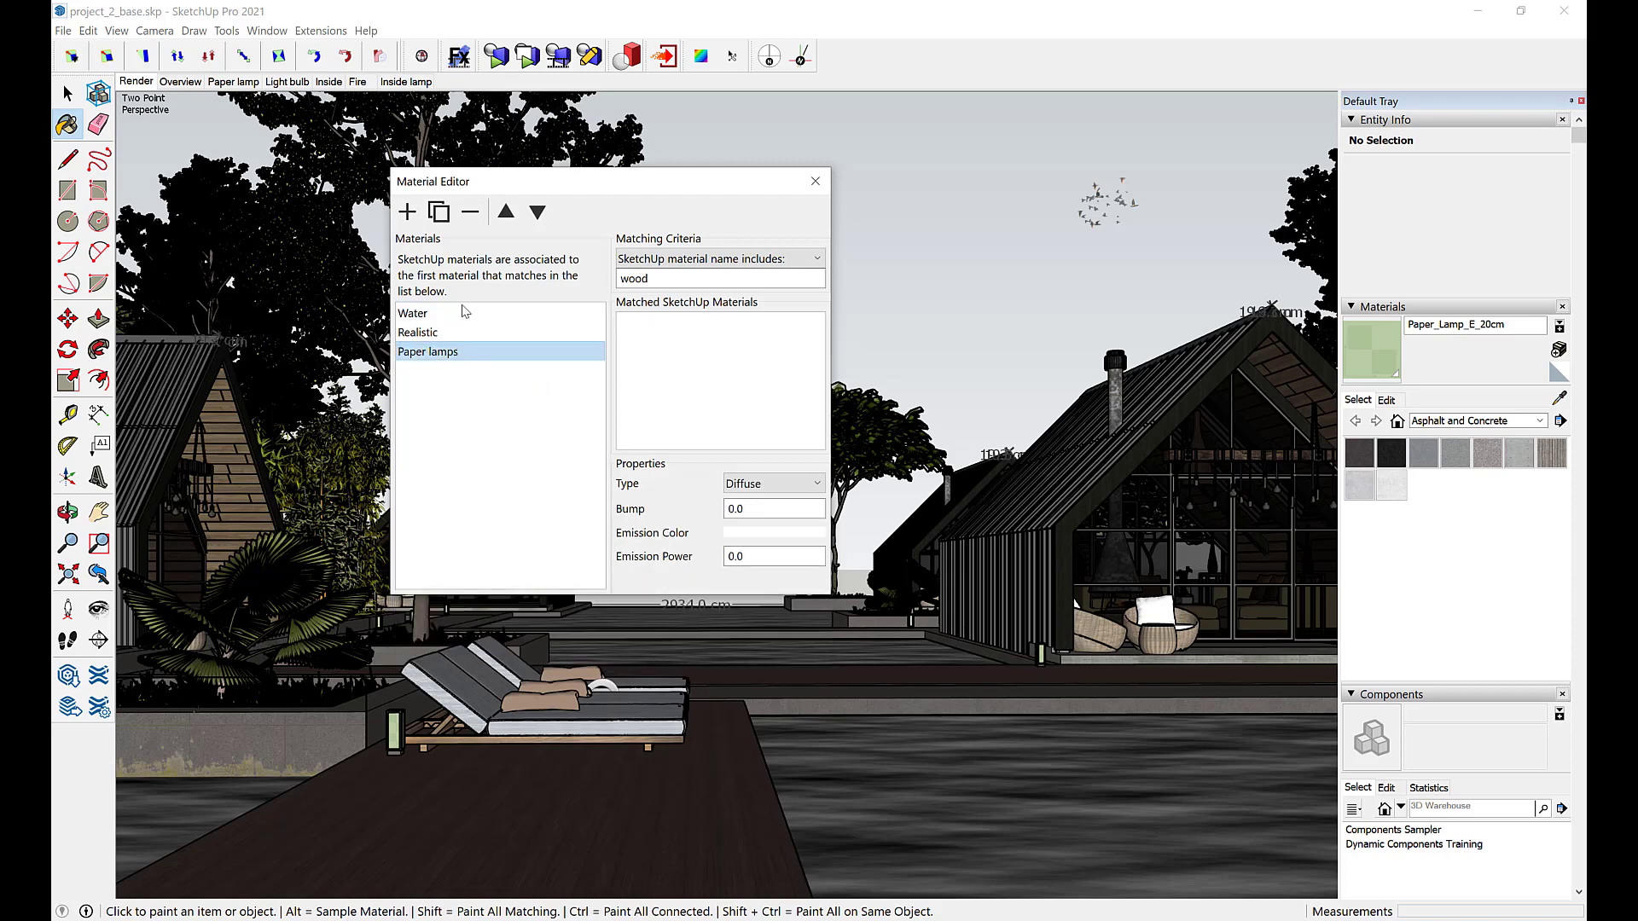
click(506, 211)
click(506, 211)
- Match the Paper lamps render material to SketchUp materials whose name includes "paper_lamp"
drag(651, 279, 607, 281)
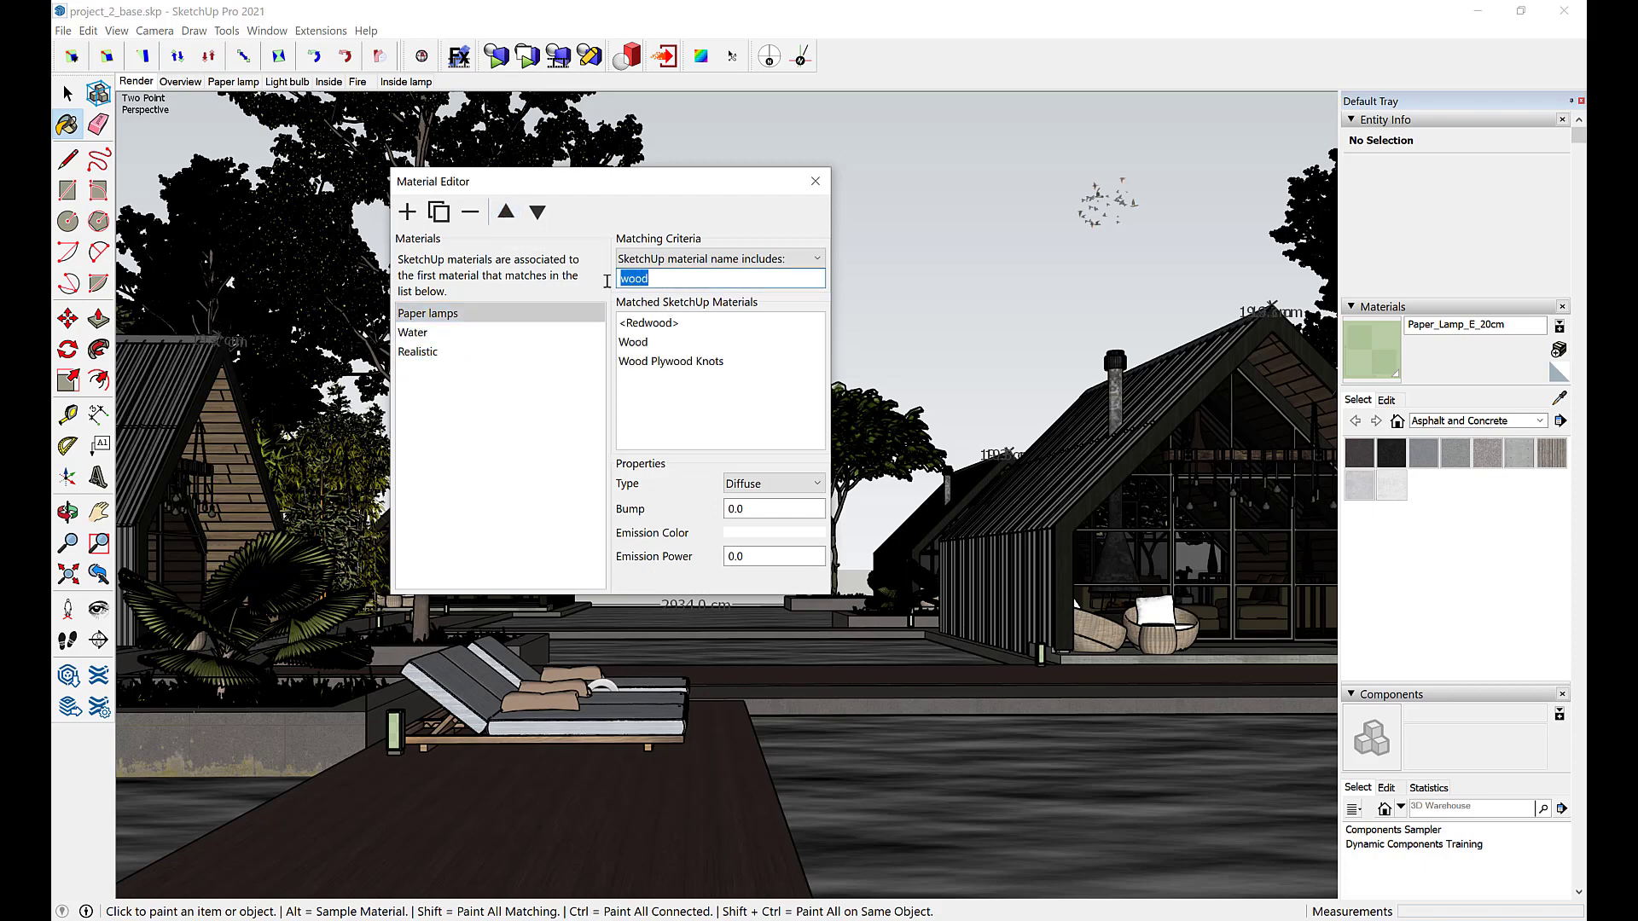
text(paper_lamp)
key(Return)
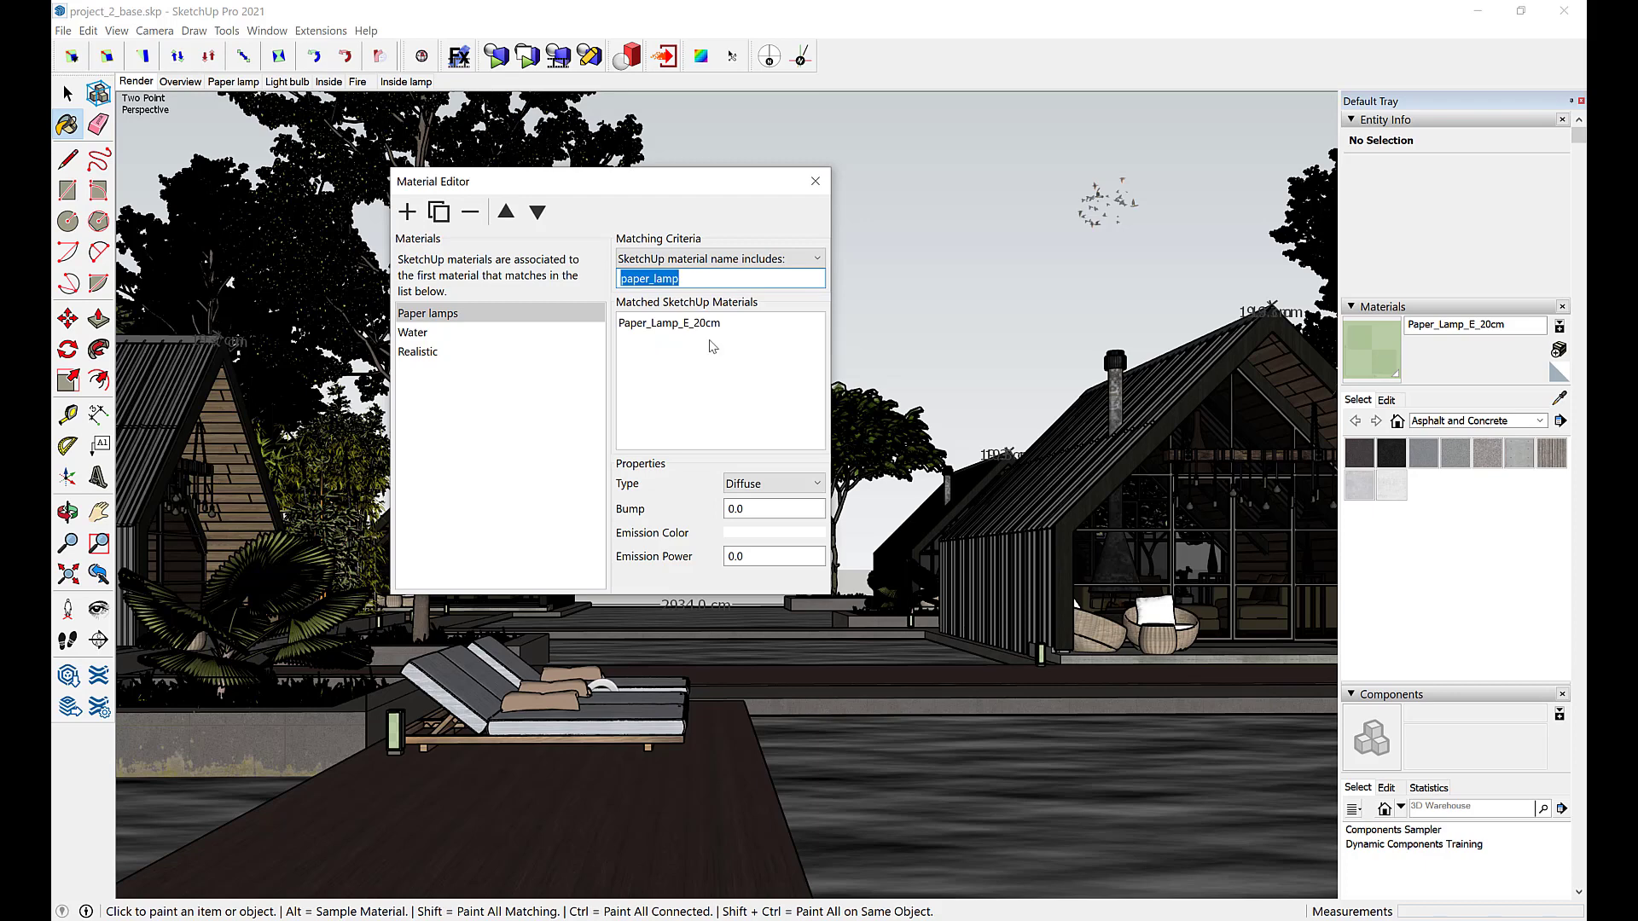
- Set the Paper lamps material's emission power to 150, open its emission color, and close the Material Editor
click(729, 556)
text(15)
key(Return)
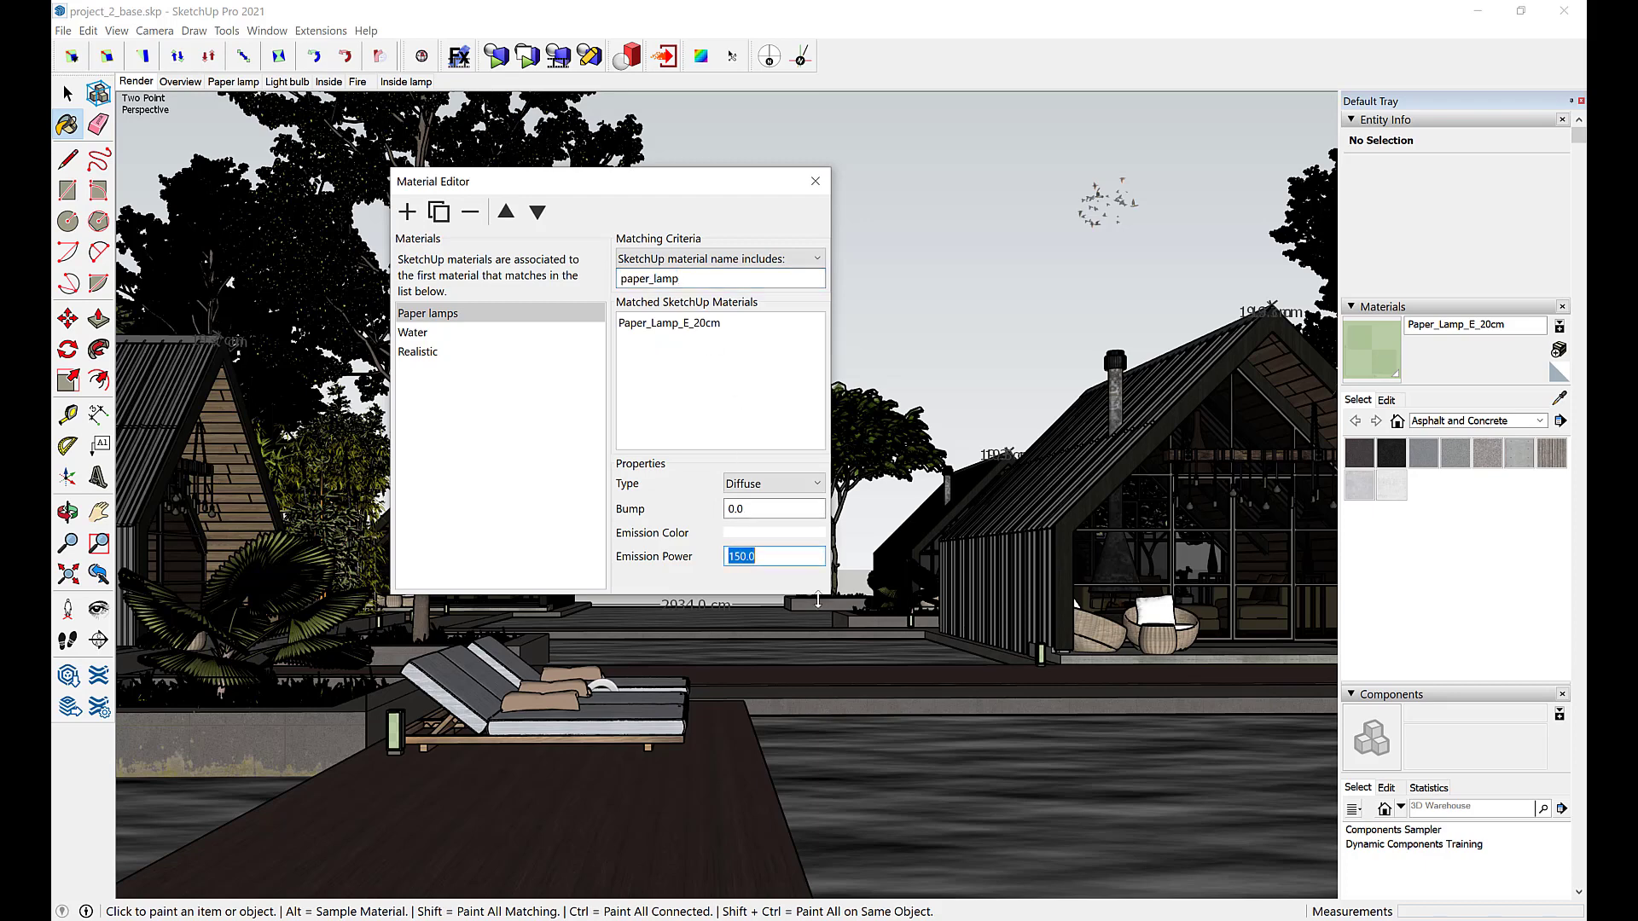
click(758, 533)
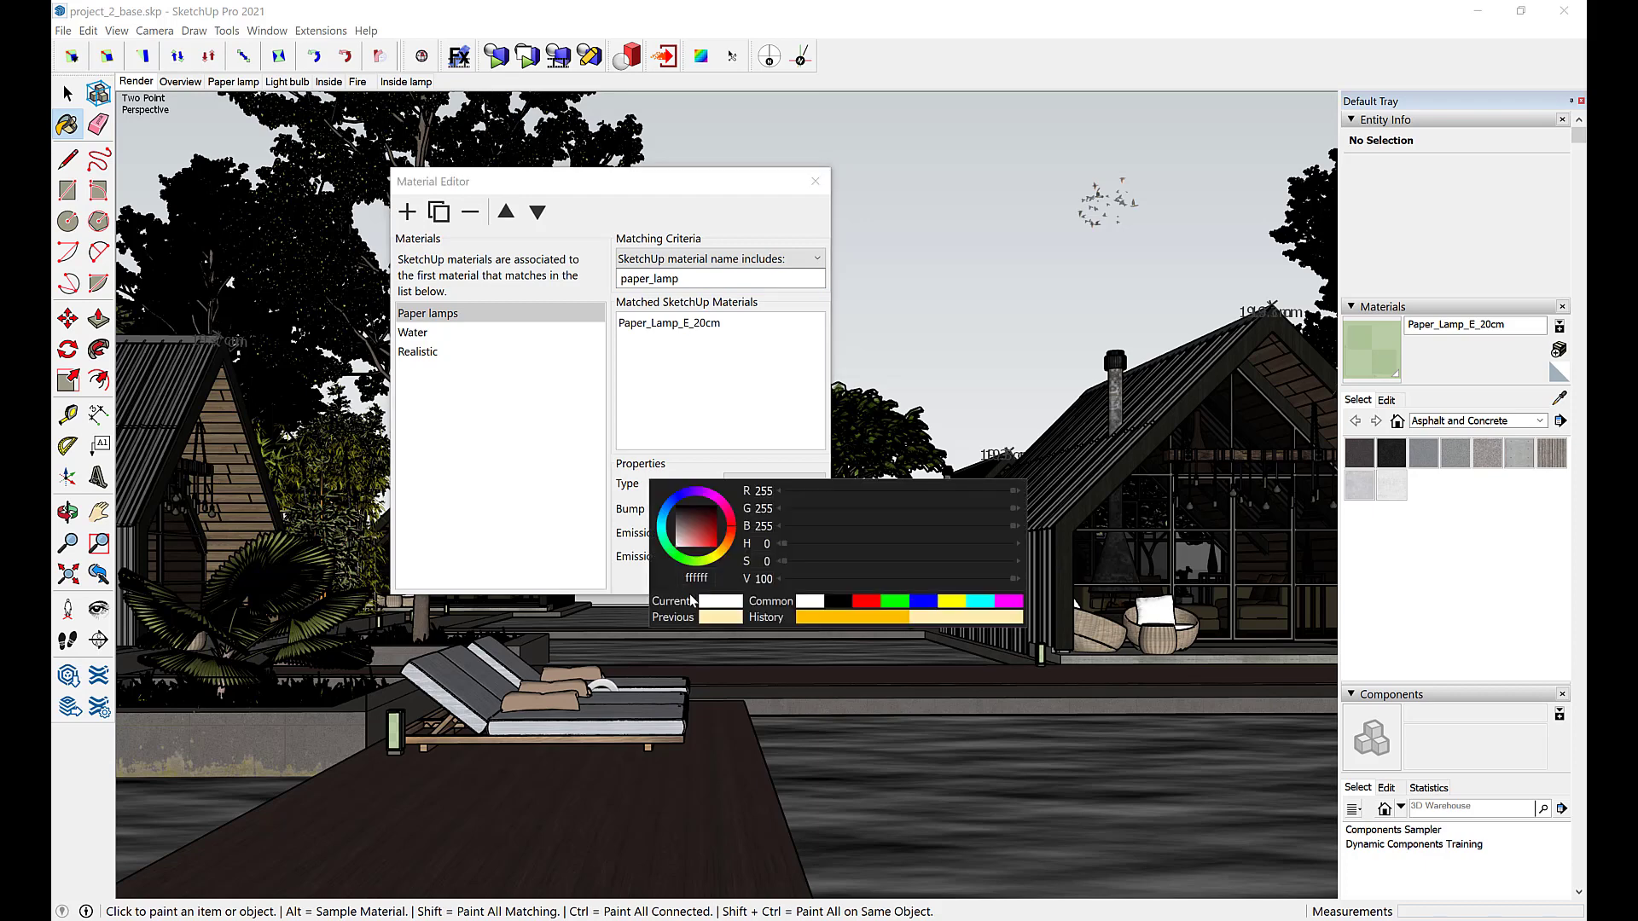
click(814, 181)
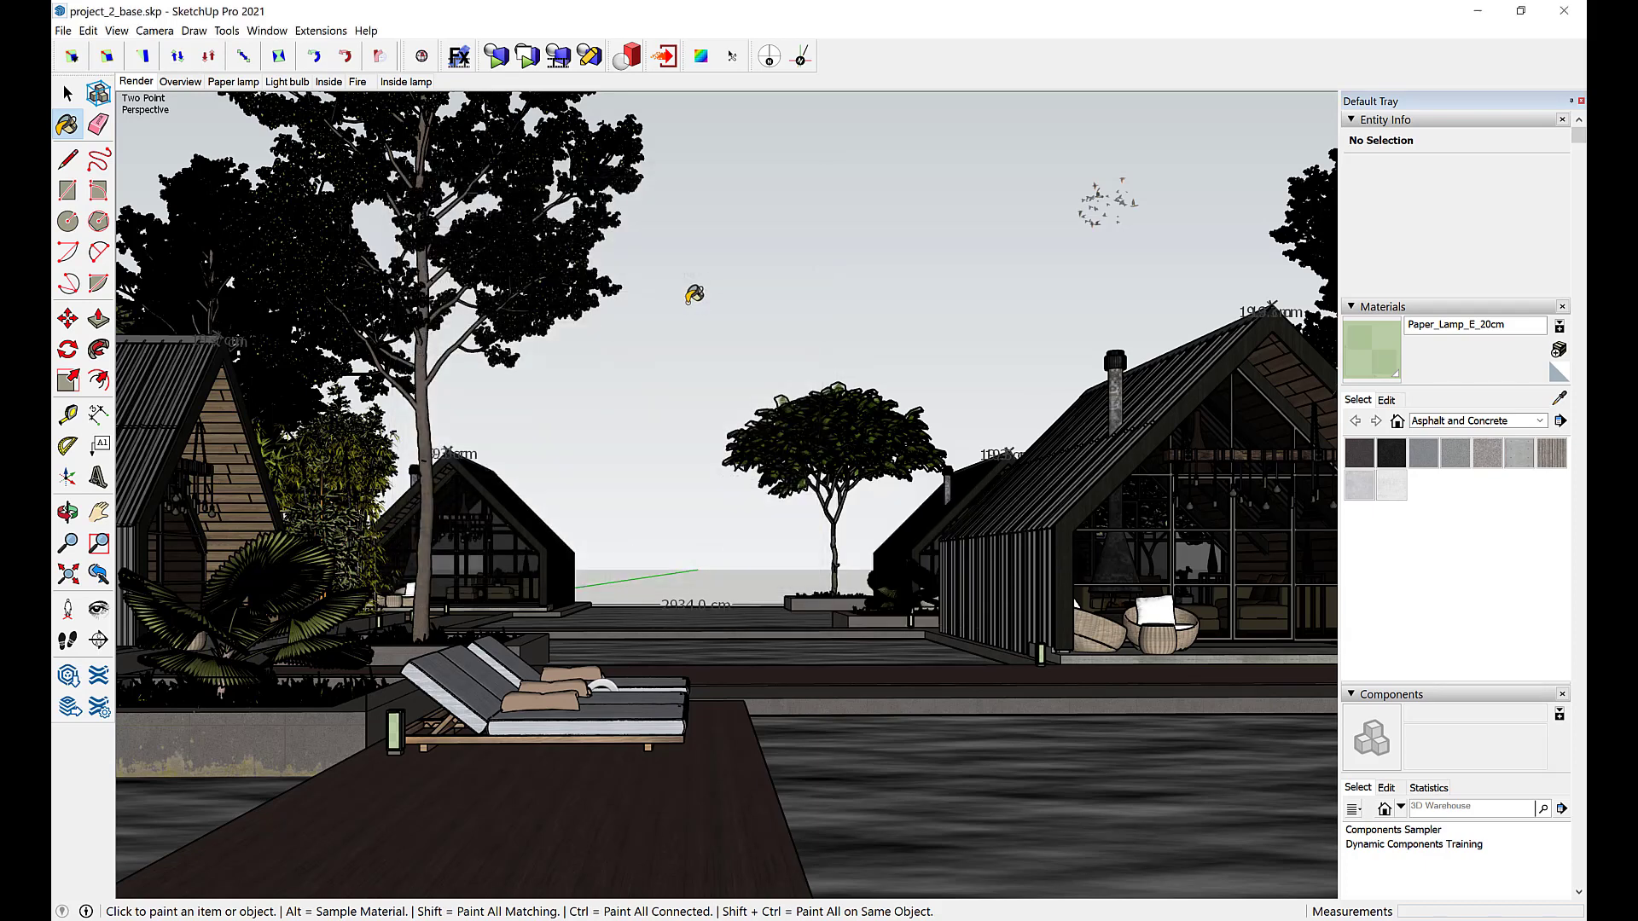
- Render the scene and set the background gain to 0.05
click(505, 59)
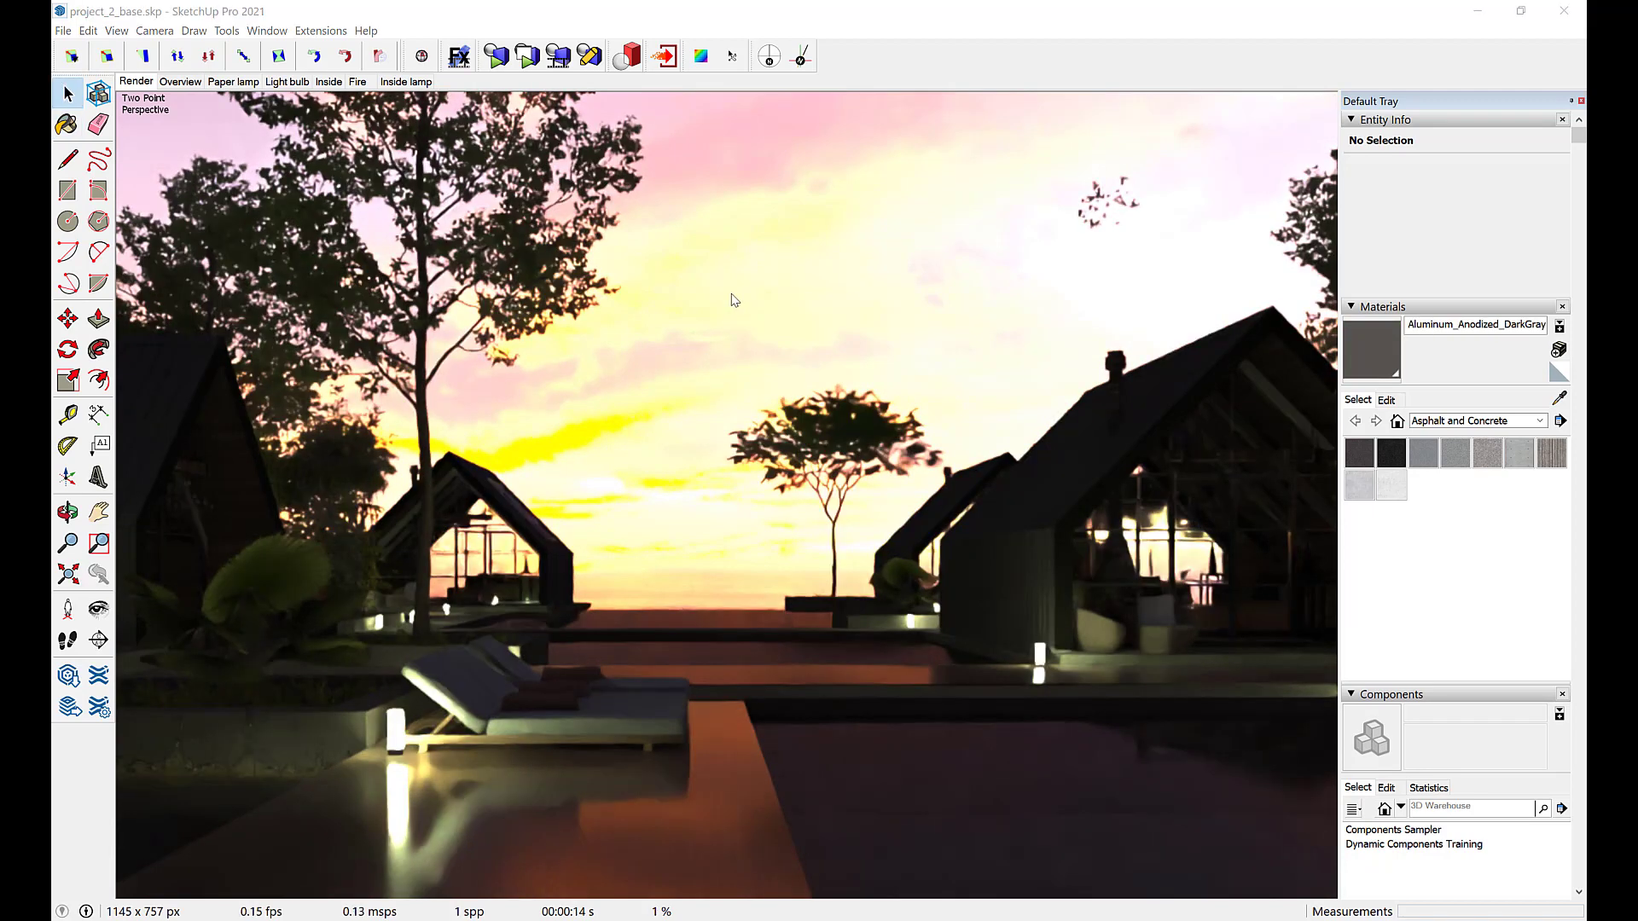
right_click(731, 300)
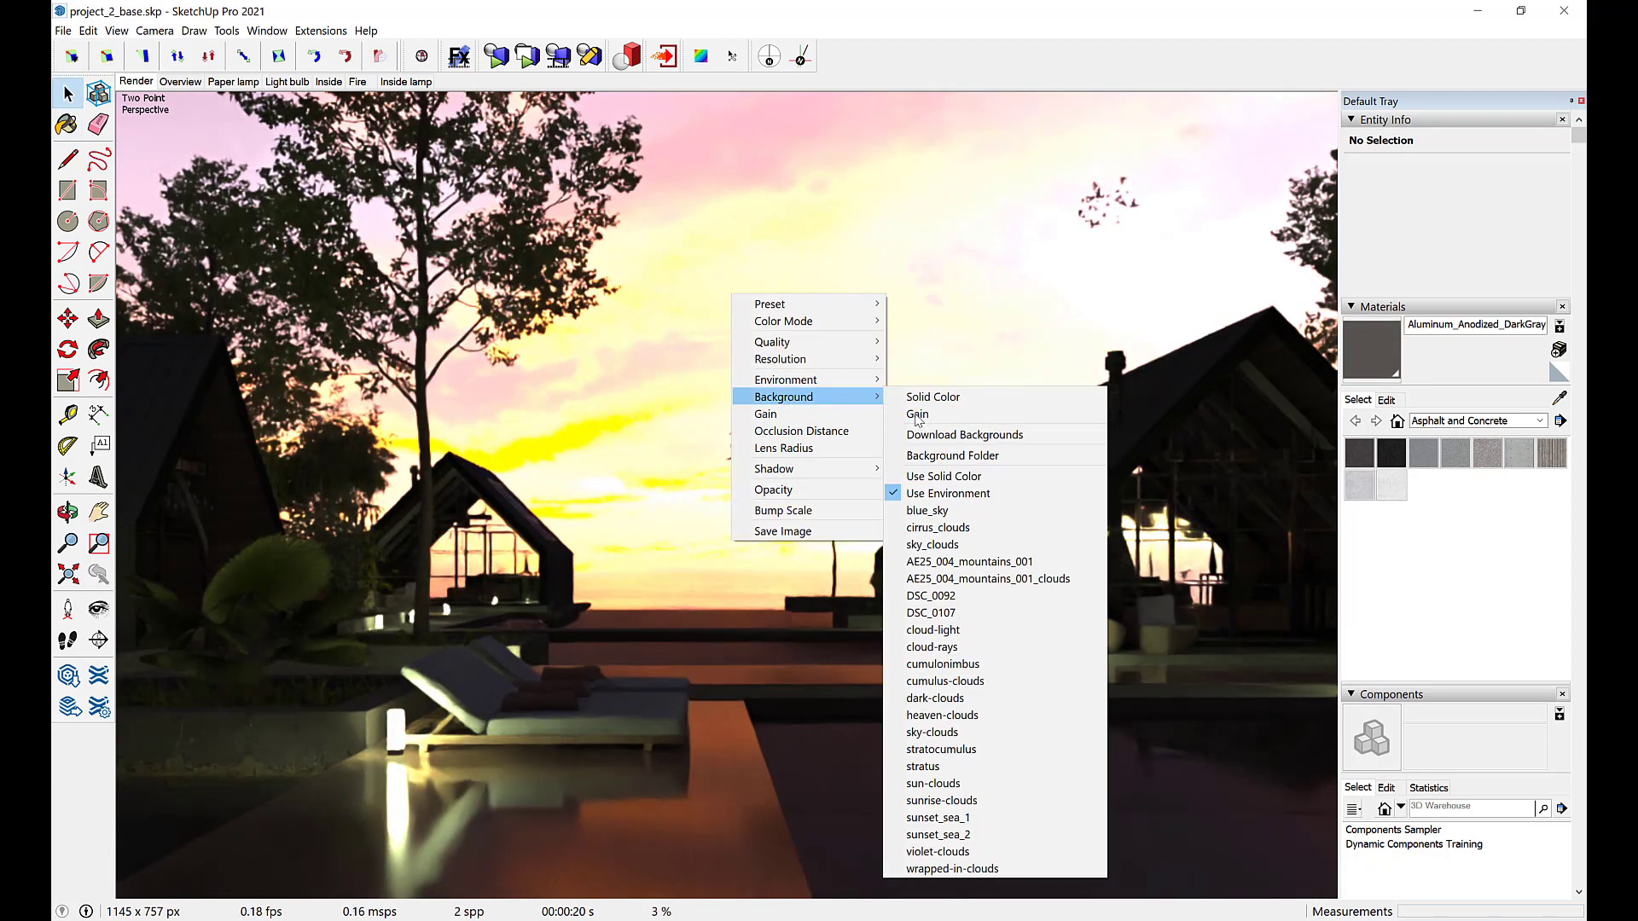
click(766, 414)
text(0.05)
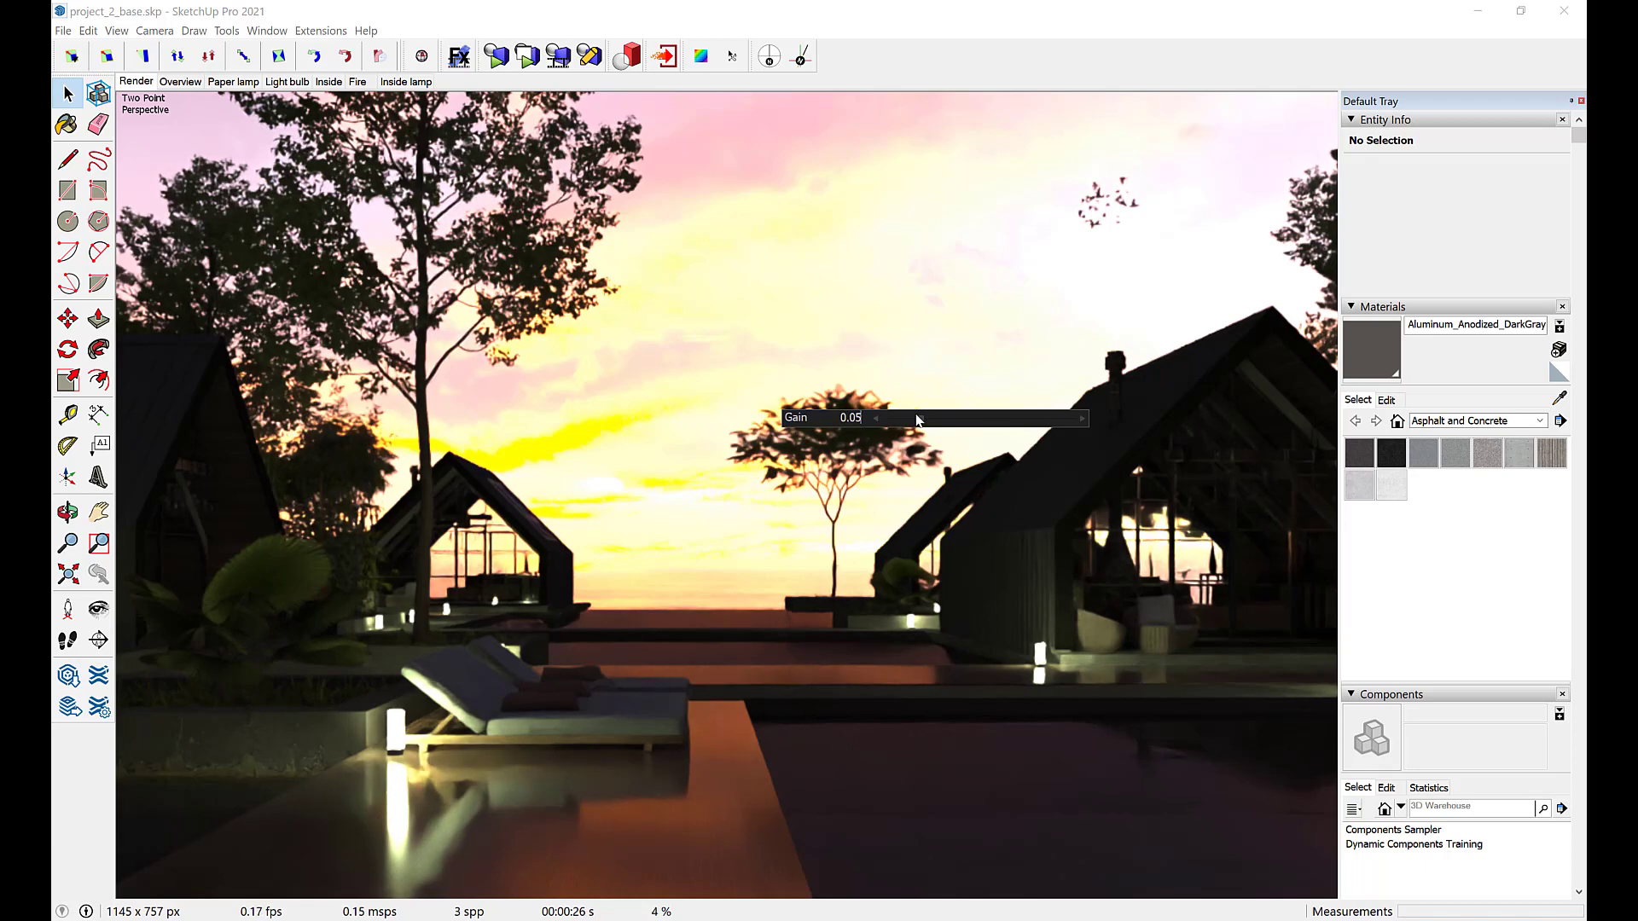
key(Return)
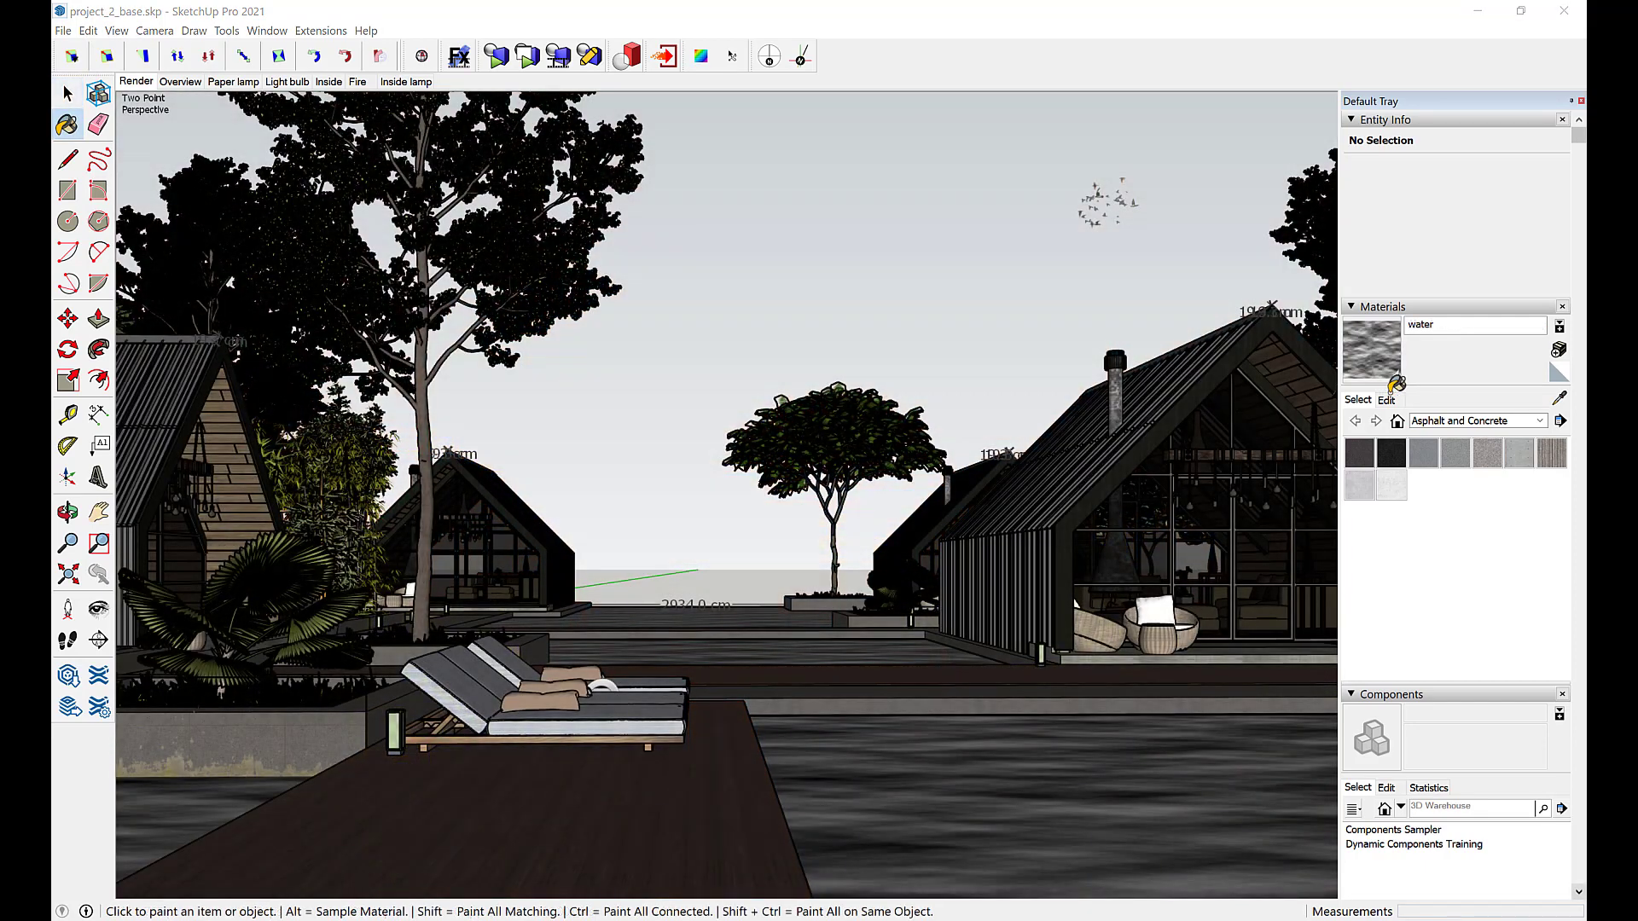
- Sample the wooden deck's material and add a render material named Wood at the top of the render materials, above Paper lamps
click(1561, 398)
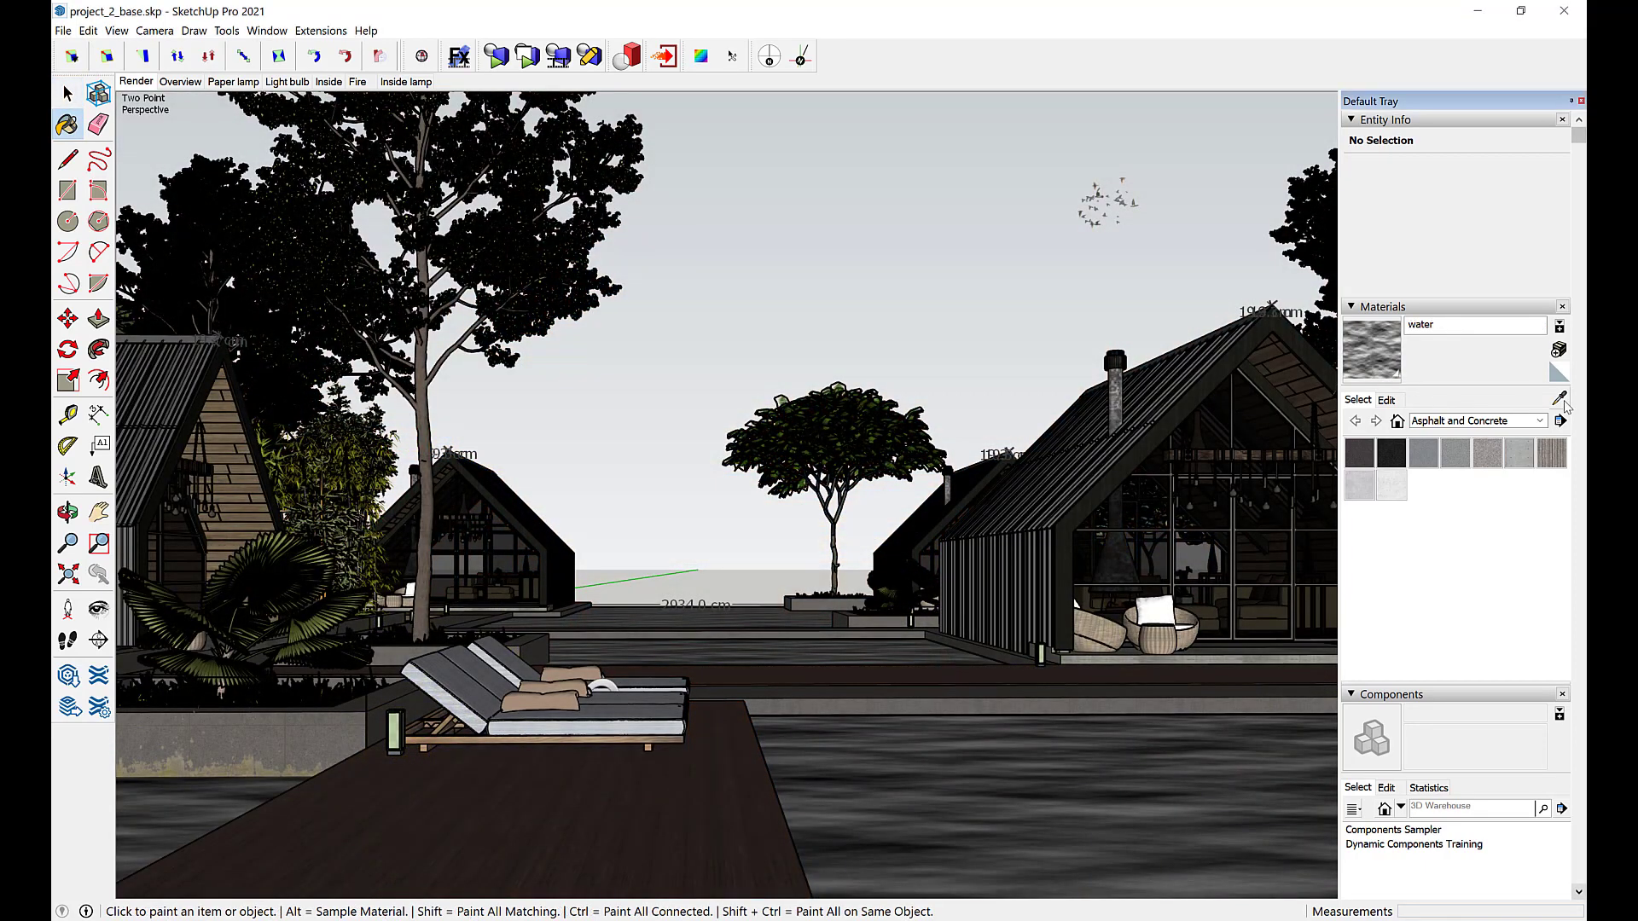
click(628, 812)
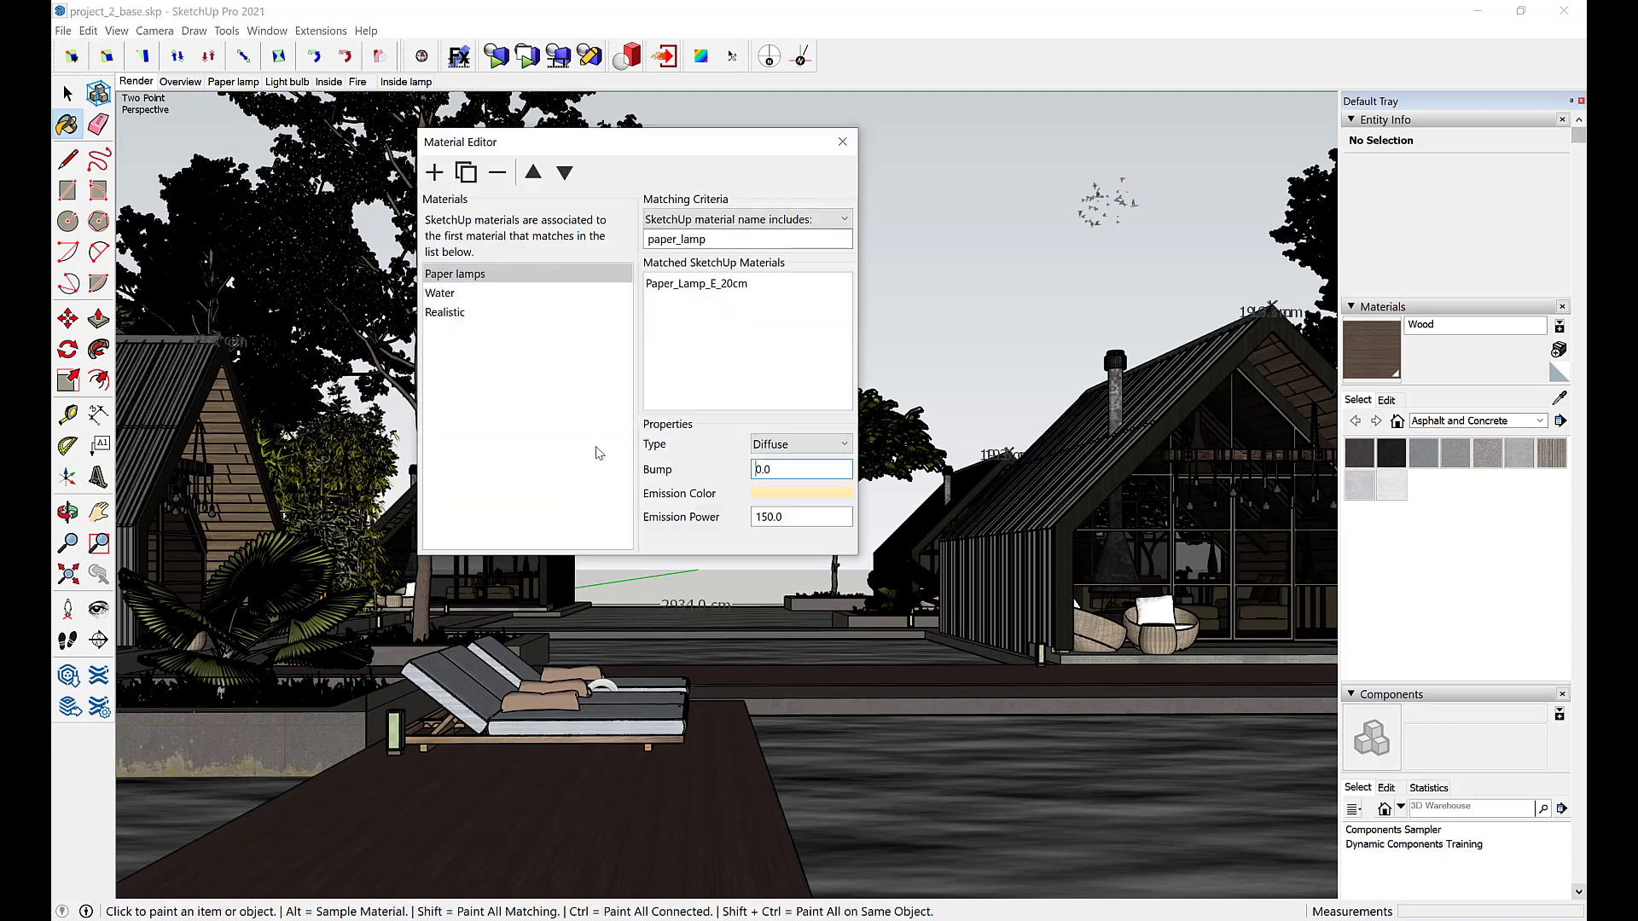
click(433, 174)
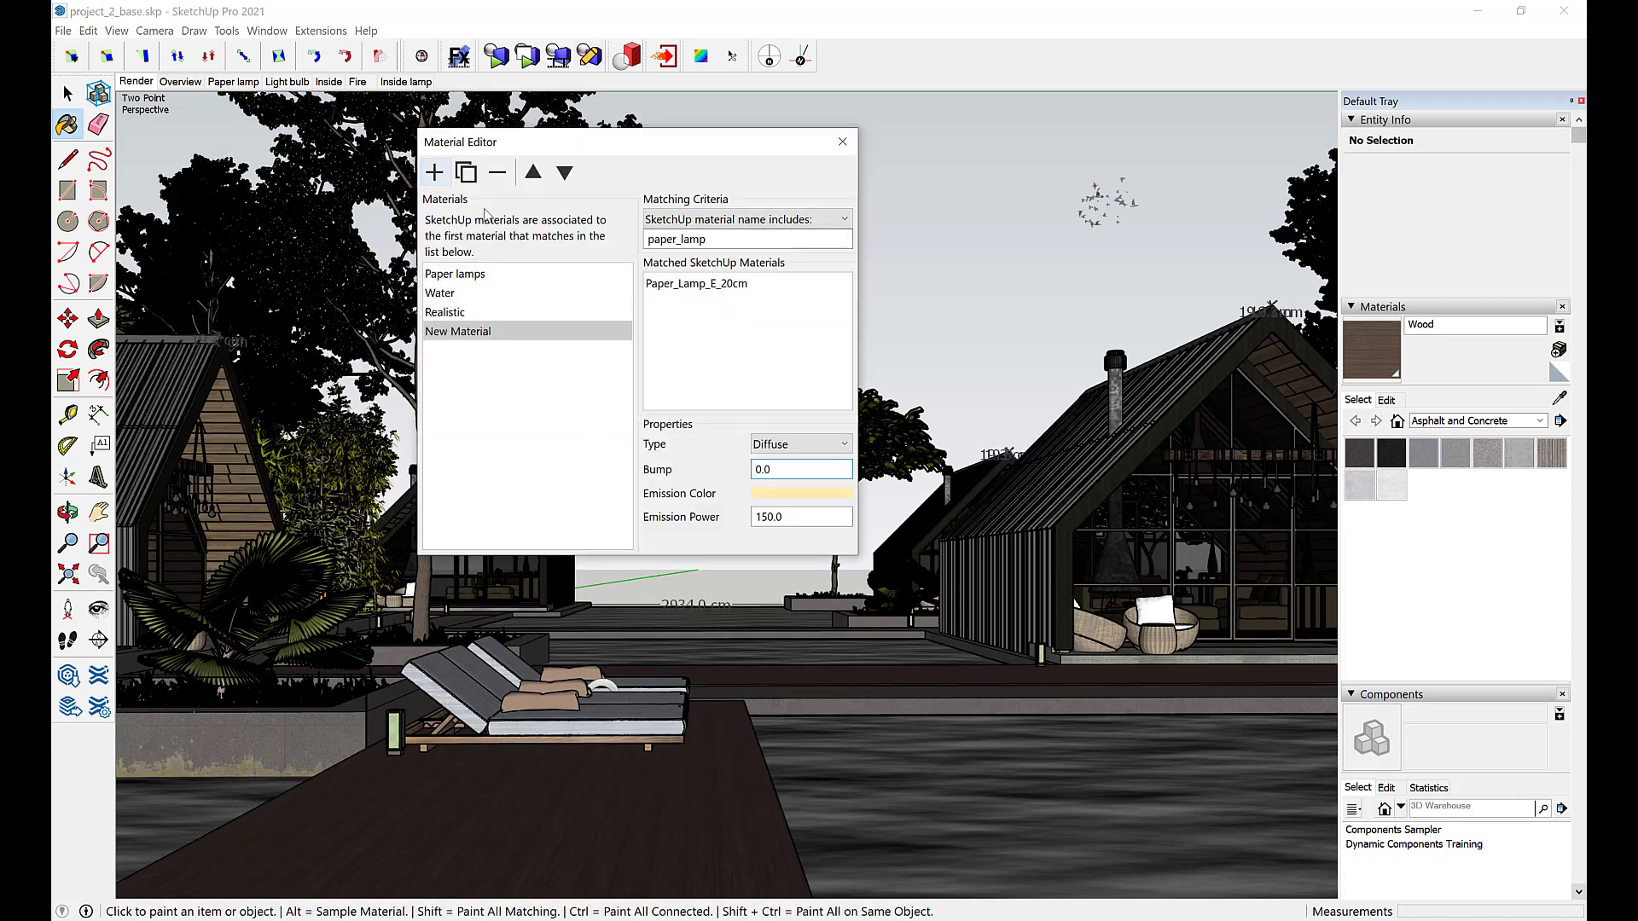
click(534, 172)
click(533, 172)
click(533, 173)
double_click(480, 274)
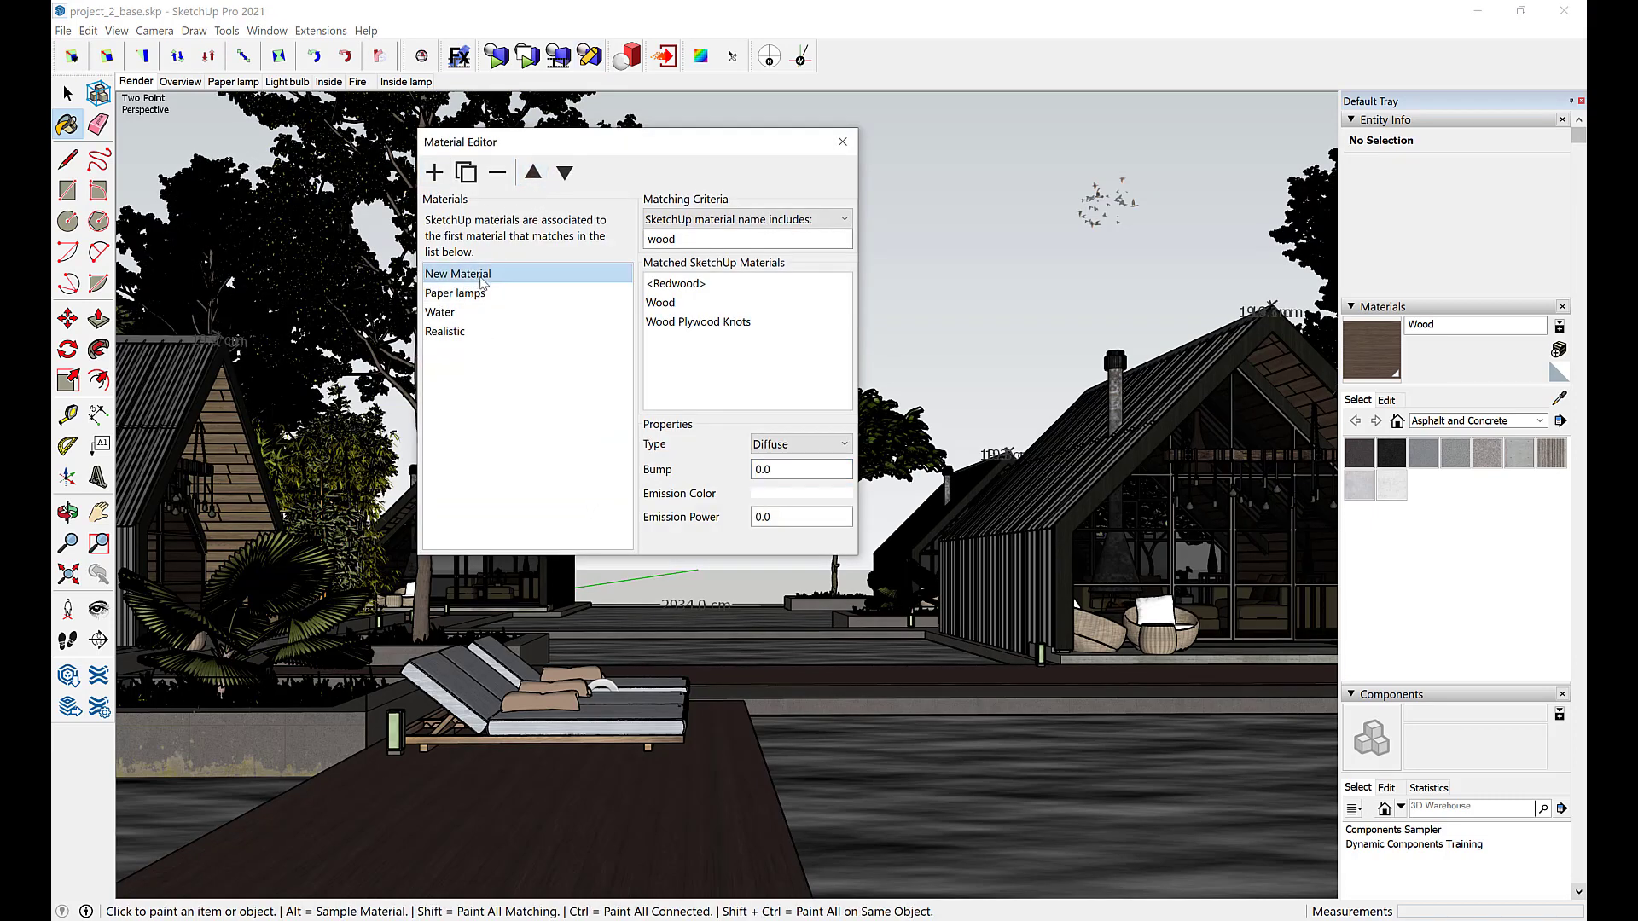
text(Wood)
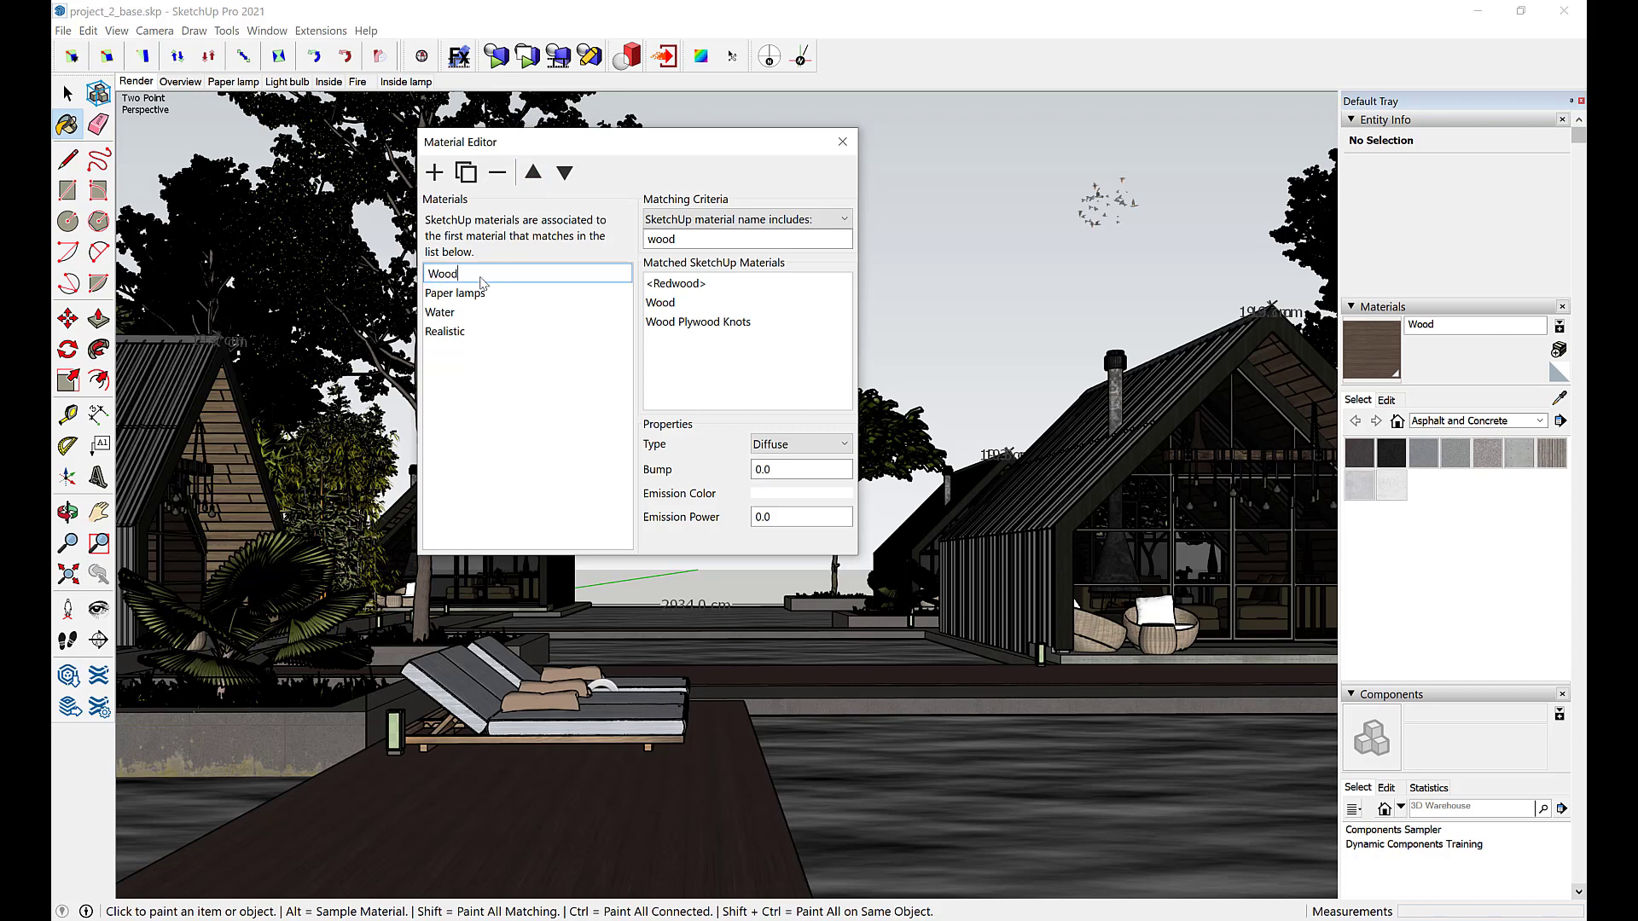
key(Return)
- Set the Wood material's type to Glossy with roughness 0.2, disable its glossy color, and close the Material Editor
click(803, 443)
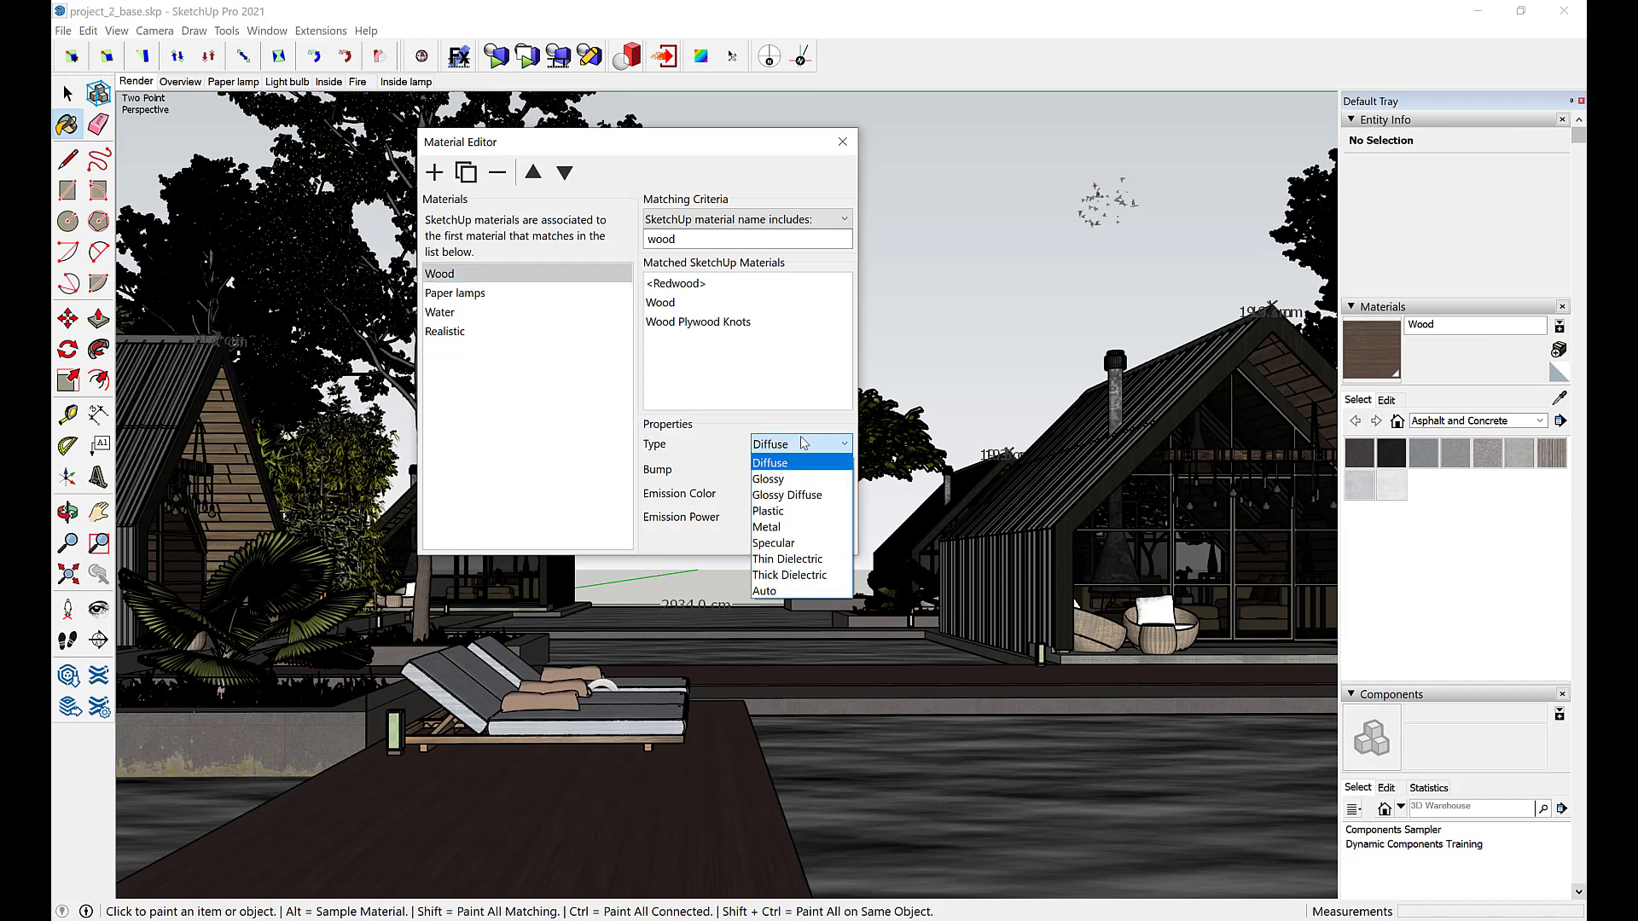
click(783, 479)
click(770, 469)
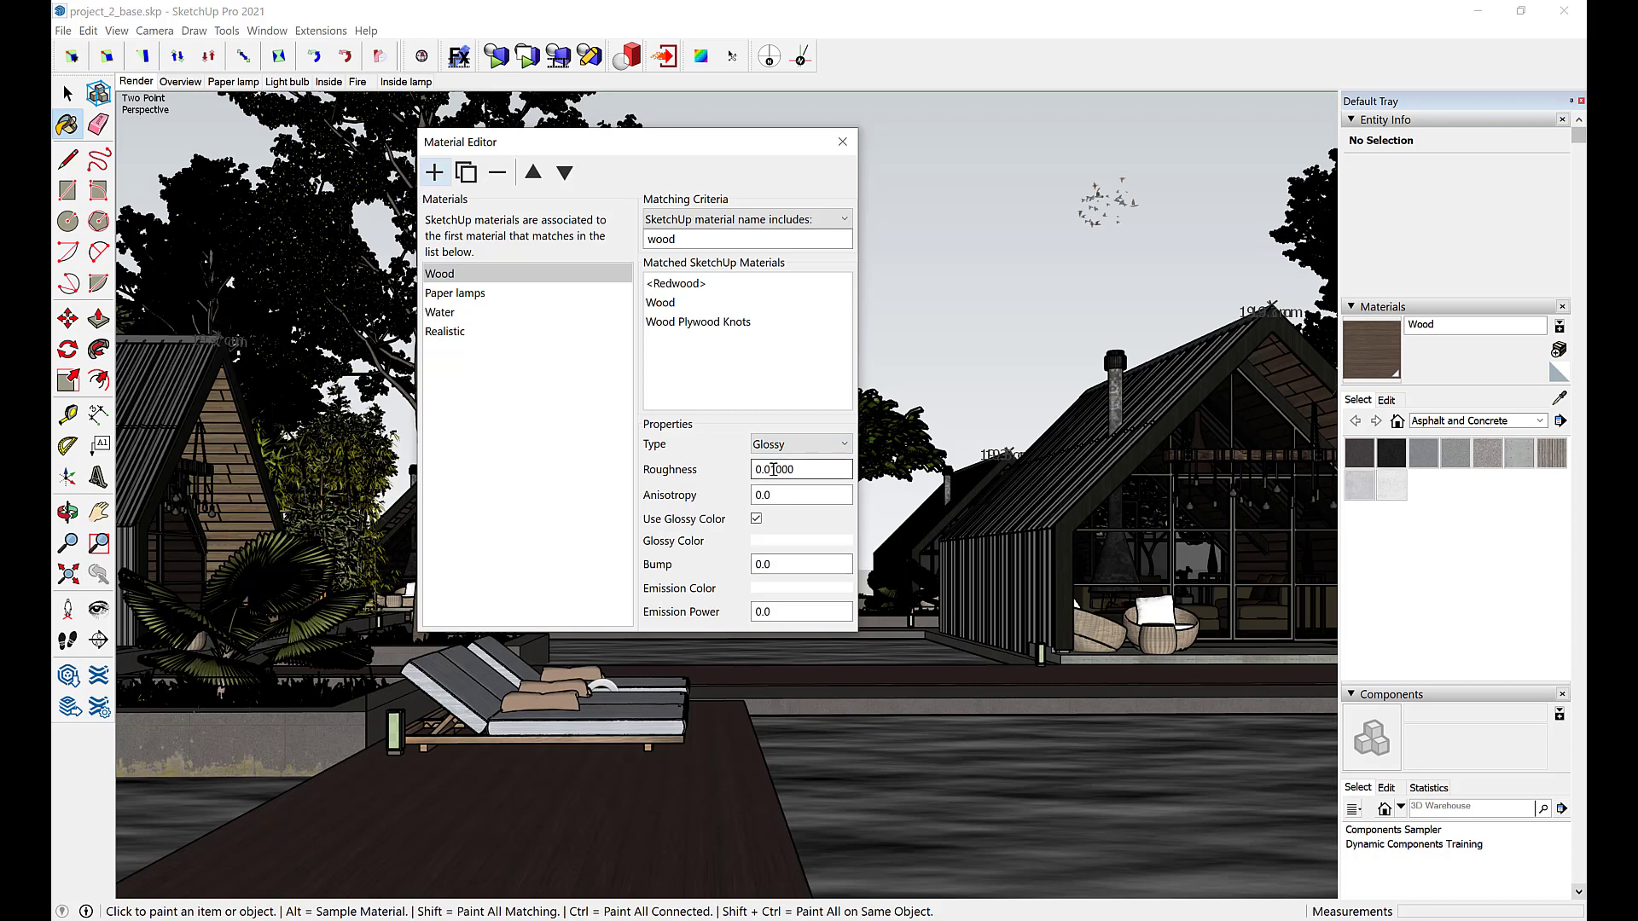
key(Right)
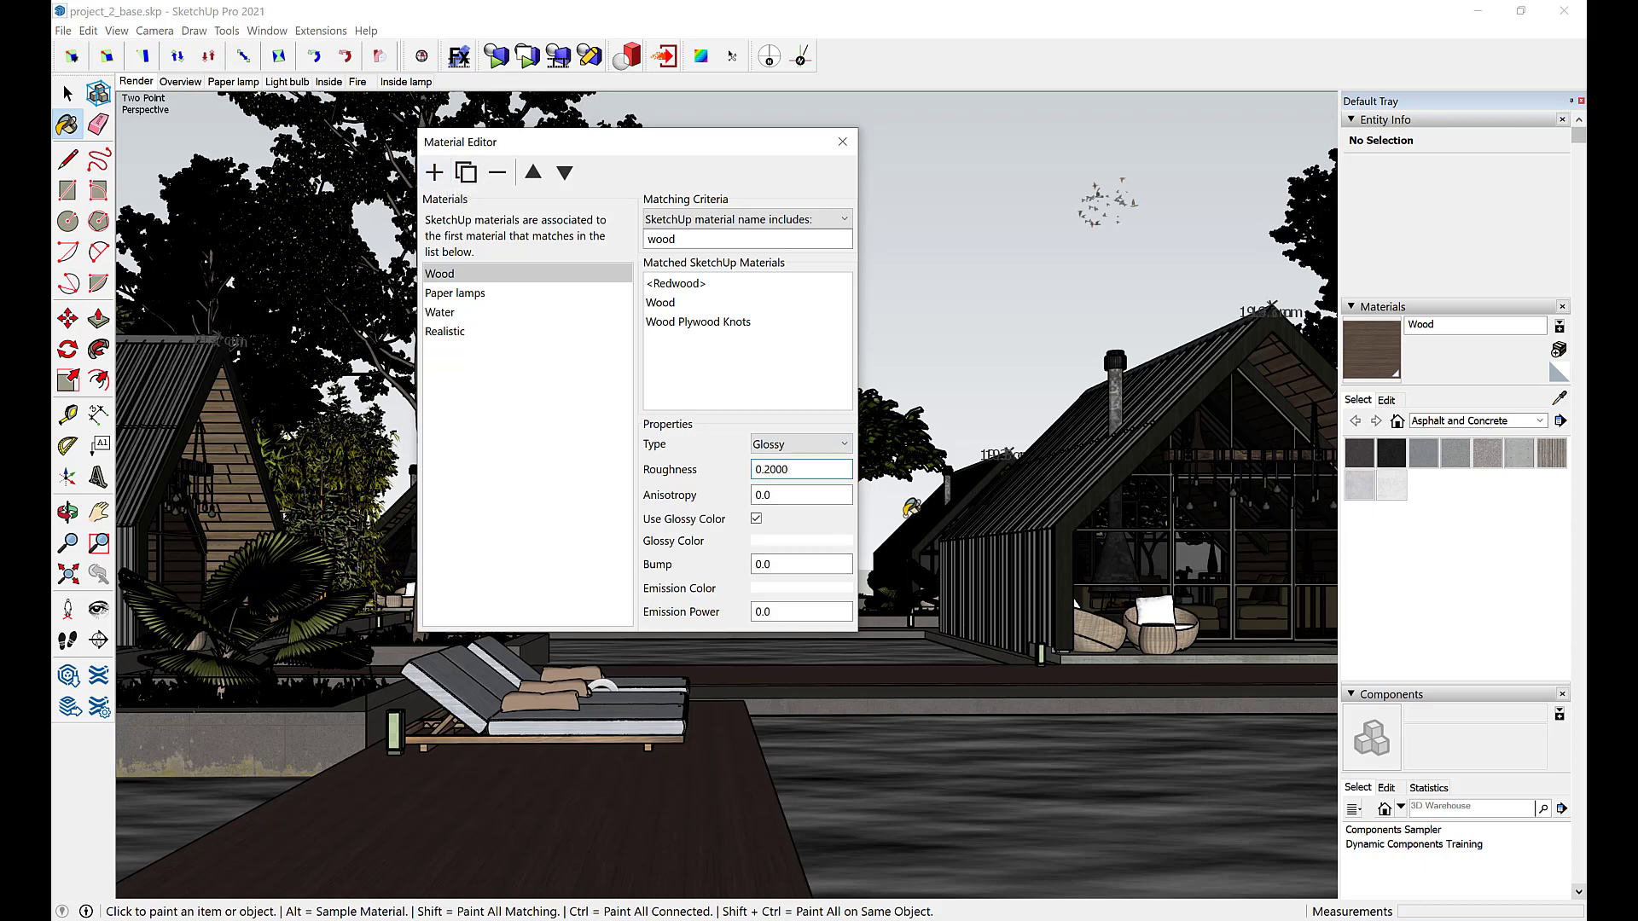
click(756, 519)
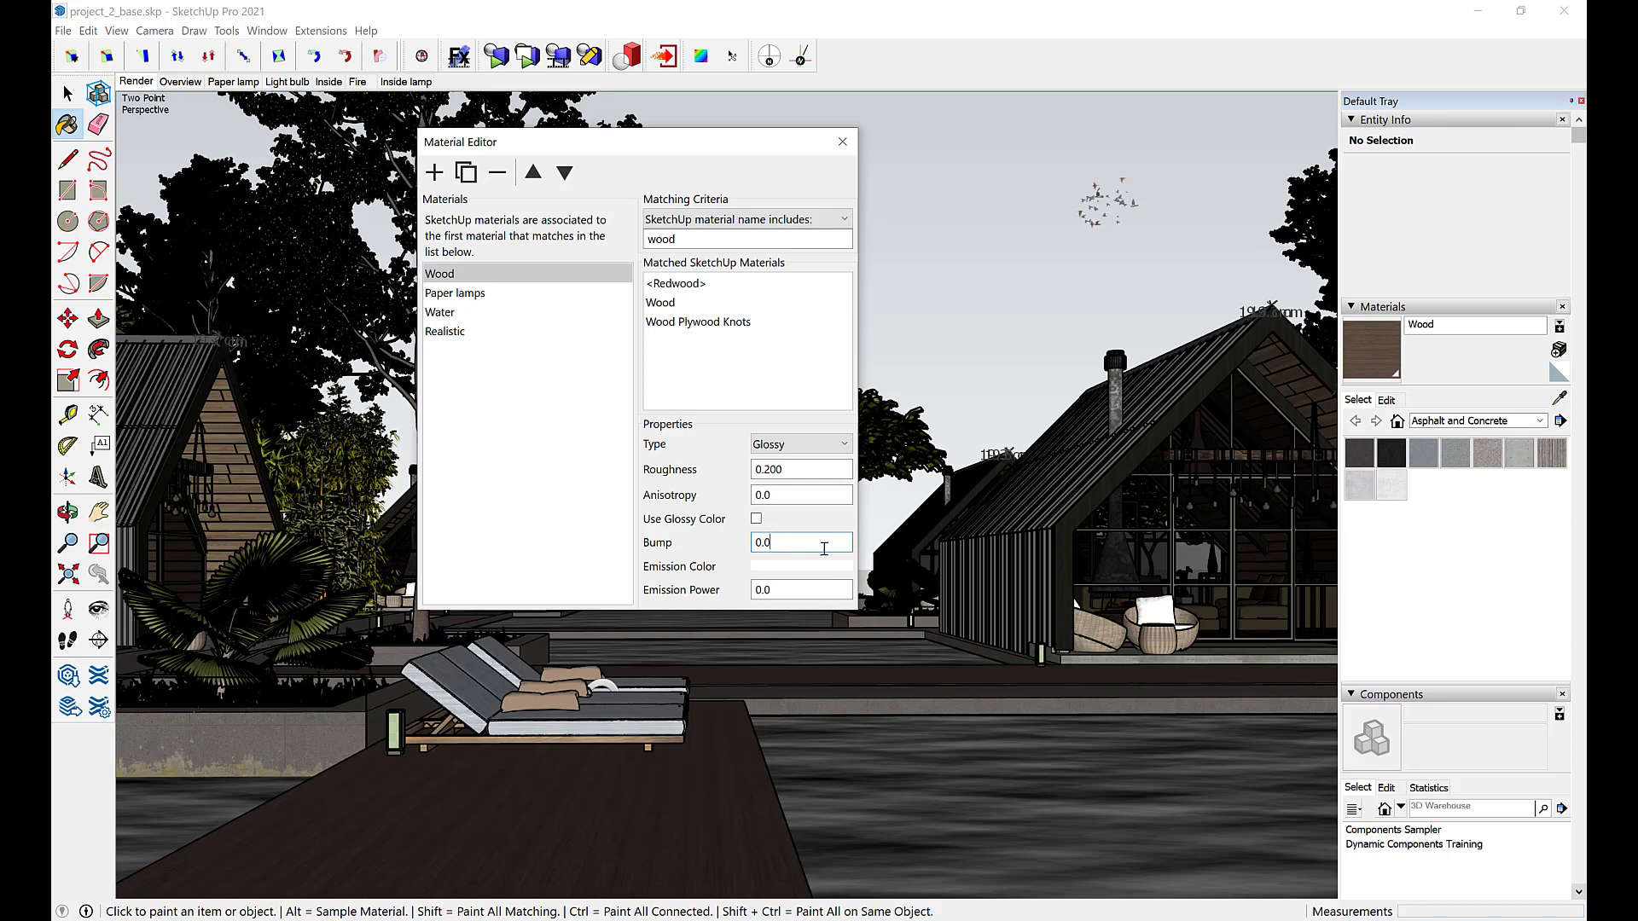
click(842, 142)
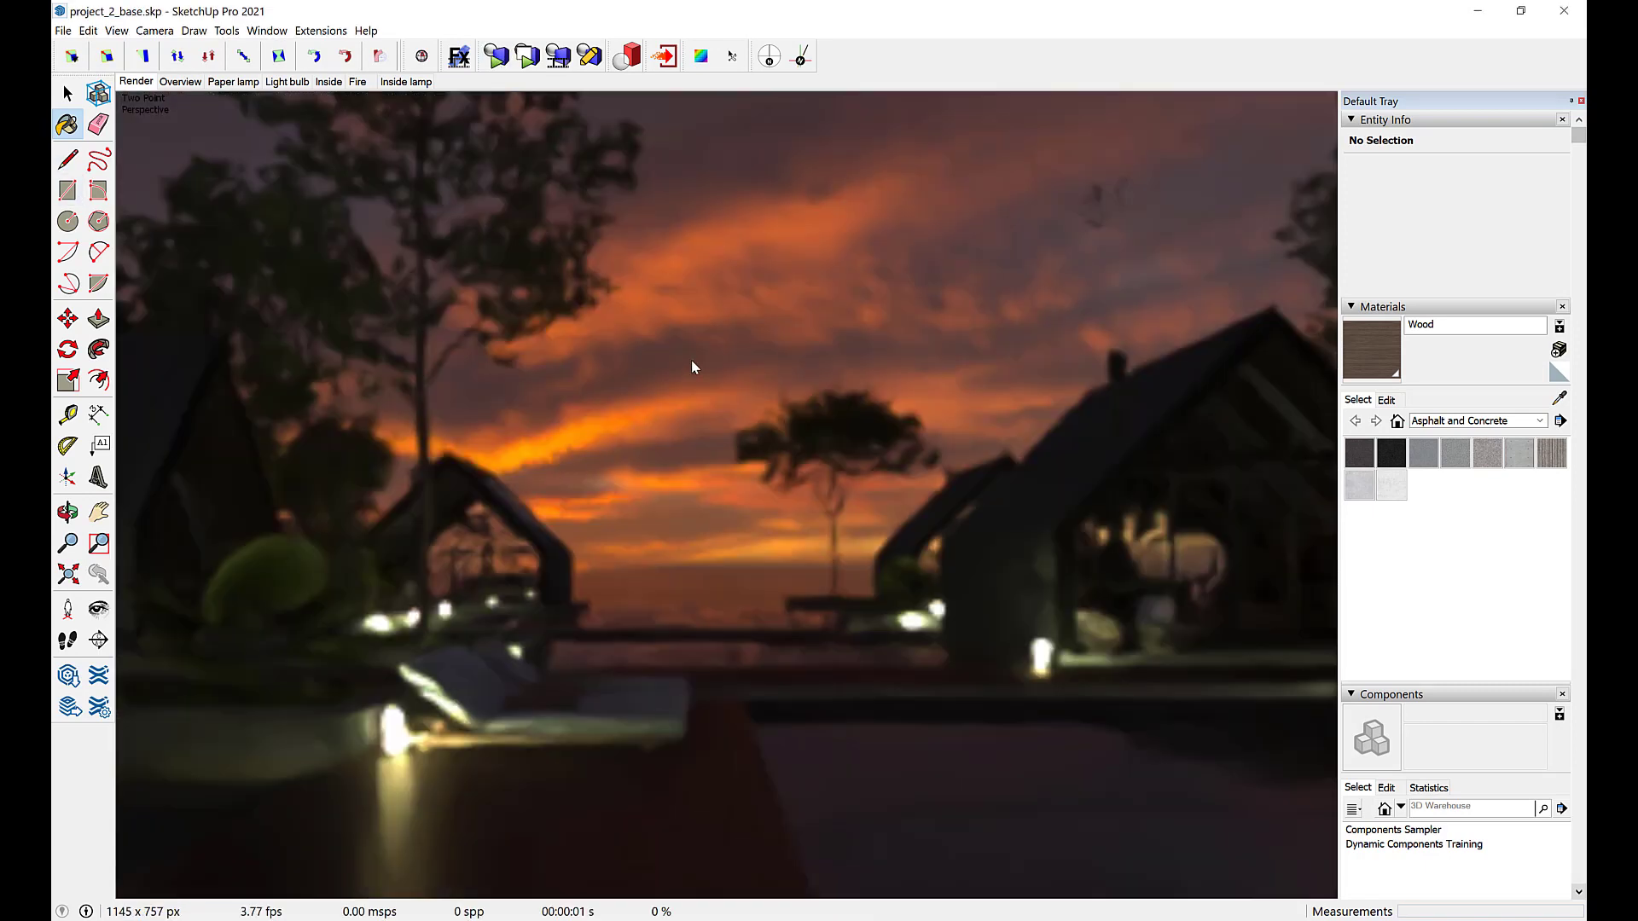
- Set the overall render gain to 5
right_click(692, 367)
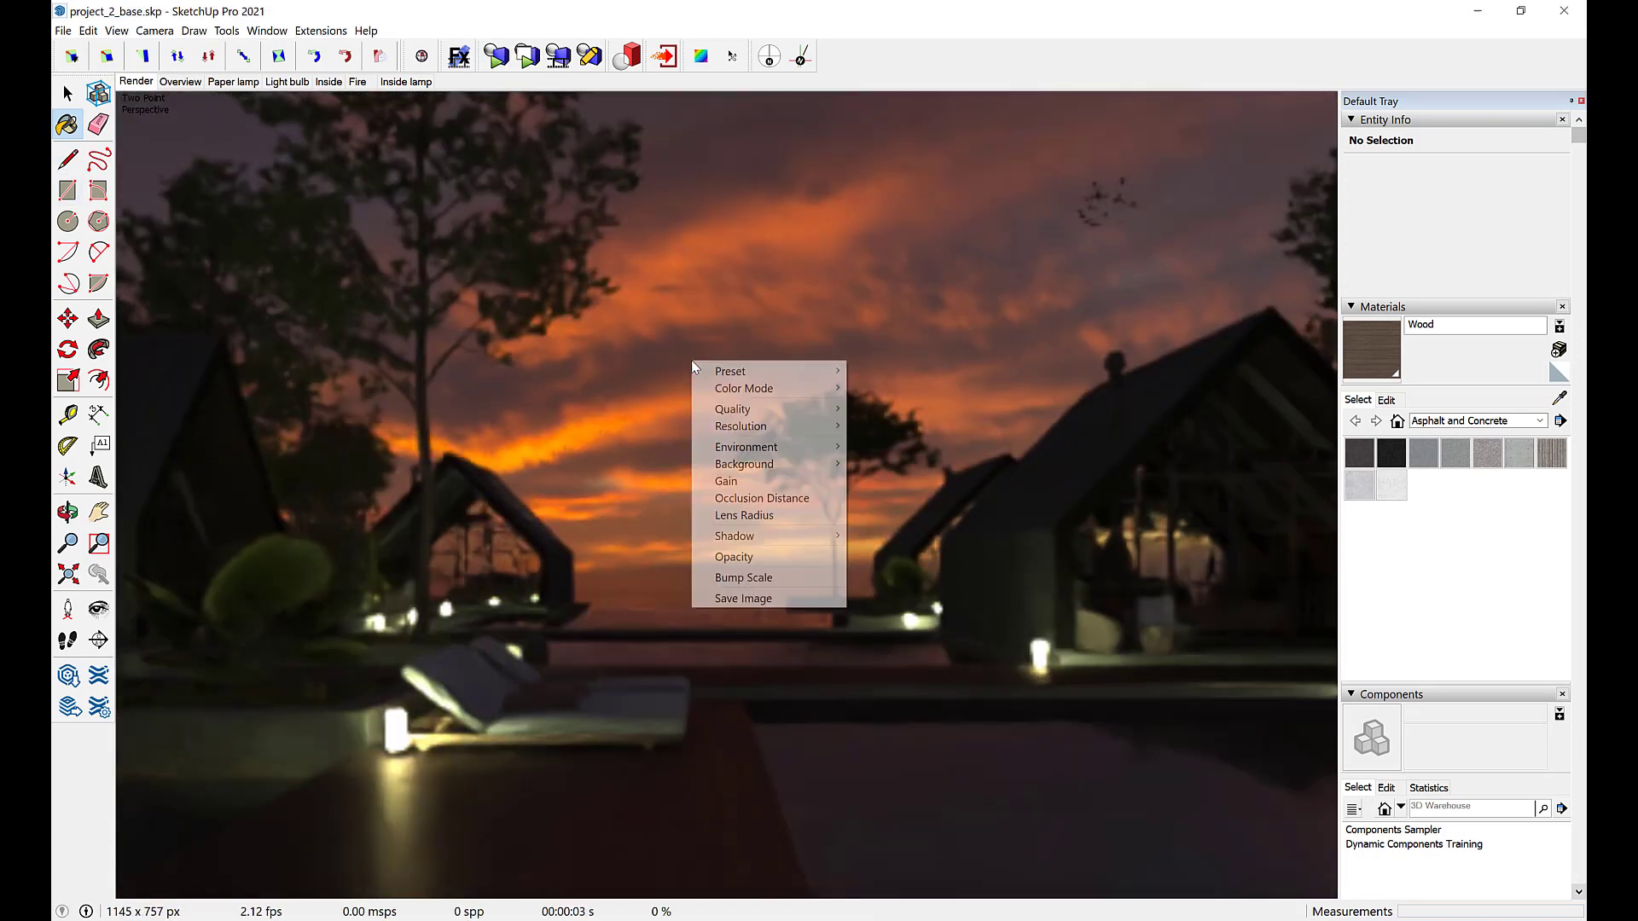
click(727, 482)
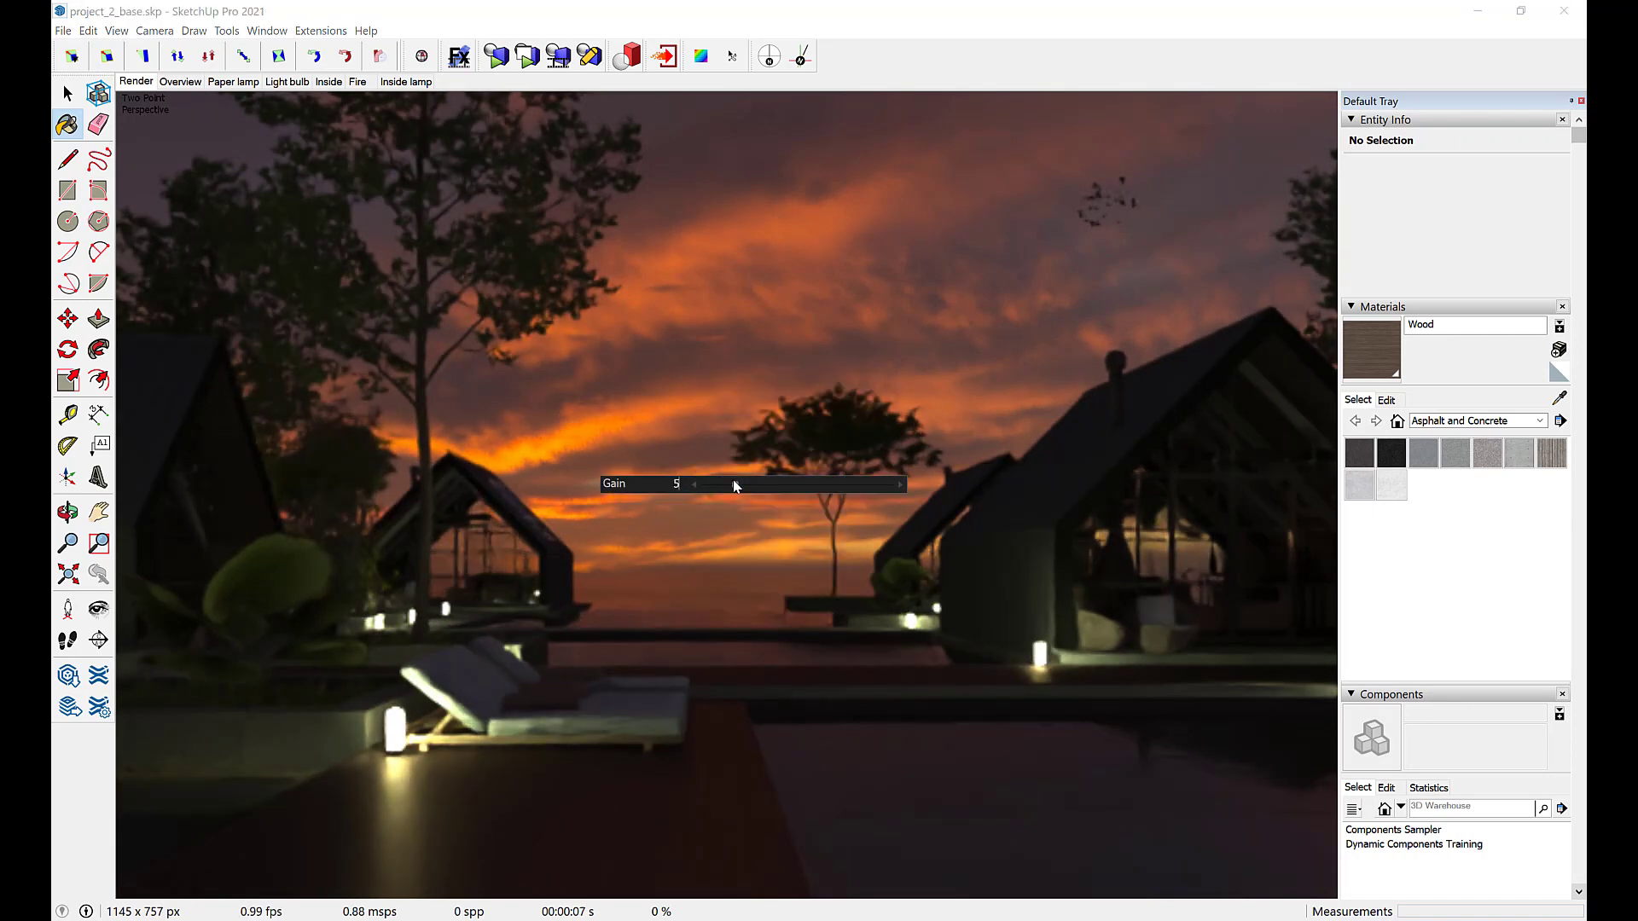
key(Return)
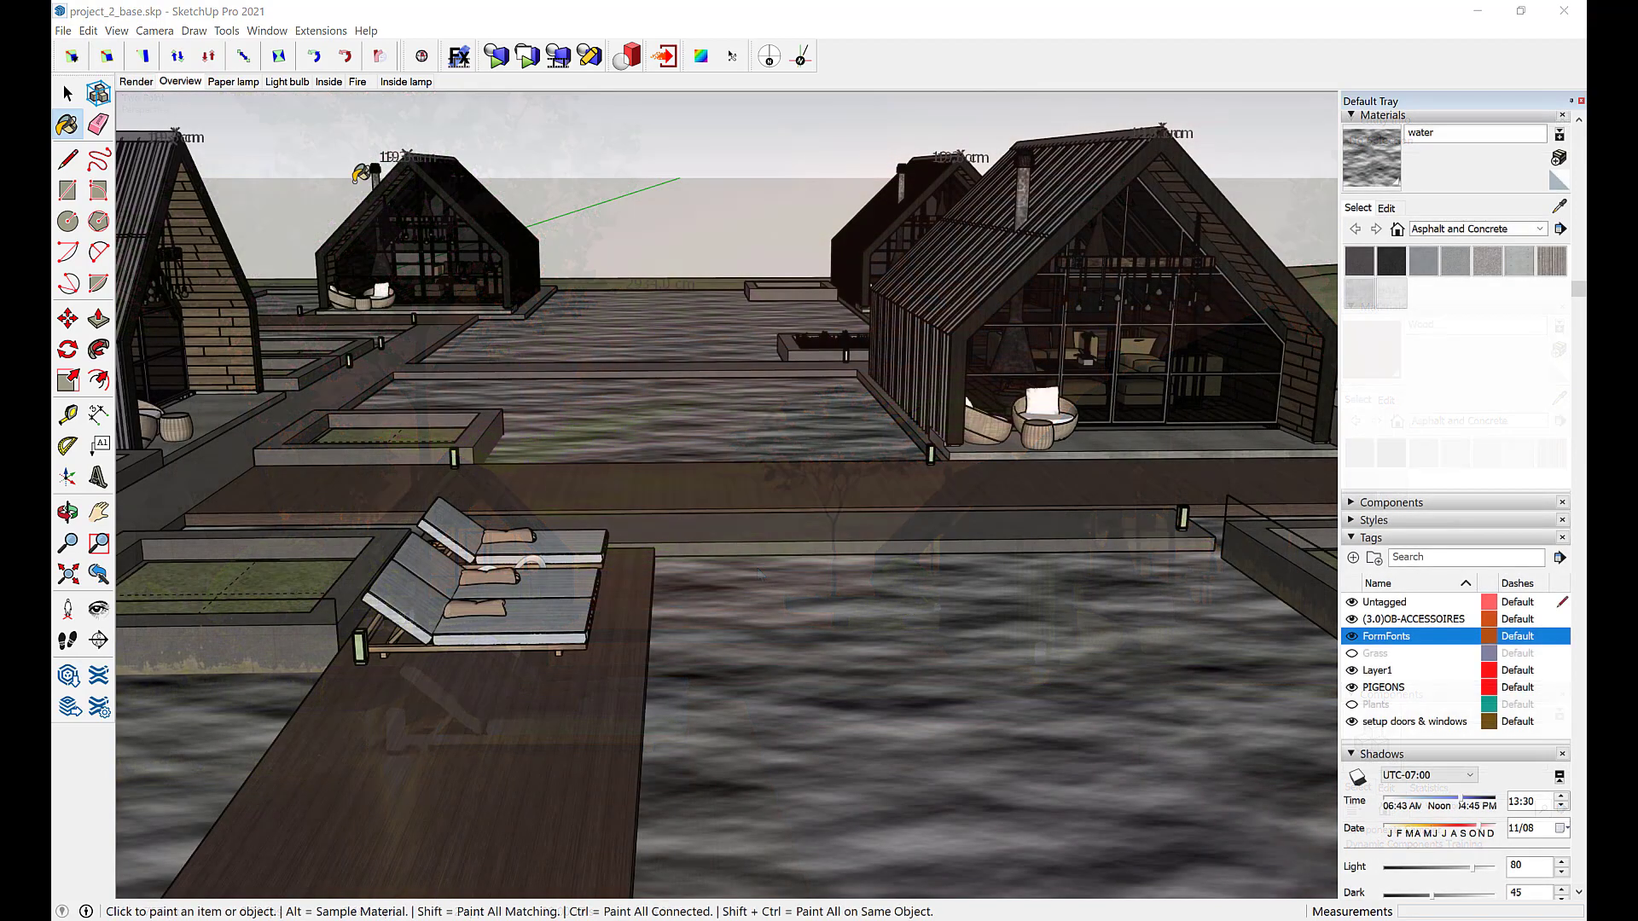
- Sample the materials of the light bulb wire, the fireplace flames and the inside ceiling lamp in their saved scenes
click(286, 82)
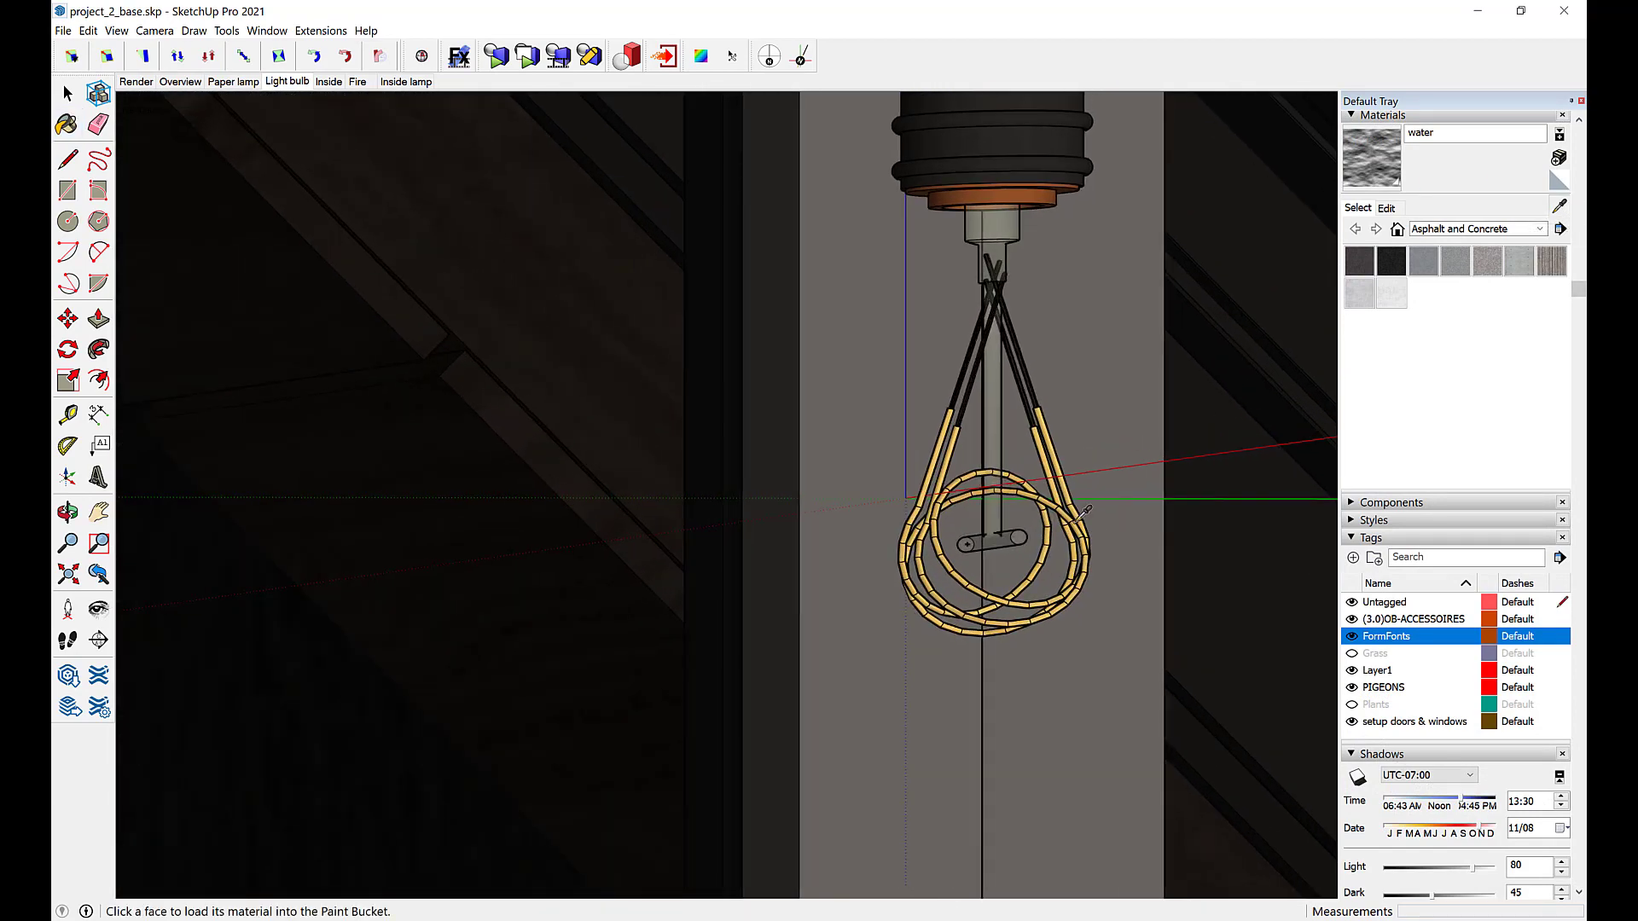
click(1082, 520)
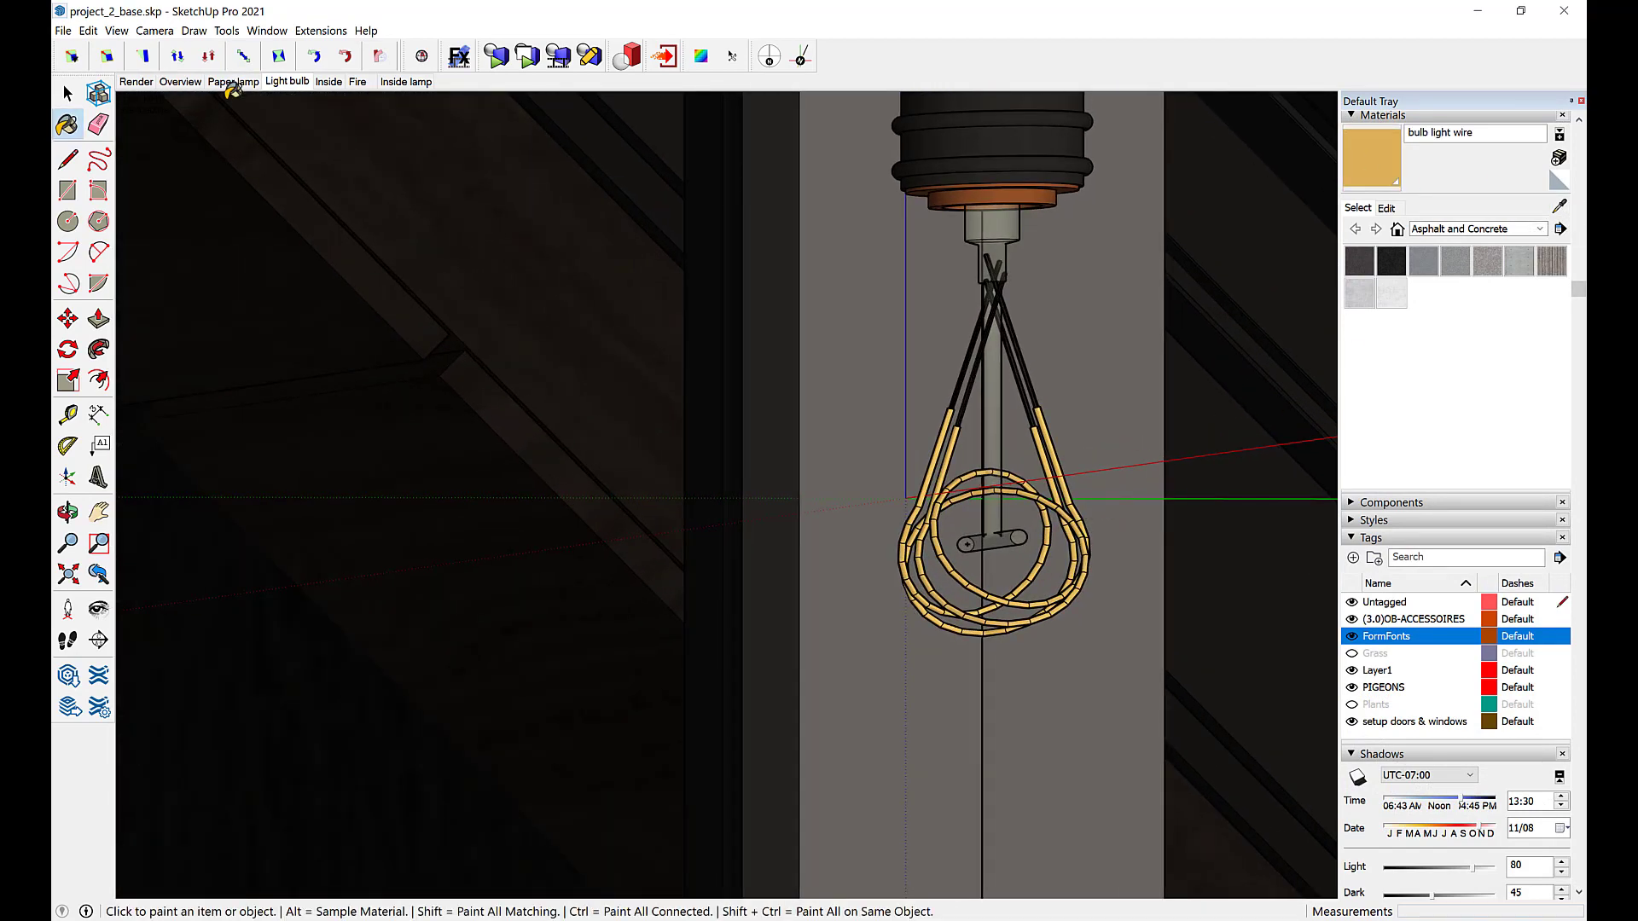
click(359, 82)
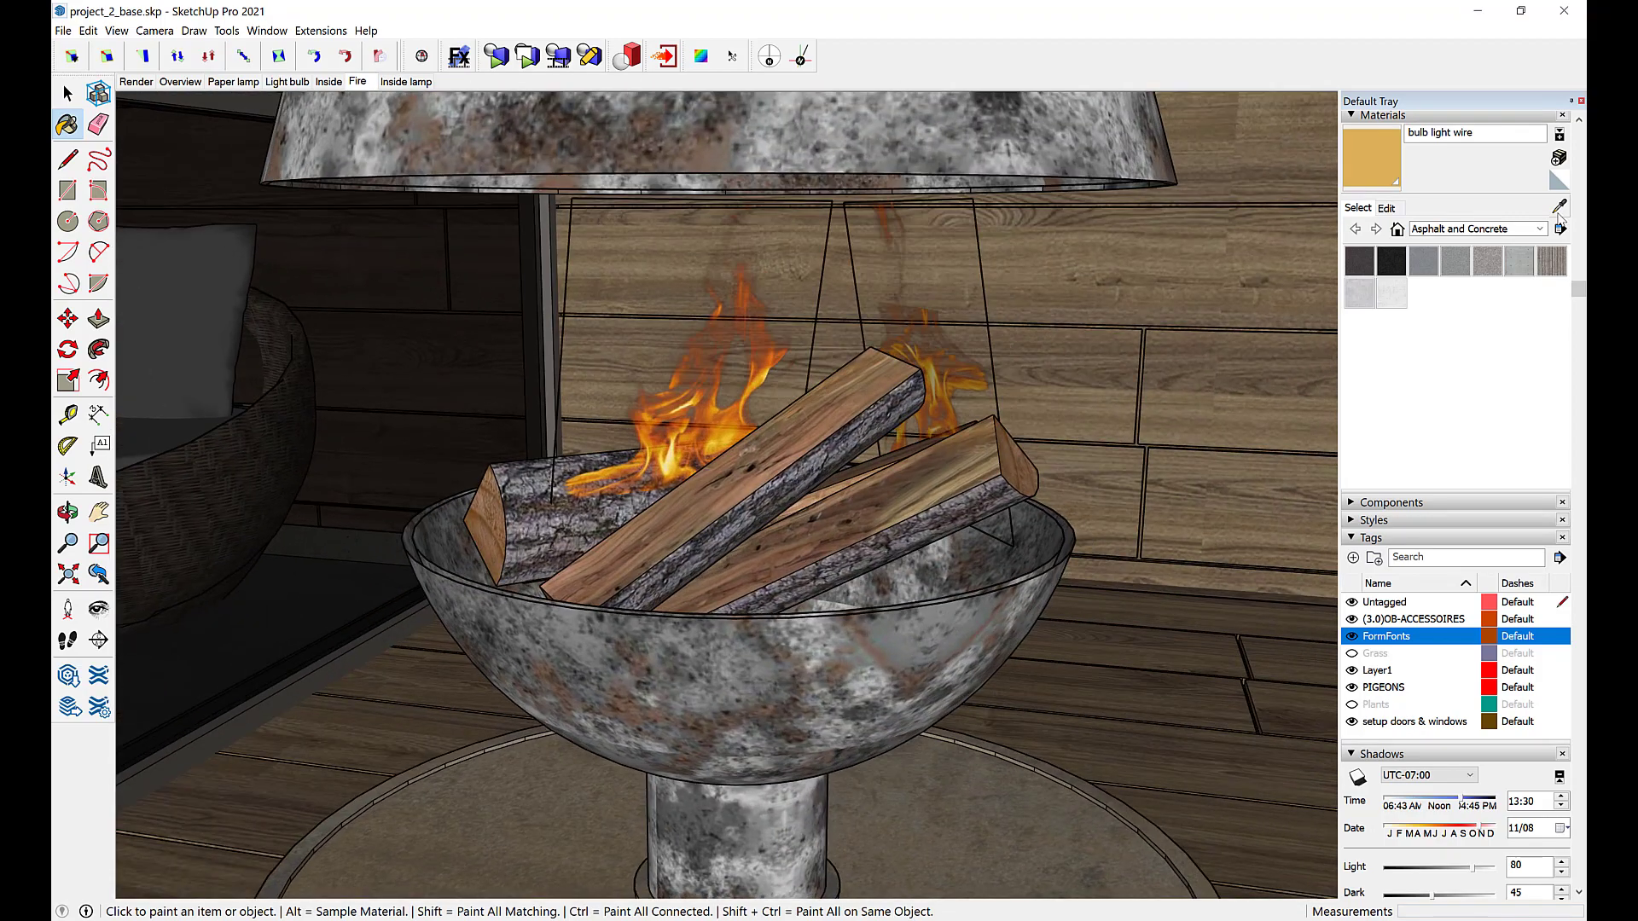
alt+click(724, 401)
click(406, 82)
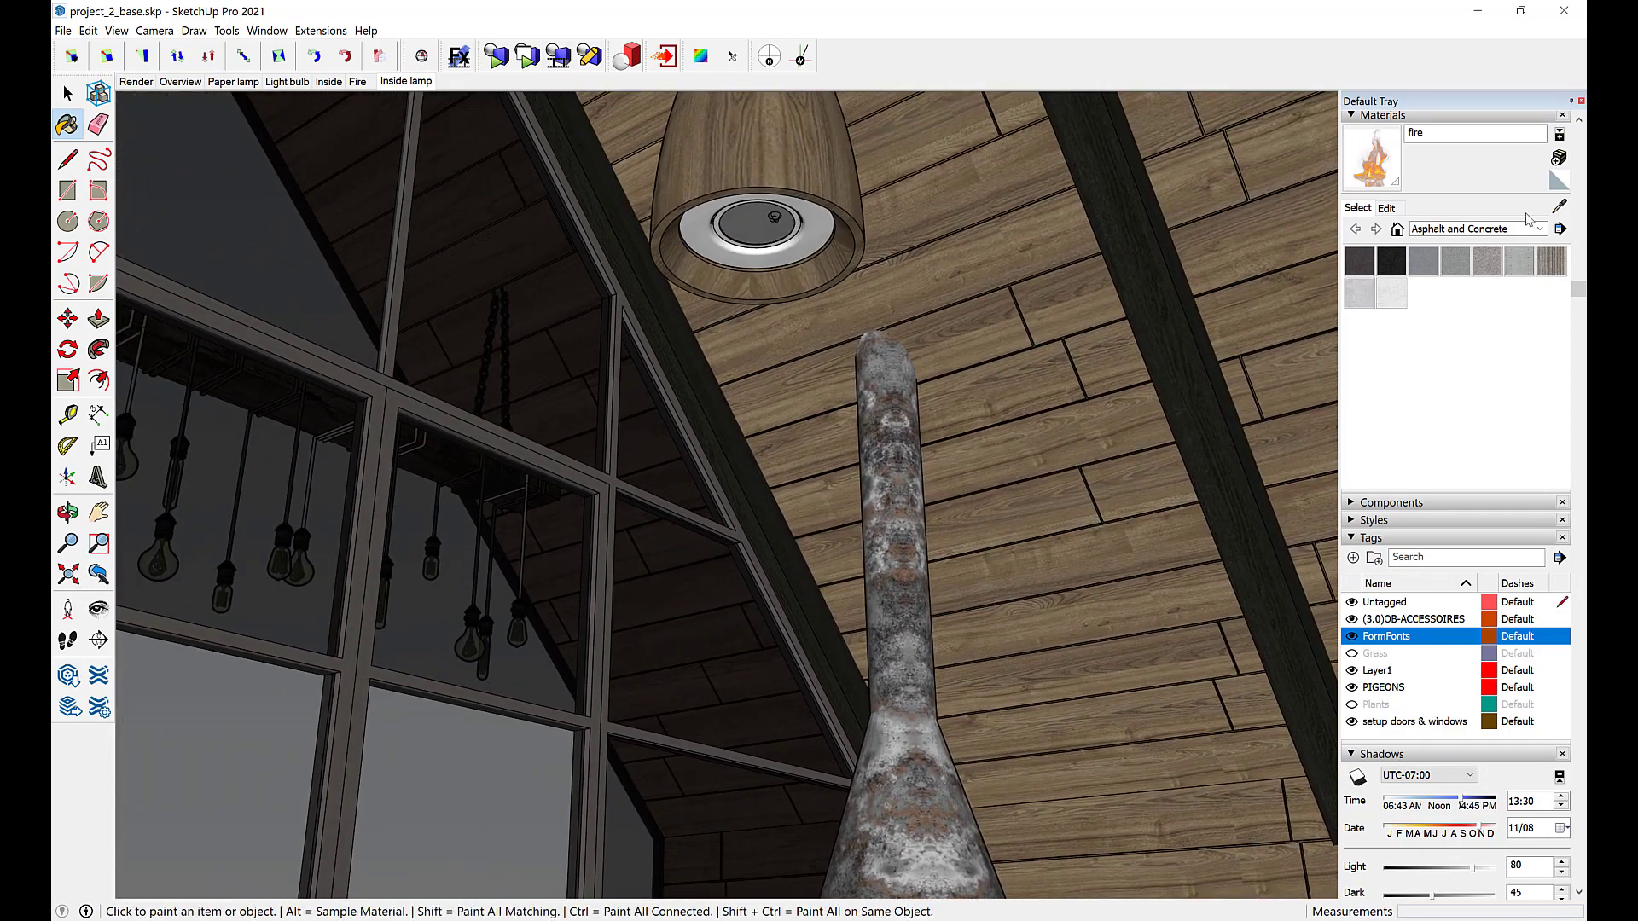
key(alt)
alt+click(750, 222)
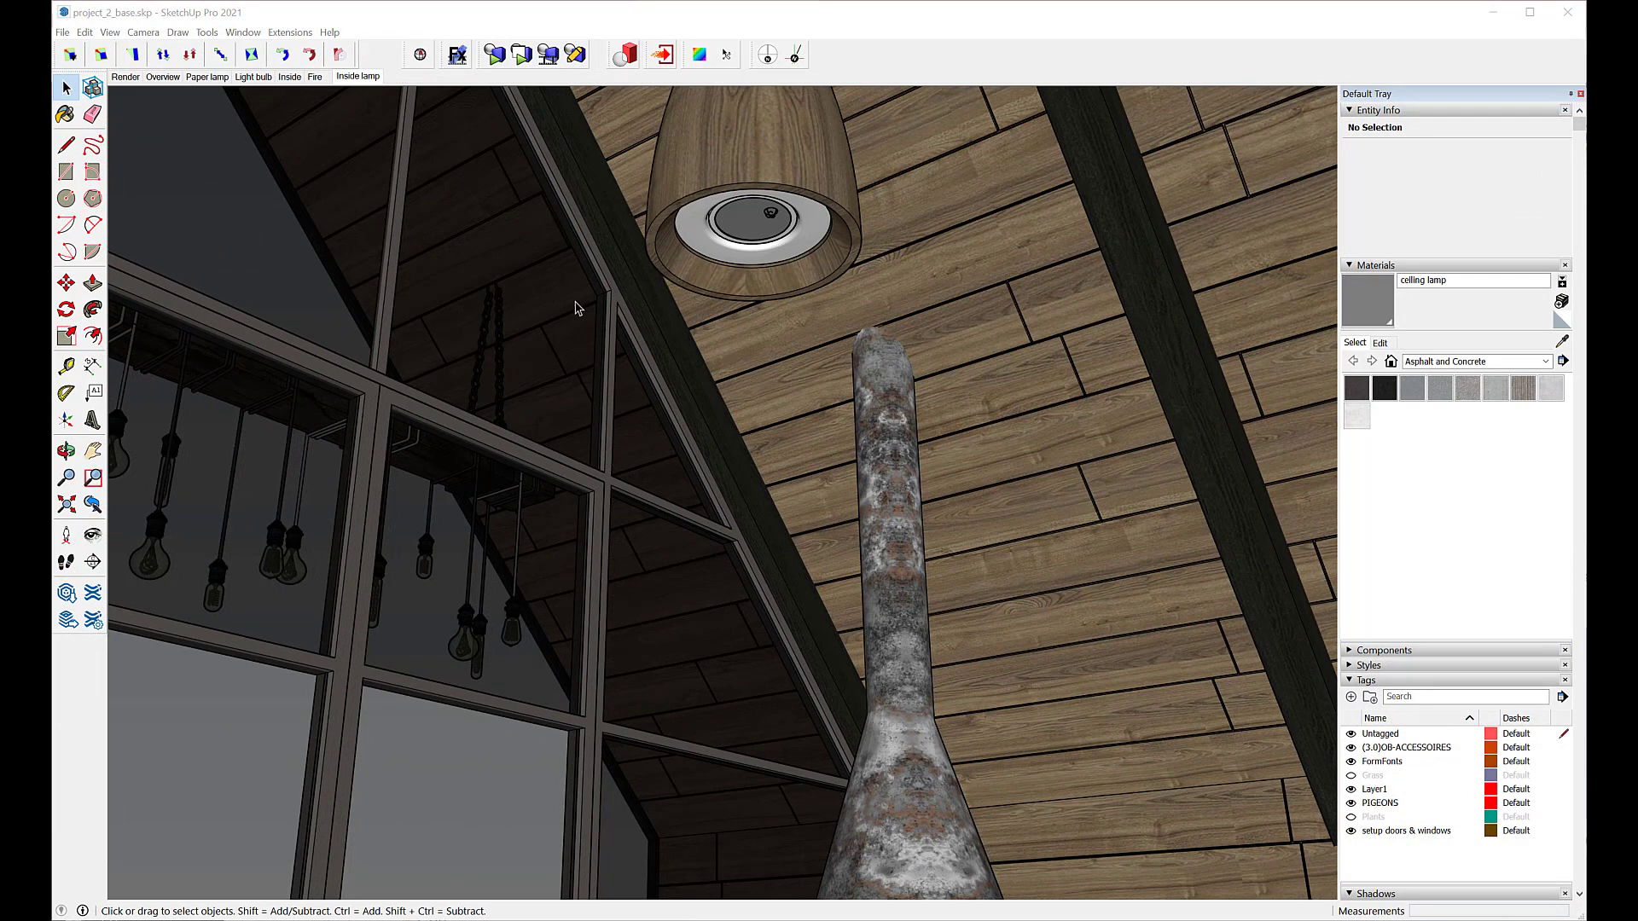
- Add a render material named Fire above Realistic, matched to SketchUp materials whose name includes "fire"
click(573, 55)
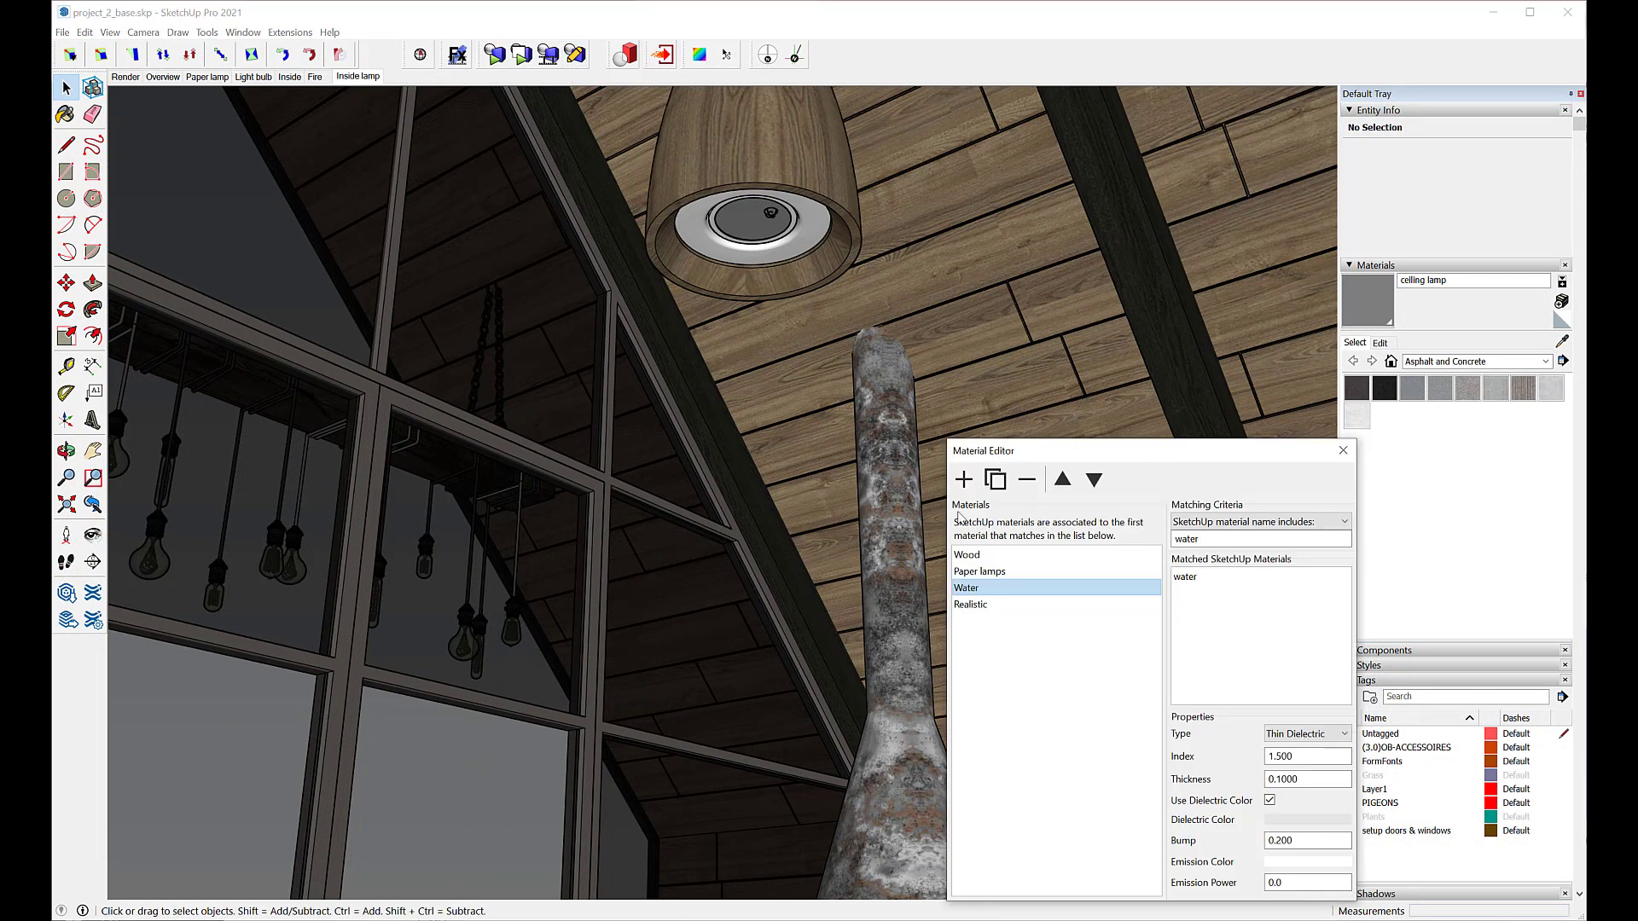
click(965, 481)
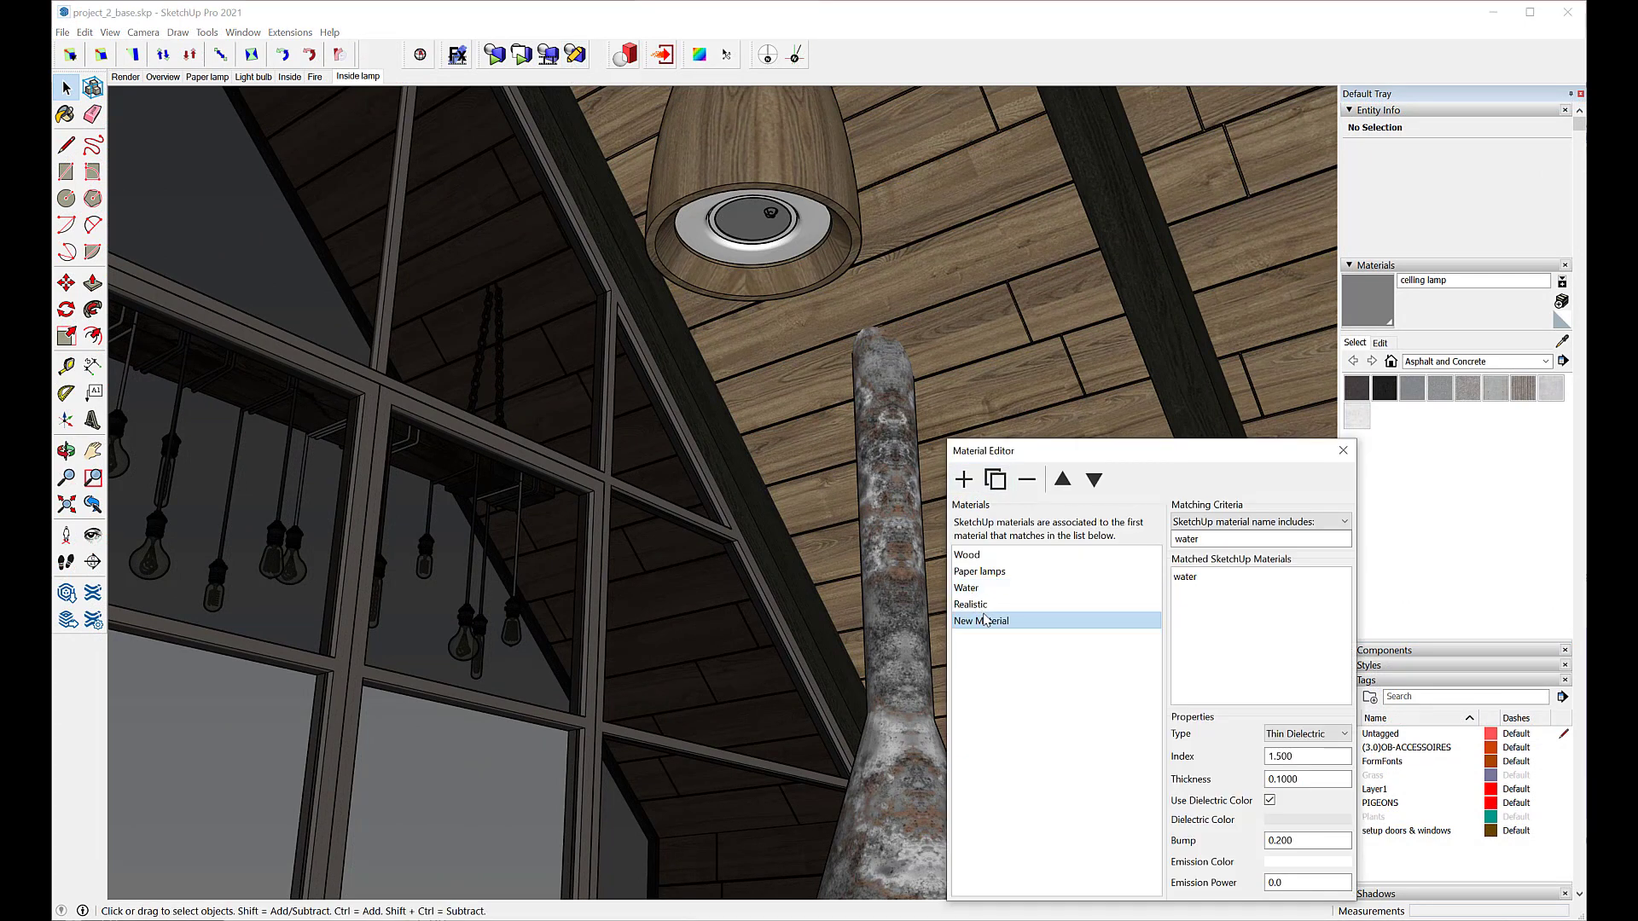
text(Fire)
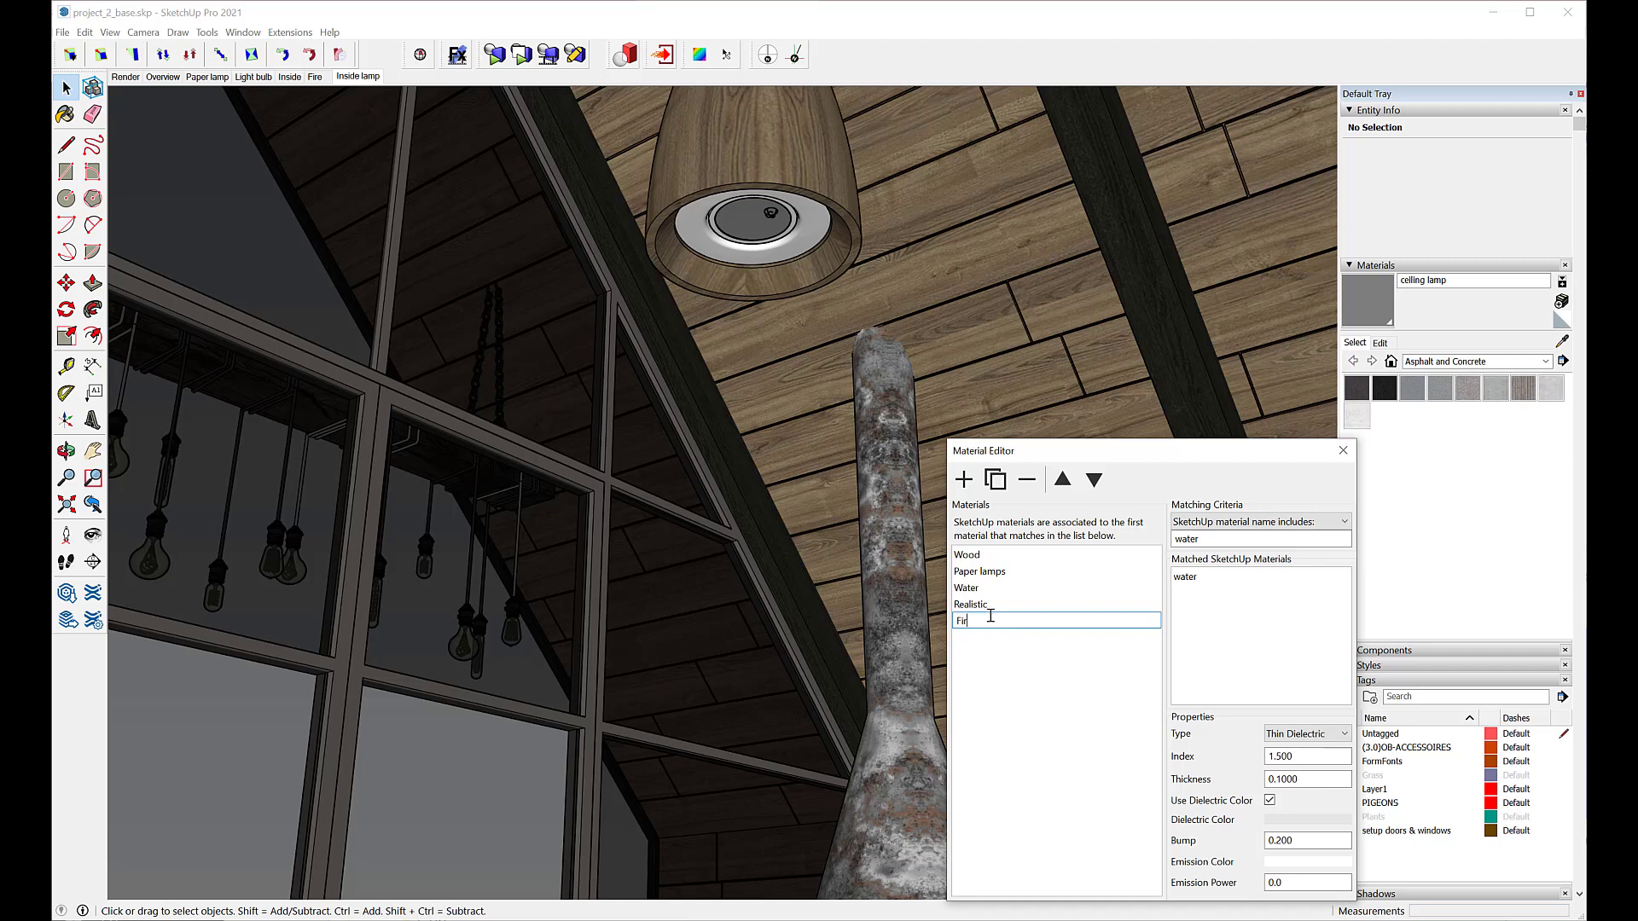
key(Return)
double_click(1201, 538)
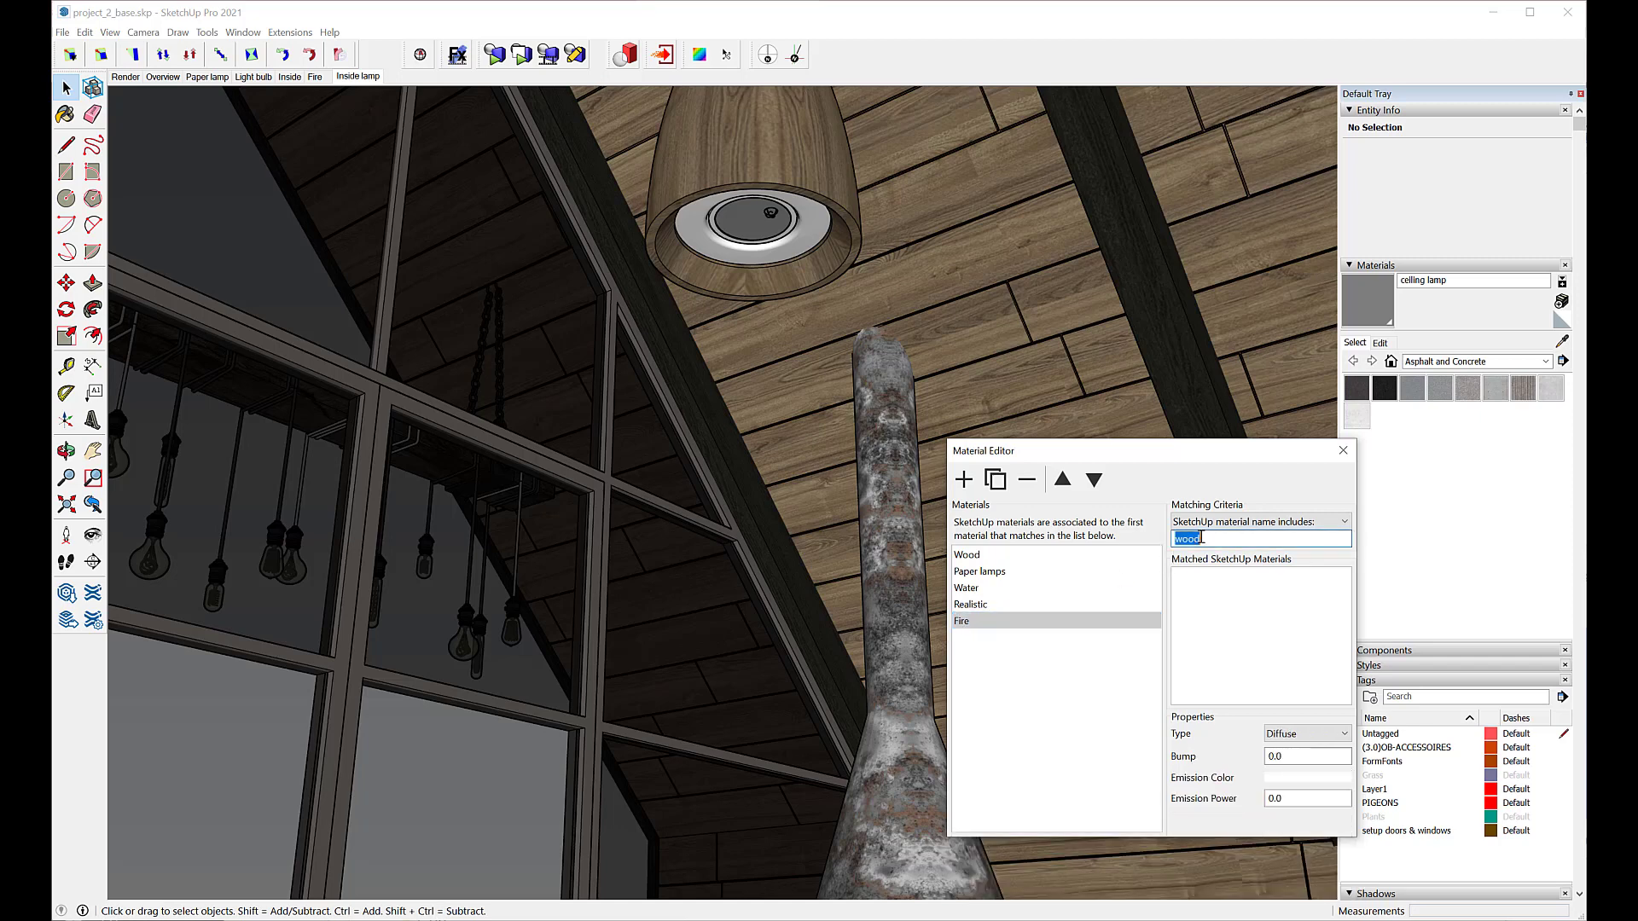
text(fire)
key(Return)
click(1062, 479)
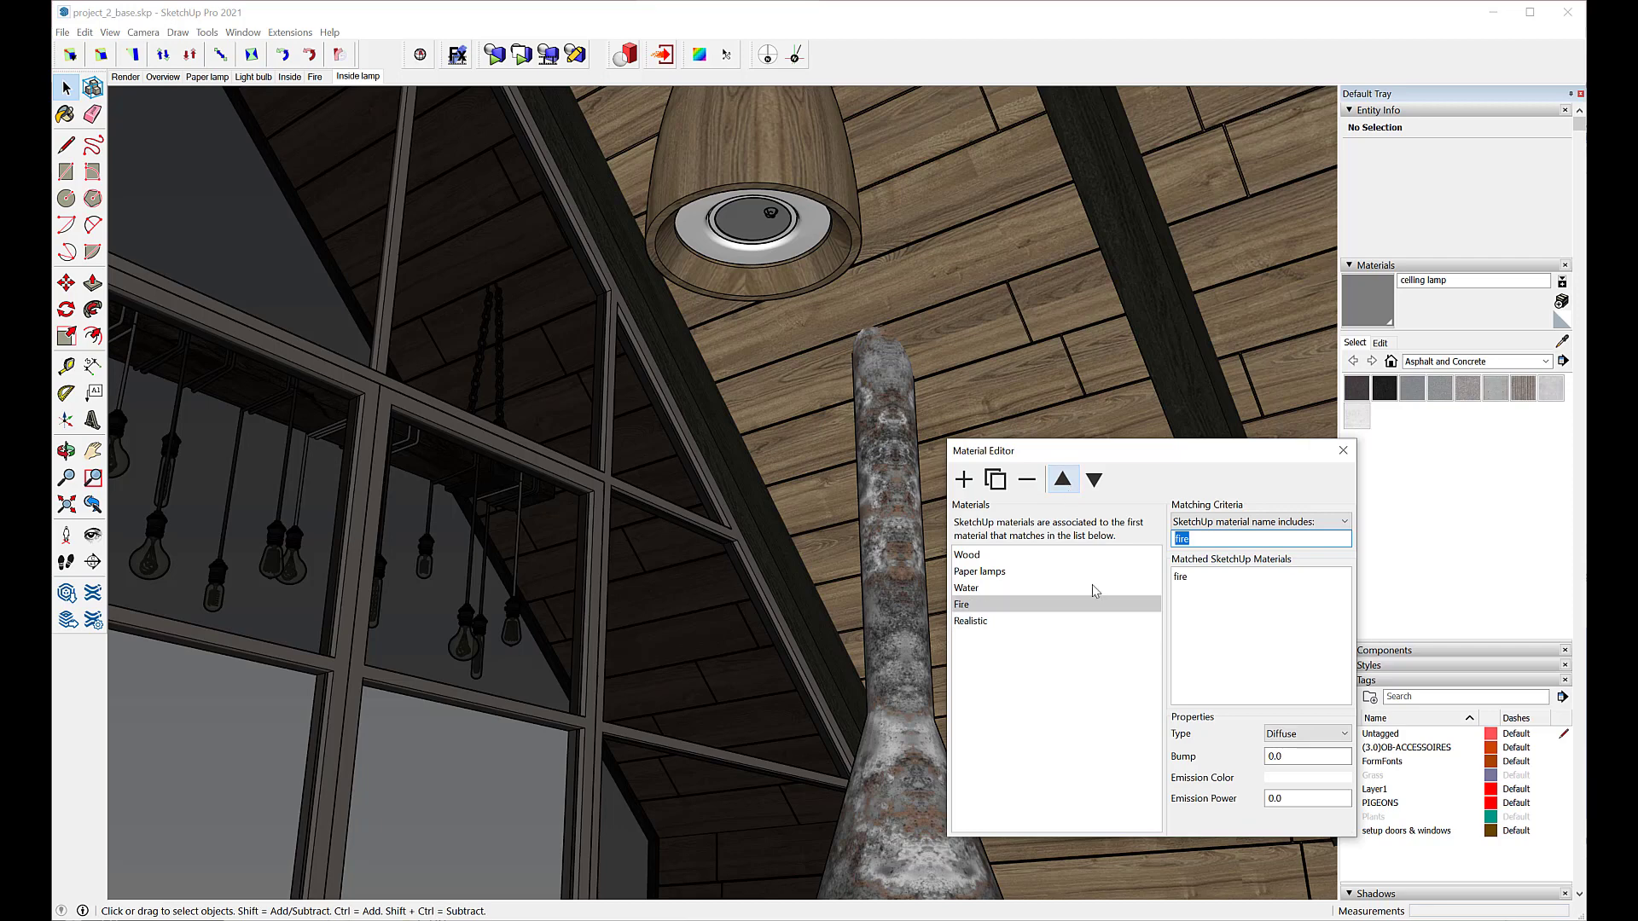
- Set the Fire material's emission power to 250
click(1268, 798)
text(25)
key(Return)
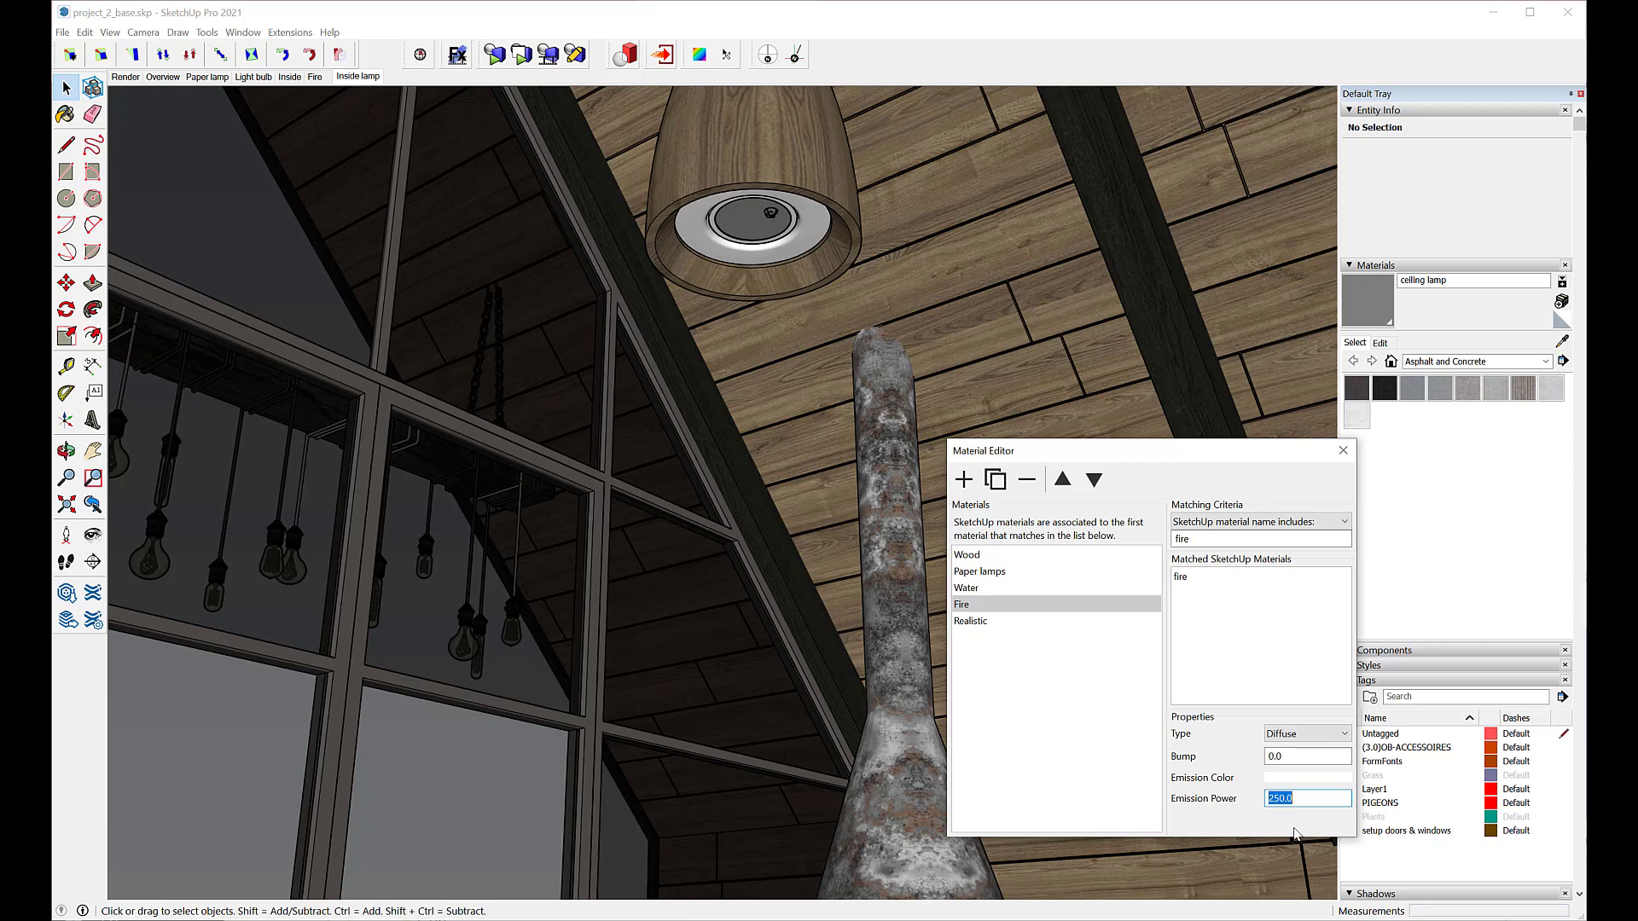
- Add a render material named Lamp above Realistic, matched to SketchUp materials whose name includes "ceiling lamp"
click(963, 480)
double_click(973, 638)
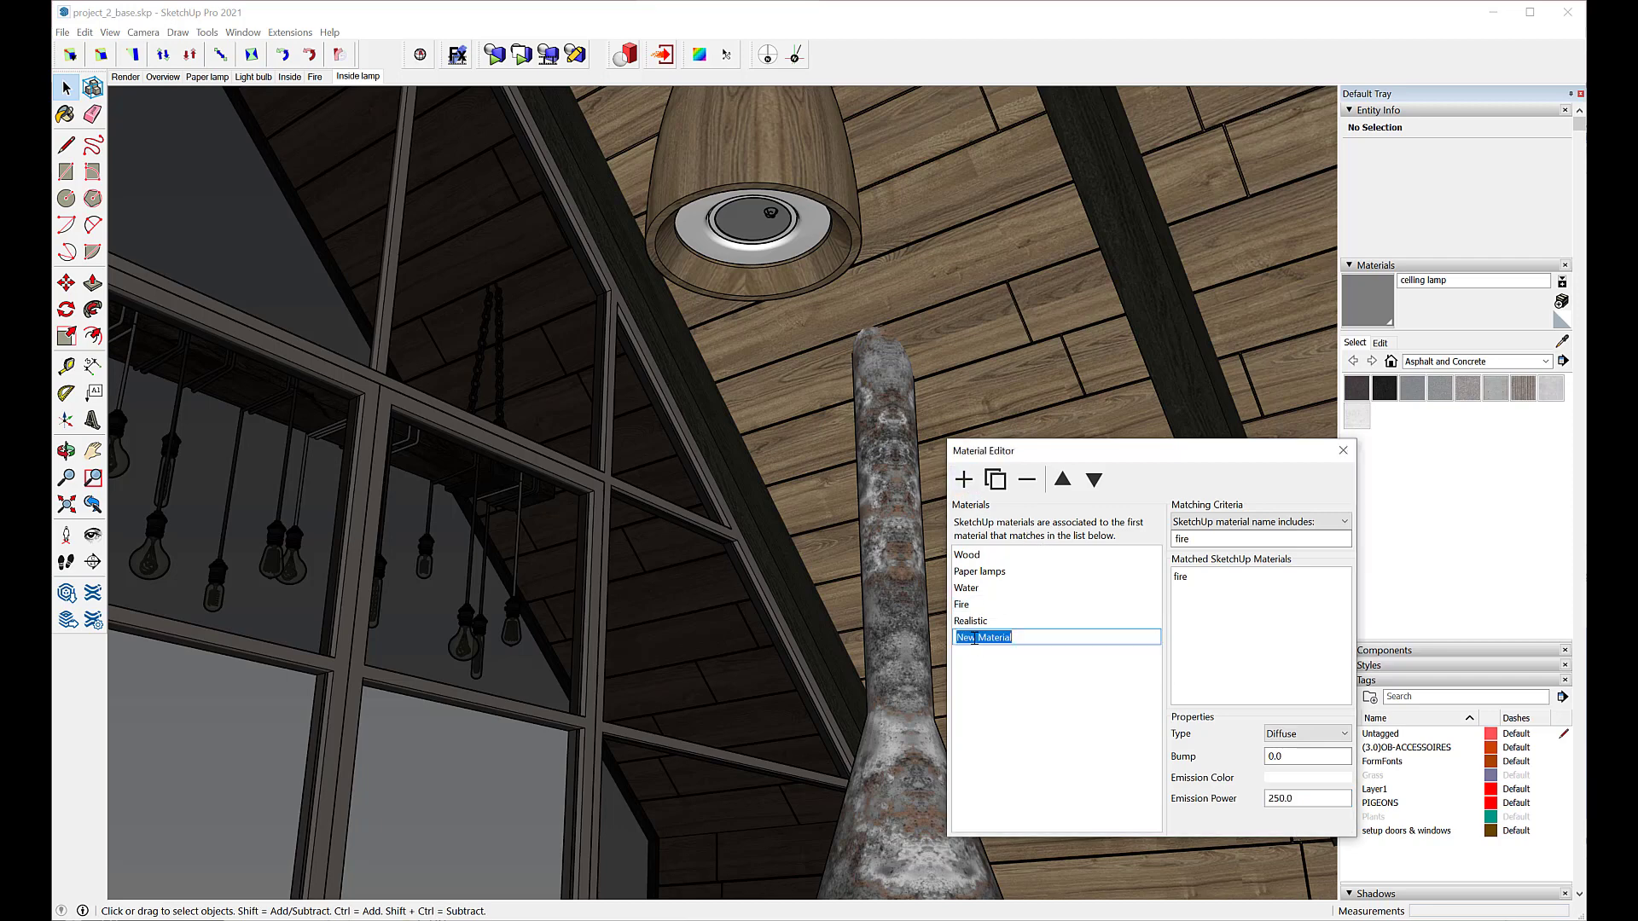
text(Lamp)
key(Return)
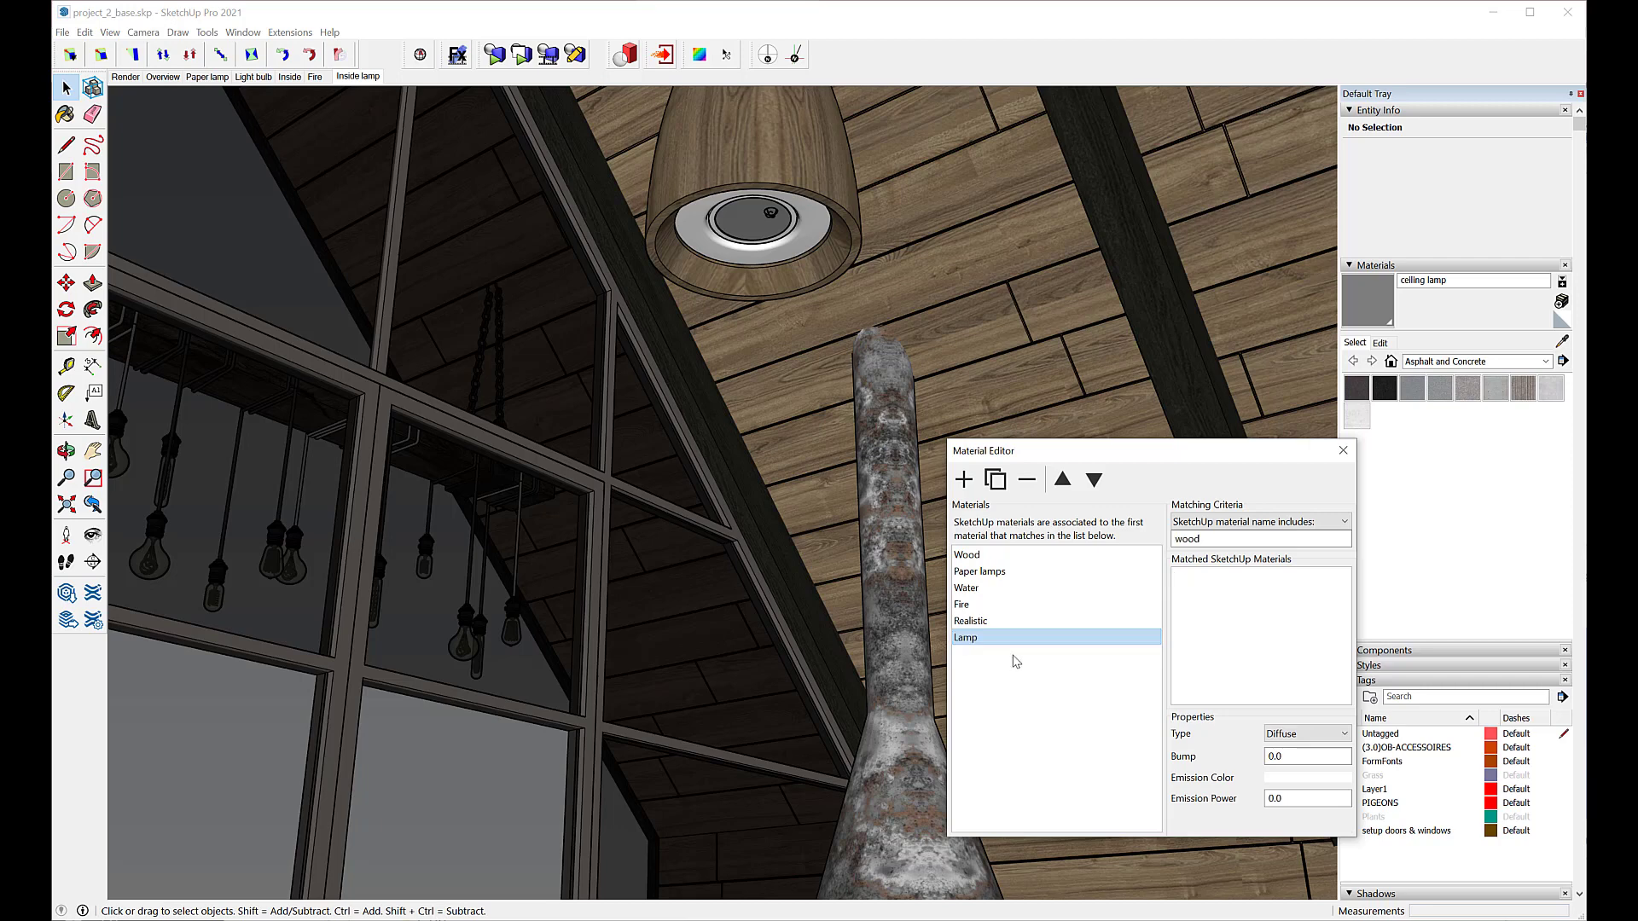
click(1062, 480)
double_click(1190, 540)
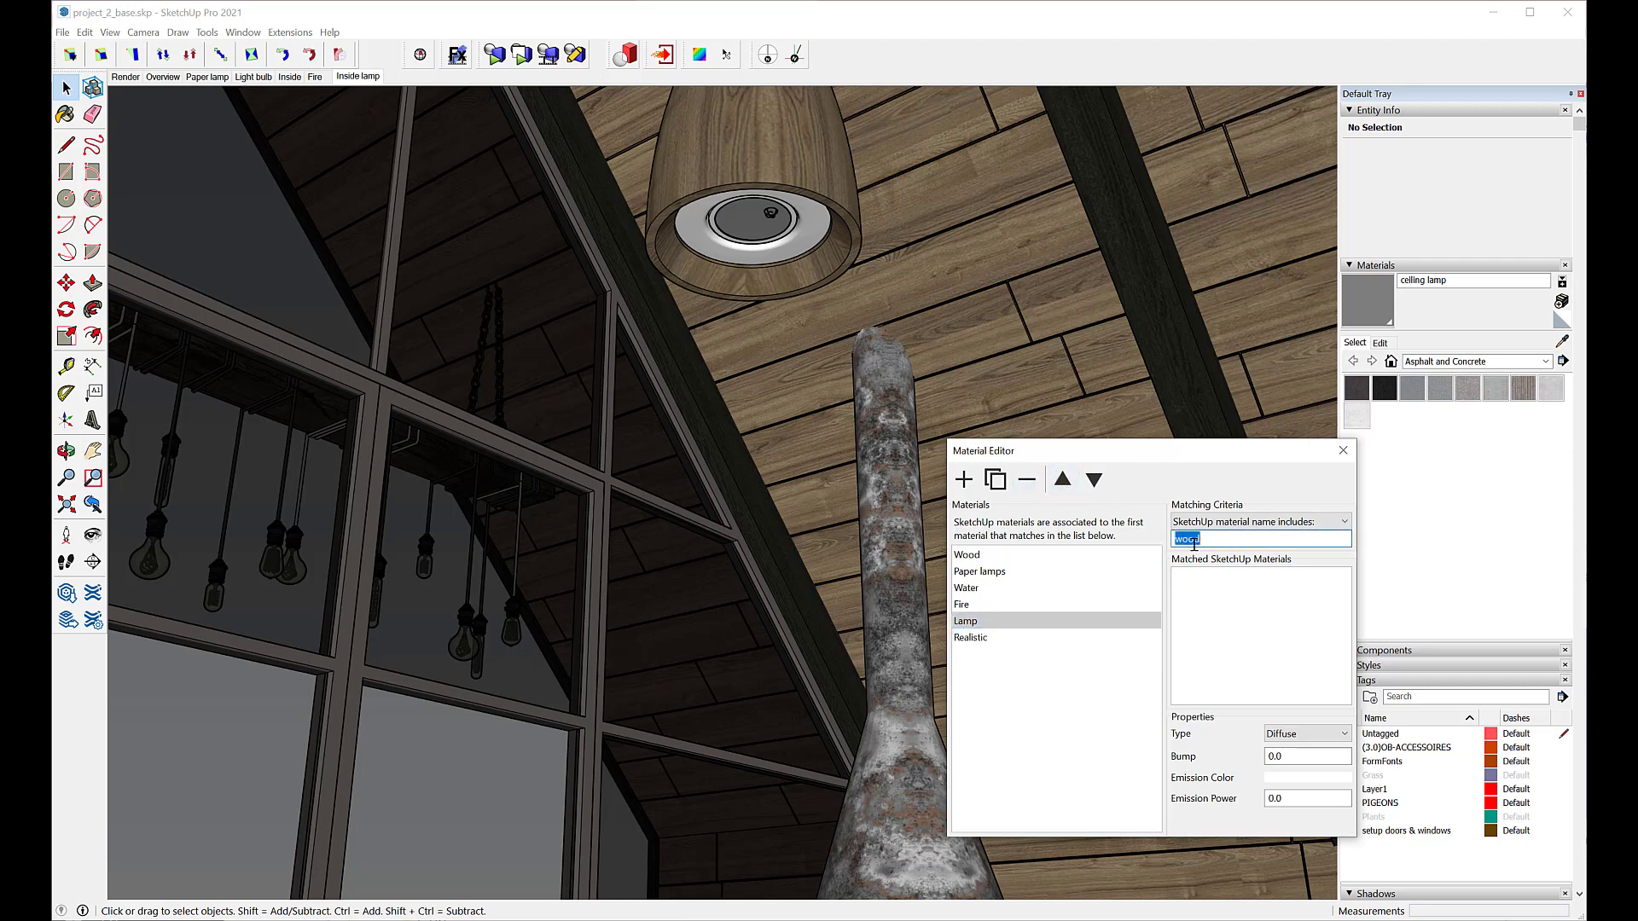
text(ceiling lamp)
key(Return)
- Set the Lamp material's emission power to 1000
click(1270, 799)
text(10)
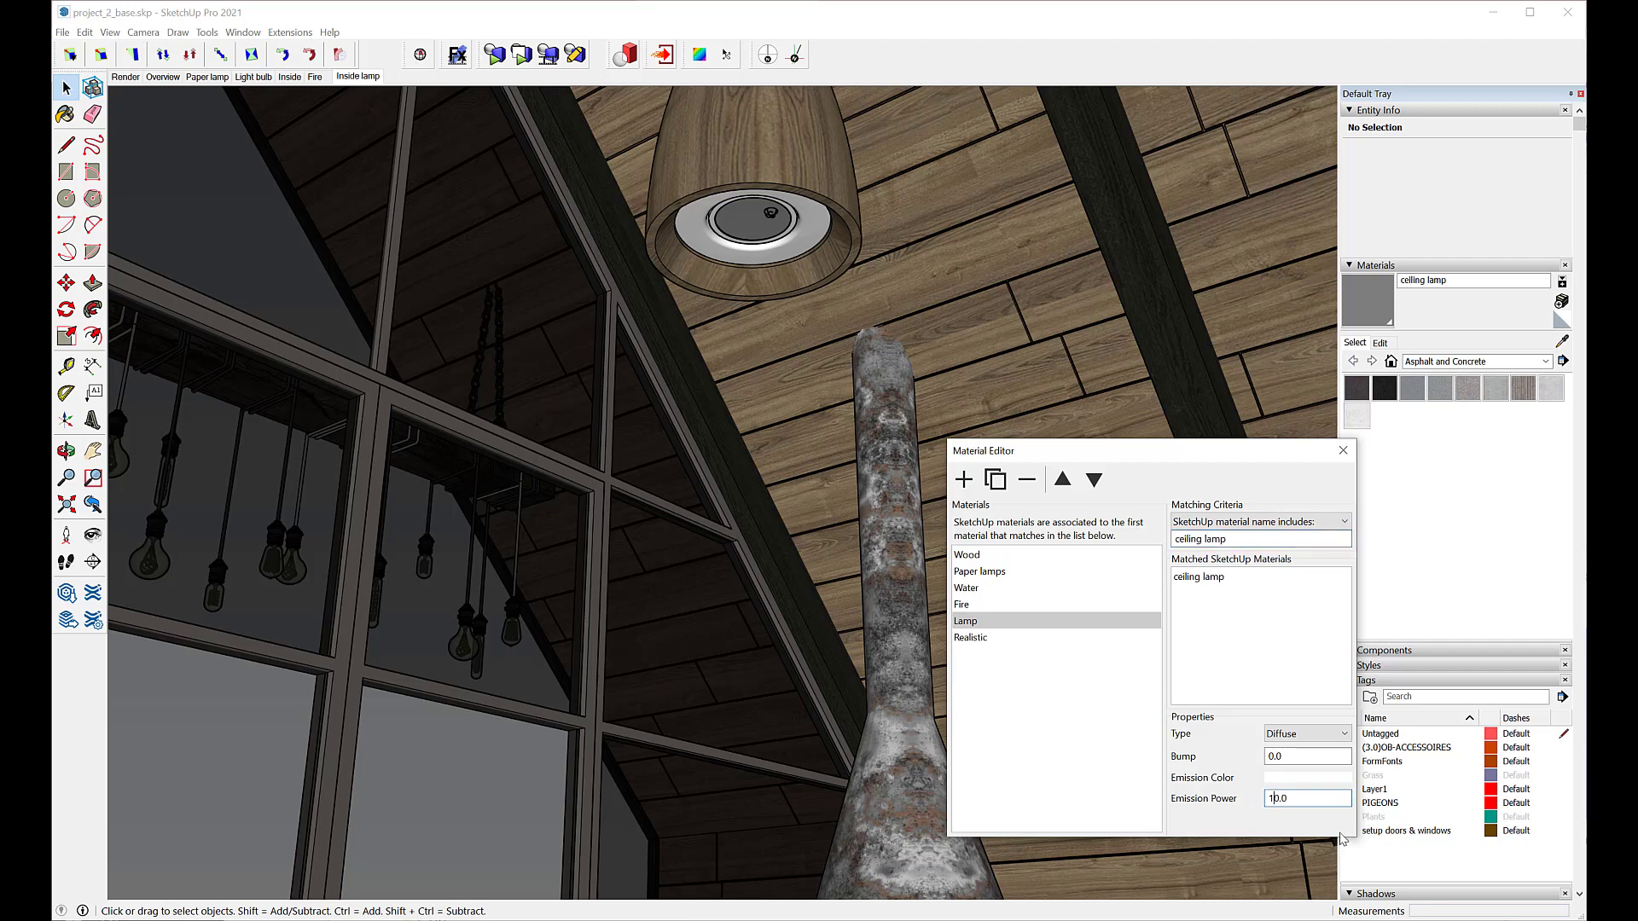
text(00)
key(Return)
- Set the Lamp material's emission color to a warm yellow-orange, ffcf75, with a saturation of 54
click(1305, 784)
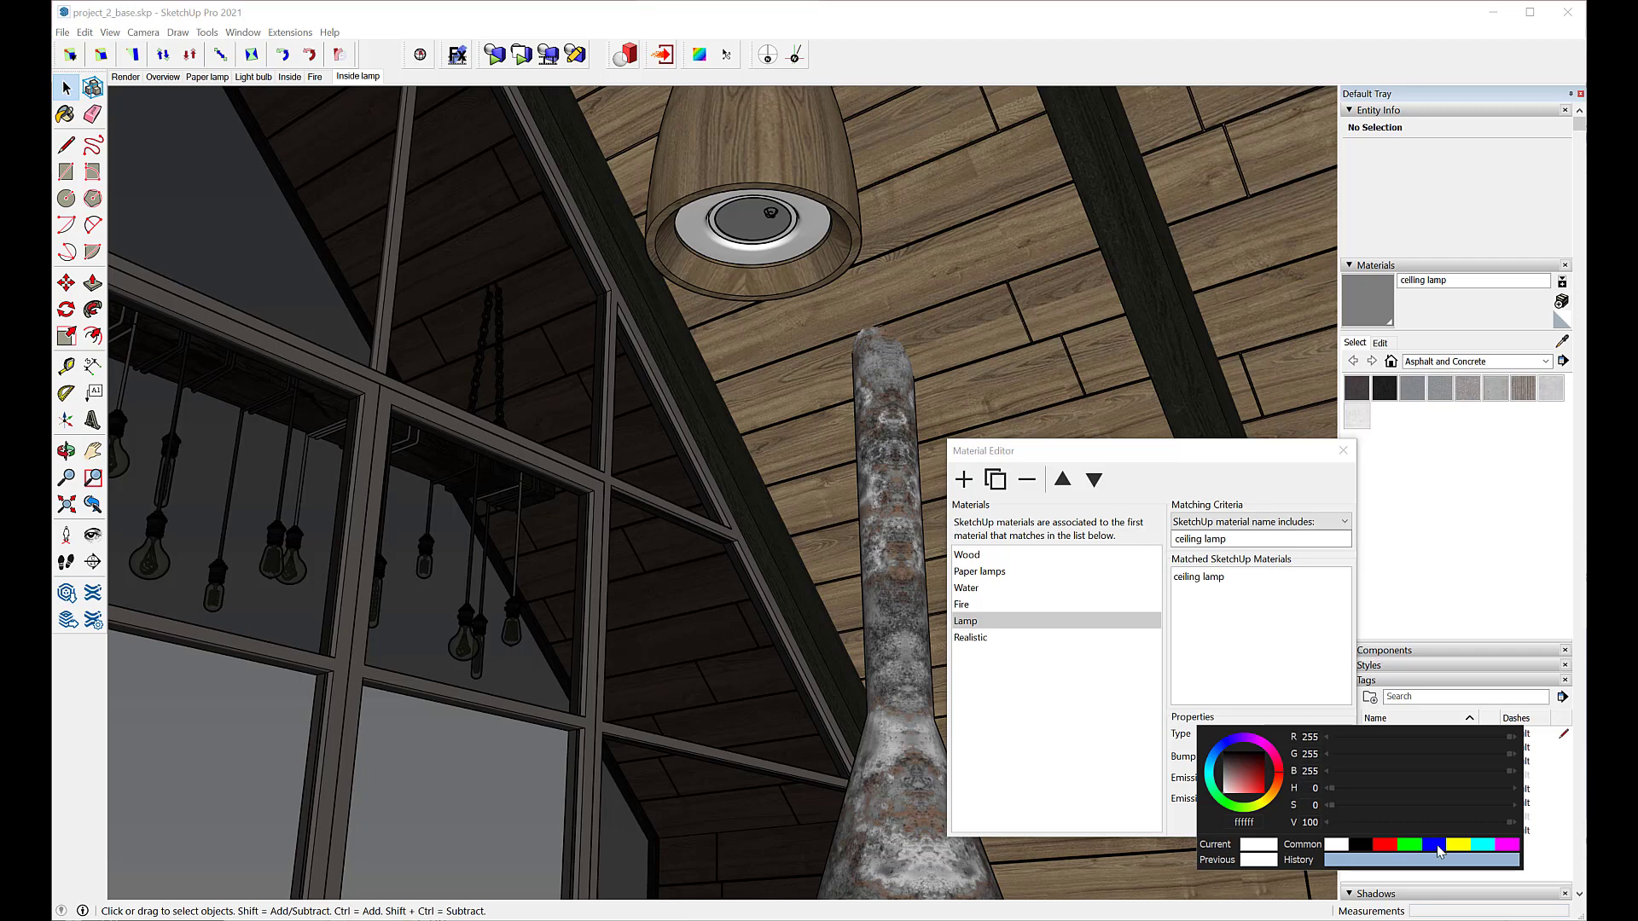
click(1458, 845)
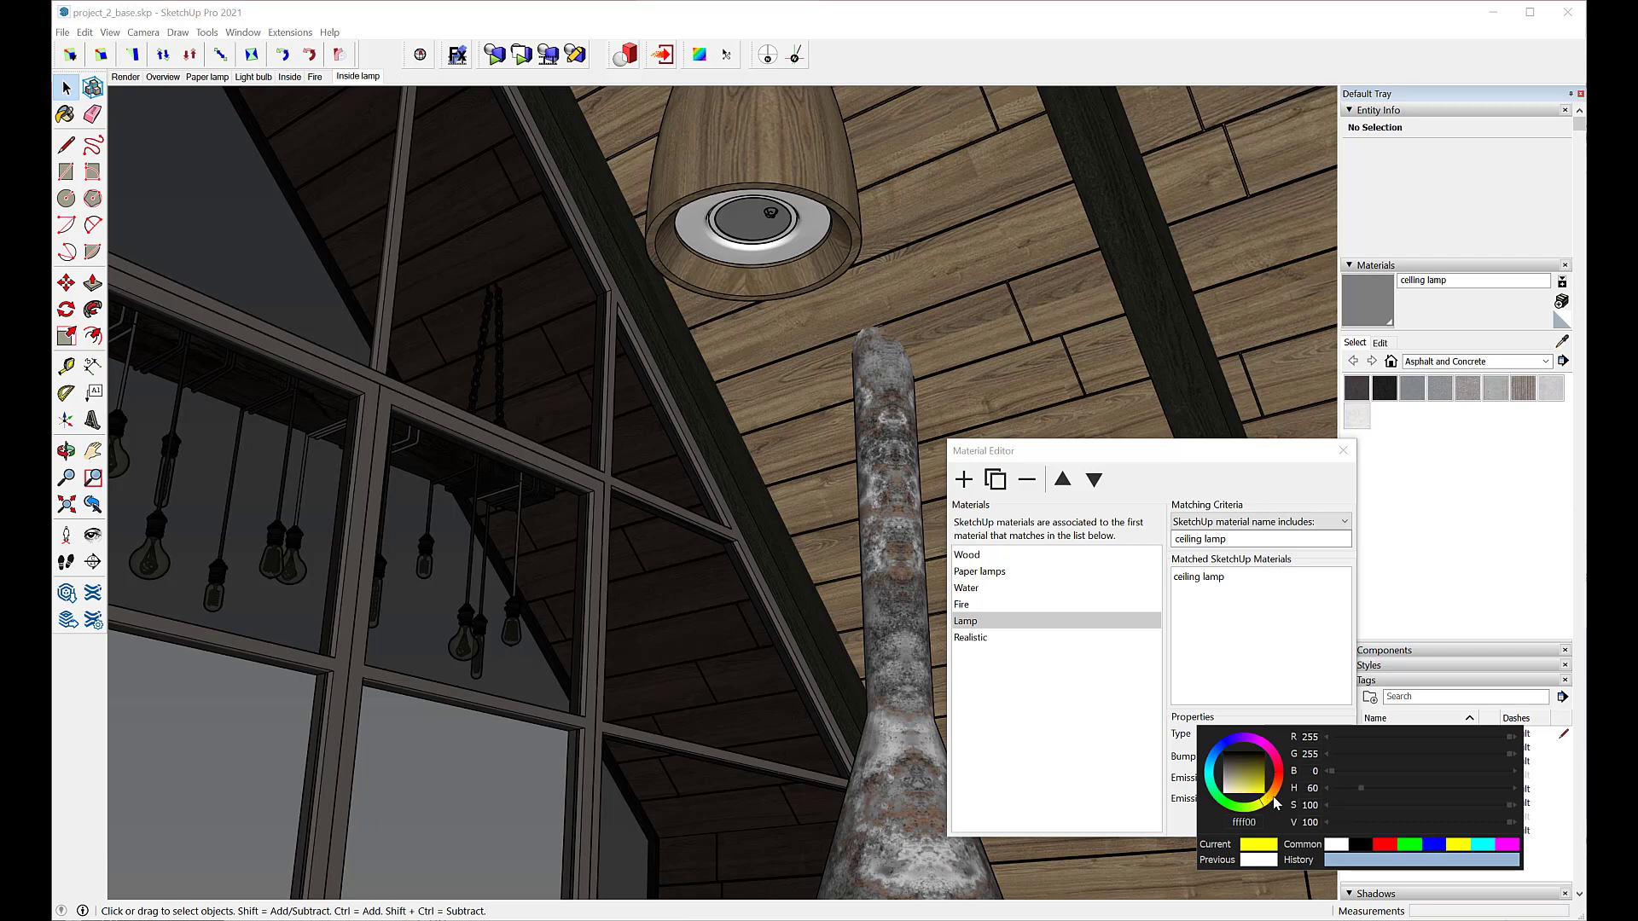
click(1275, 806)
drag(1389, 806, 1426, 805)
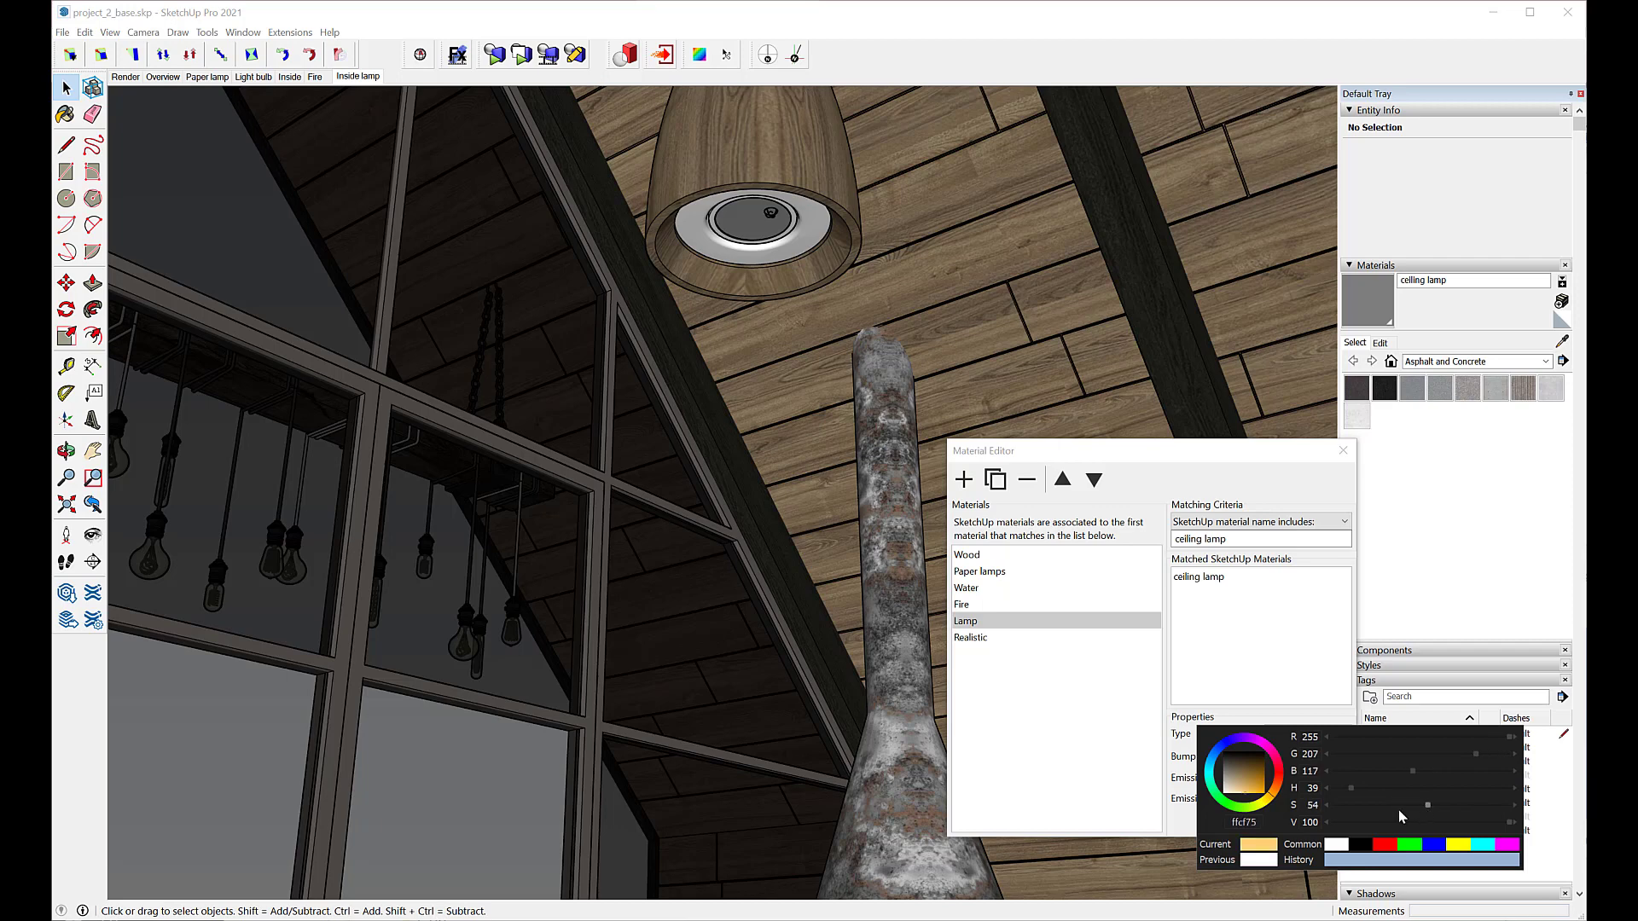
- Add a render material named Light bulb above Realistic, matched to SketchUp materials whose name includes "bulb light"
click(1241, 688)
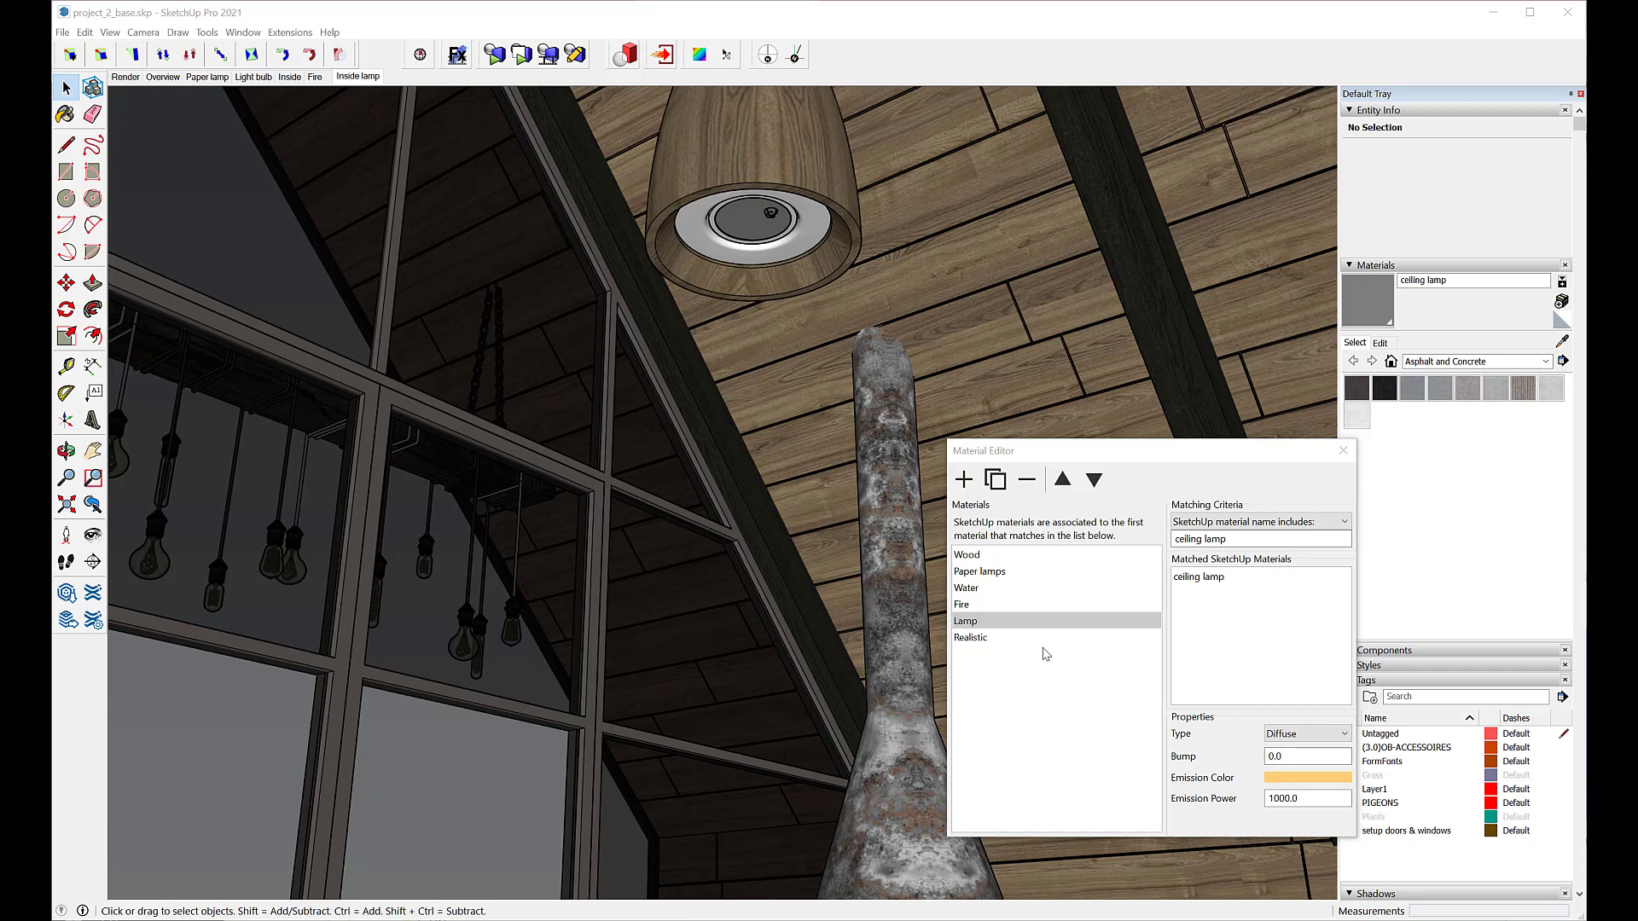
click(963, 480)
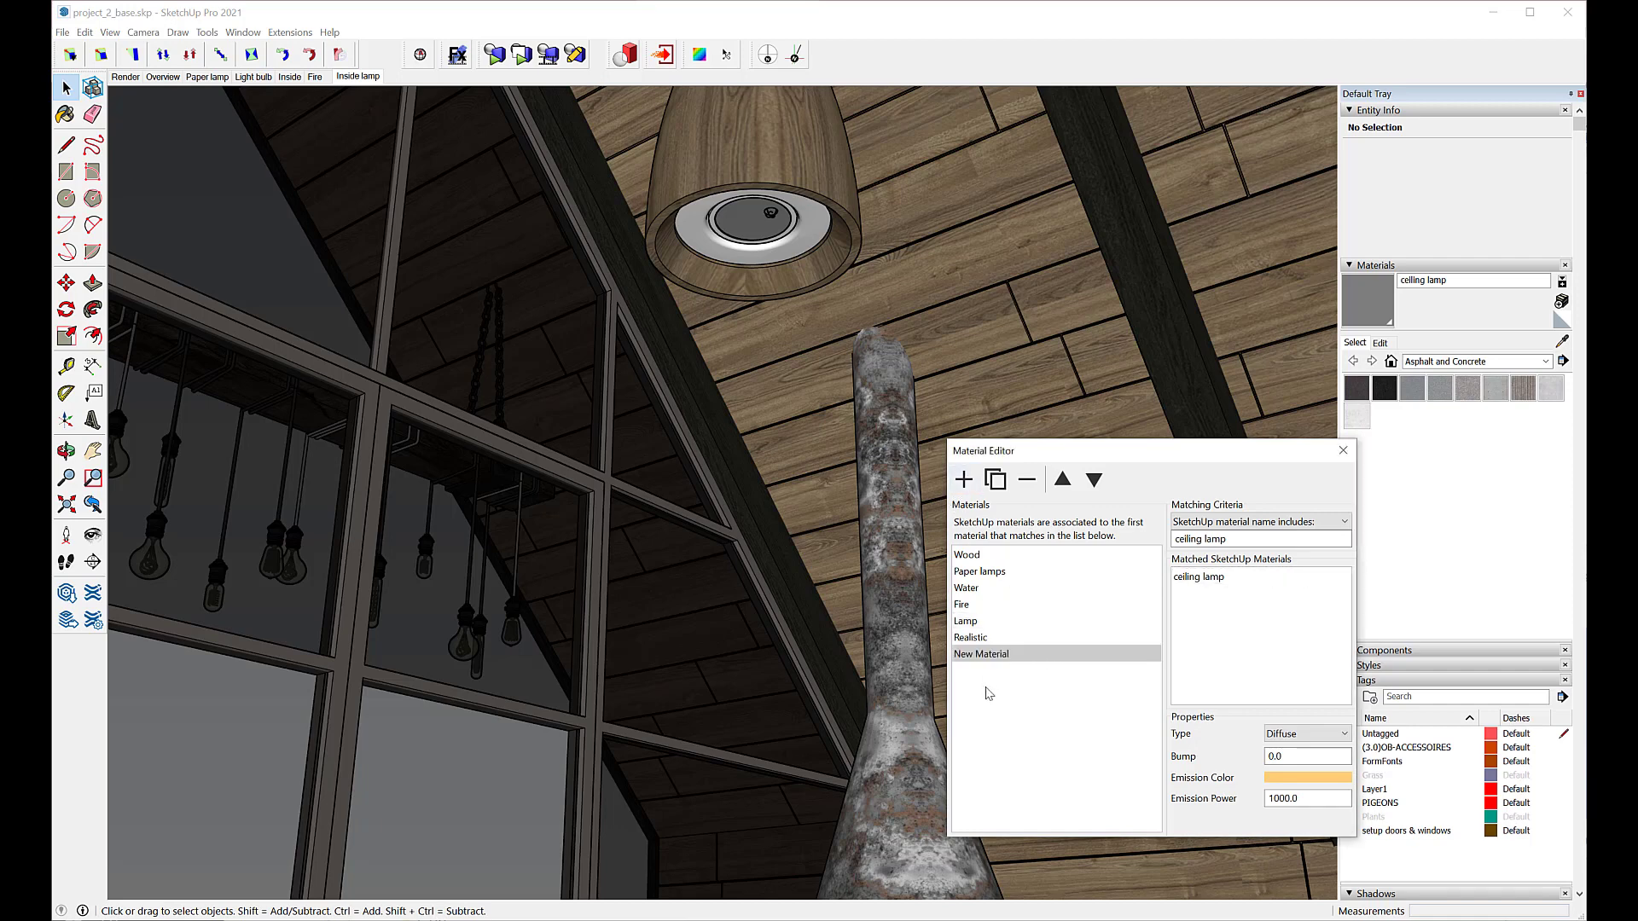
click(989, 654)
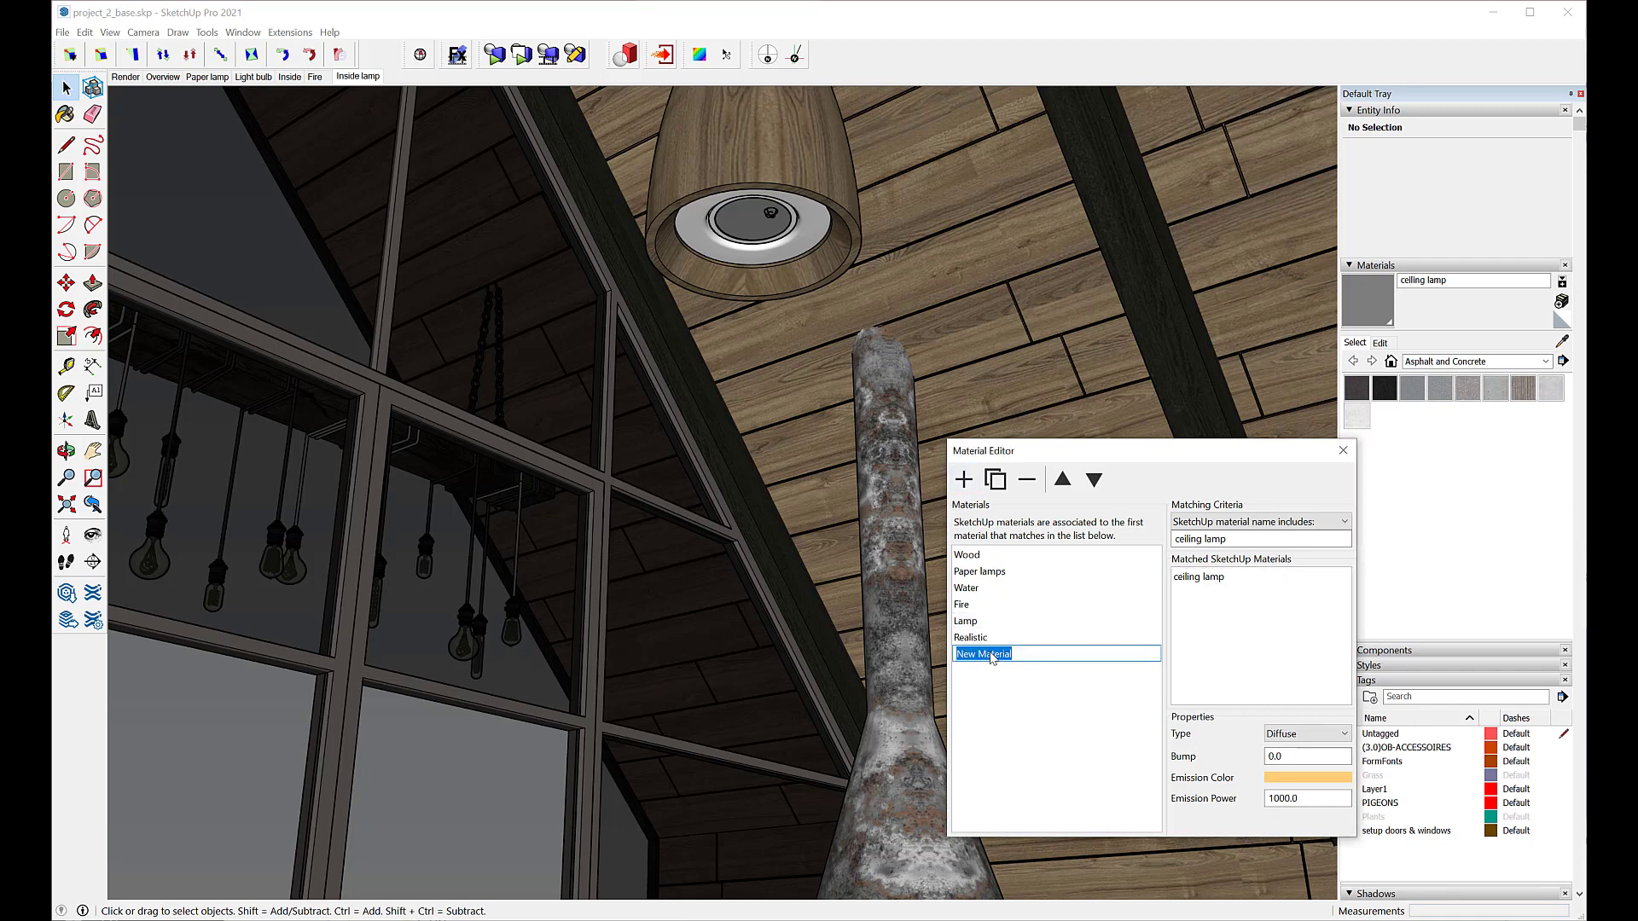
text(Light bulb)
key(Return)
double_click(1196, 538)
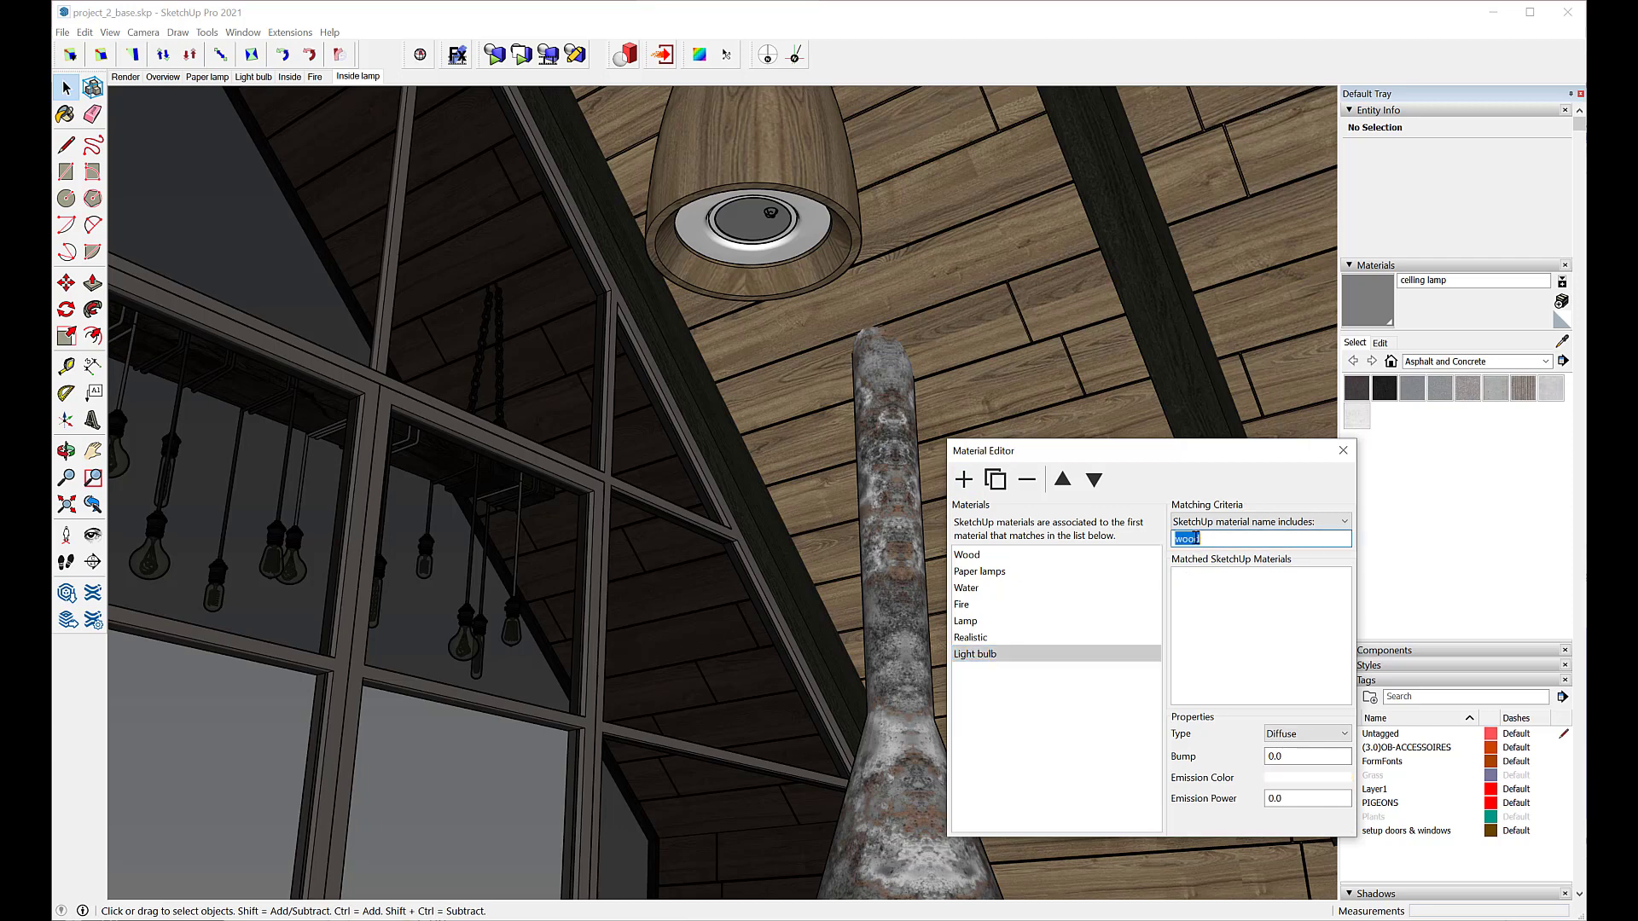
text(bulb light)
key(Return)
click(1063, 481)
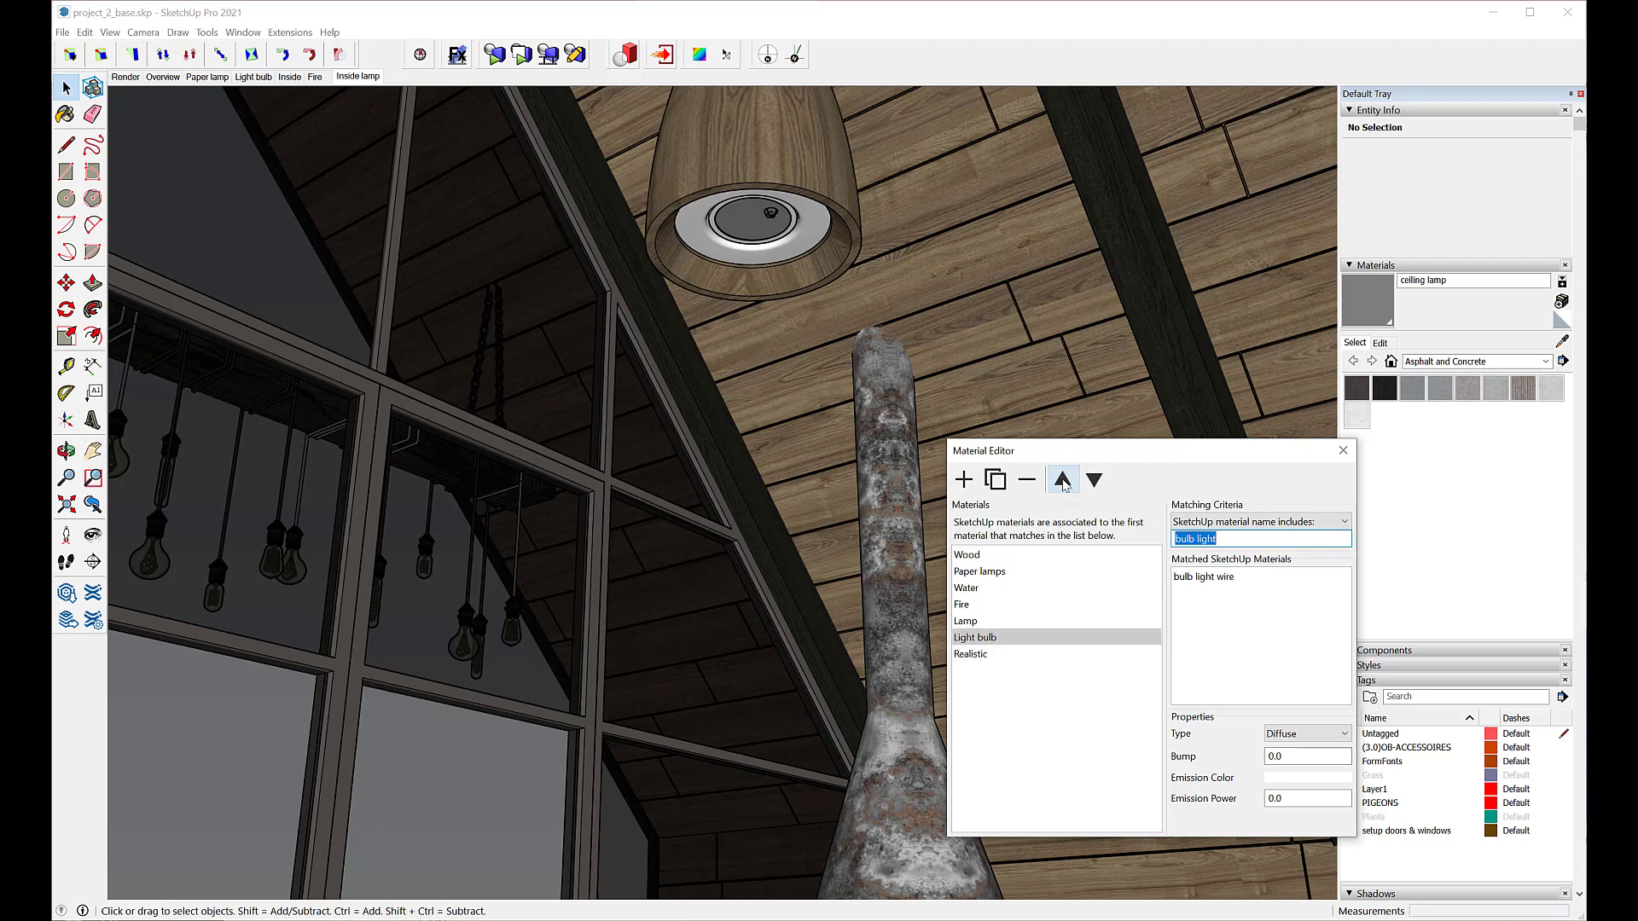
- Set the Light bulb material's emission power to 1000 and its emission color to the previously used warm yellow-orange, ffcf75
click(1269, 798)
text(100)
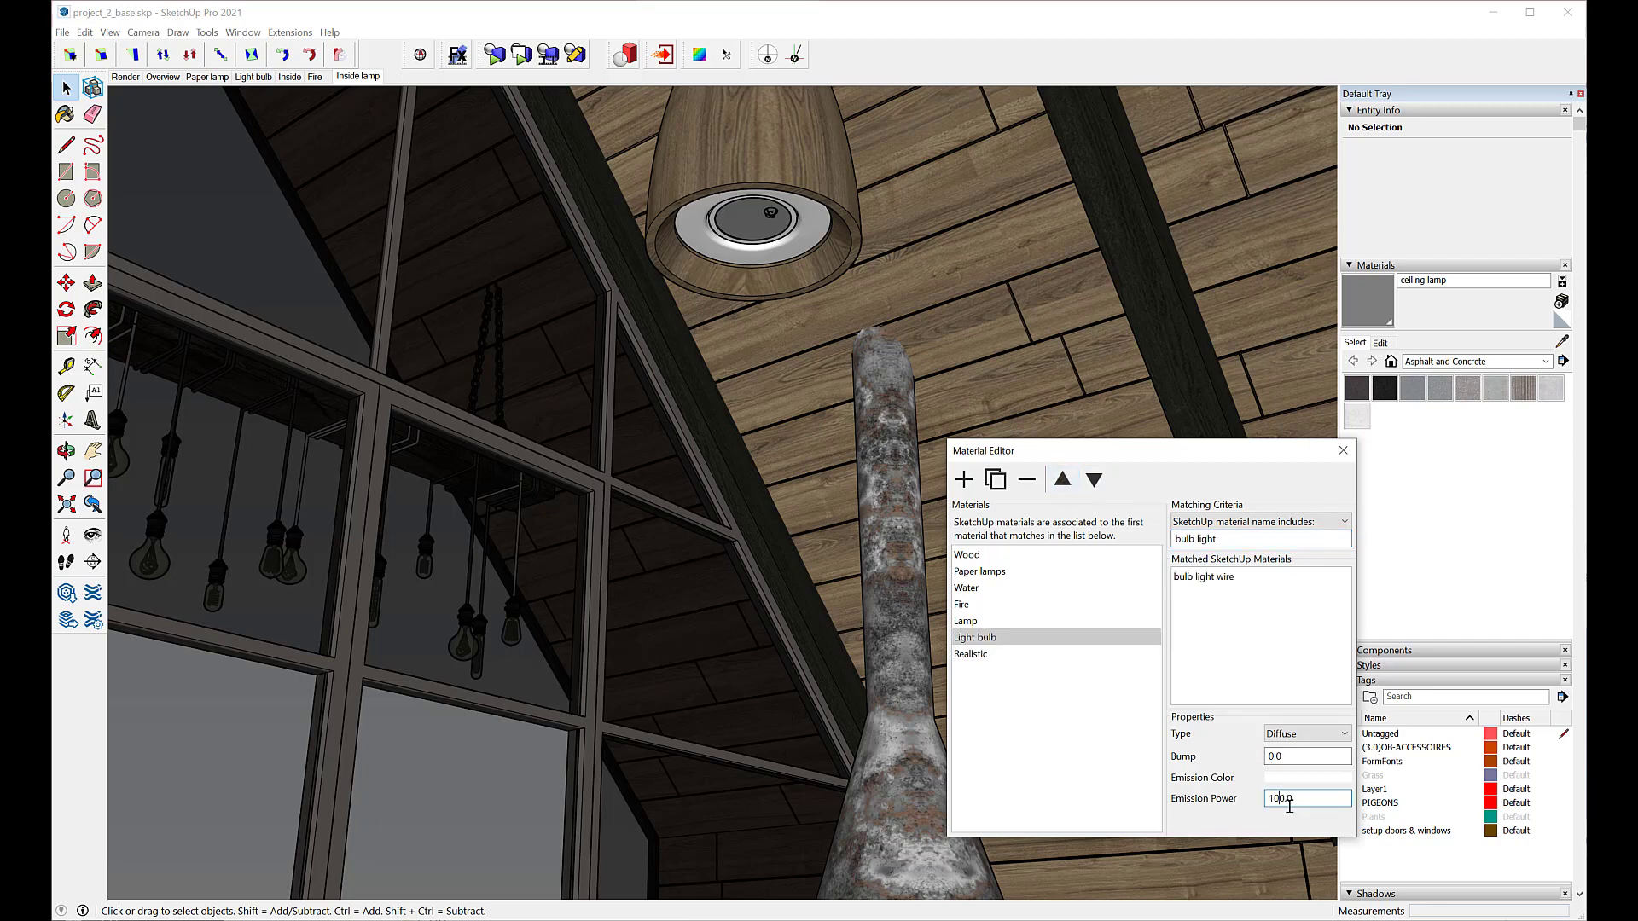
click(1283, 779)
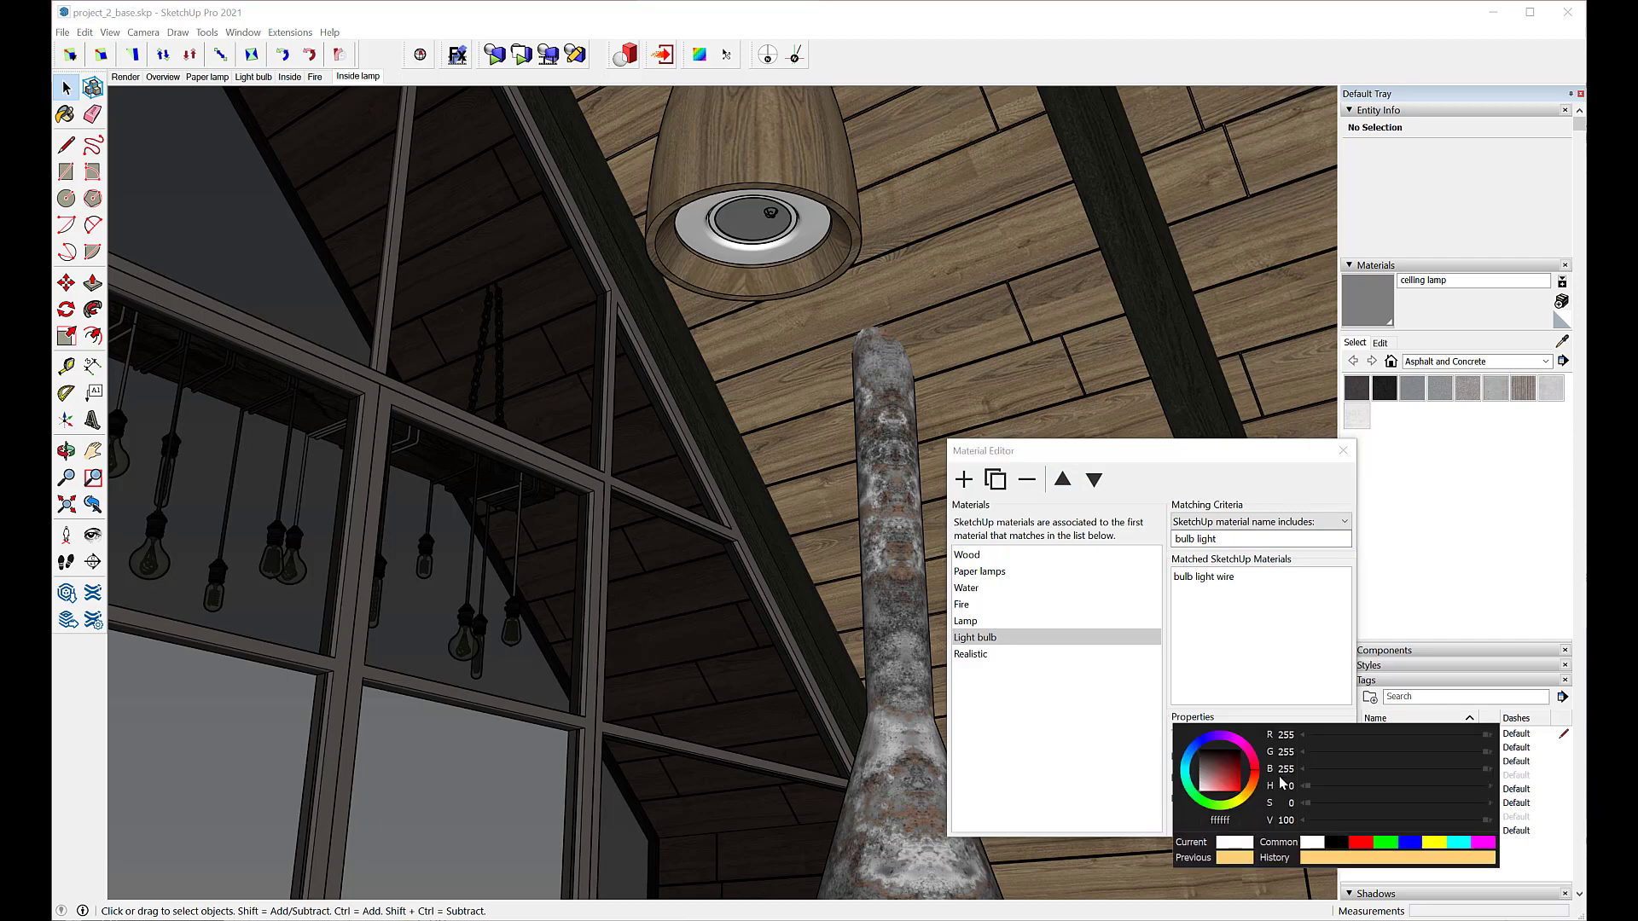
click(1237, 860)
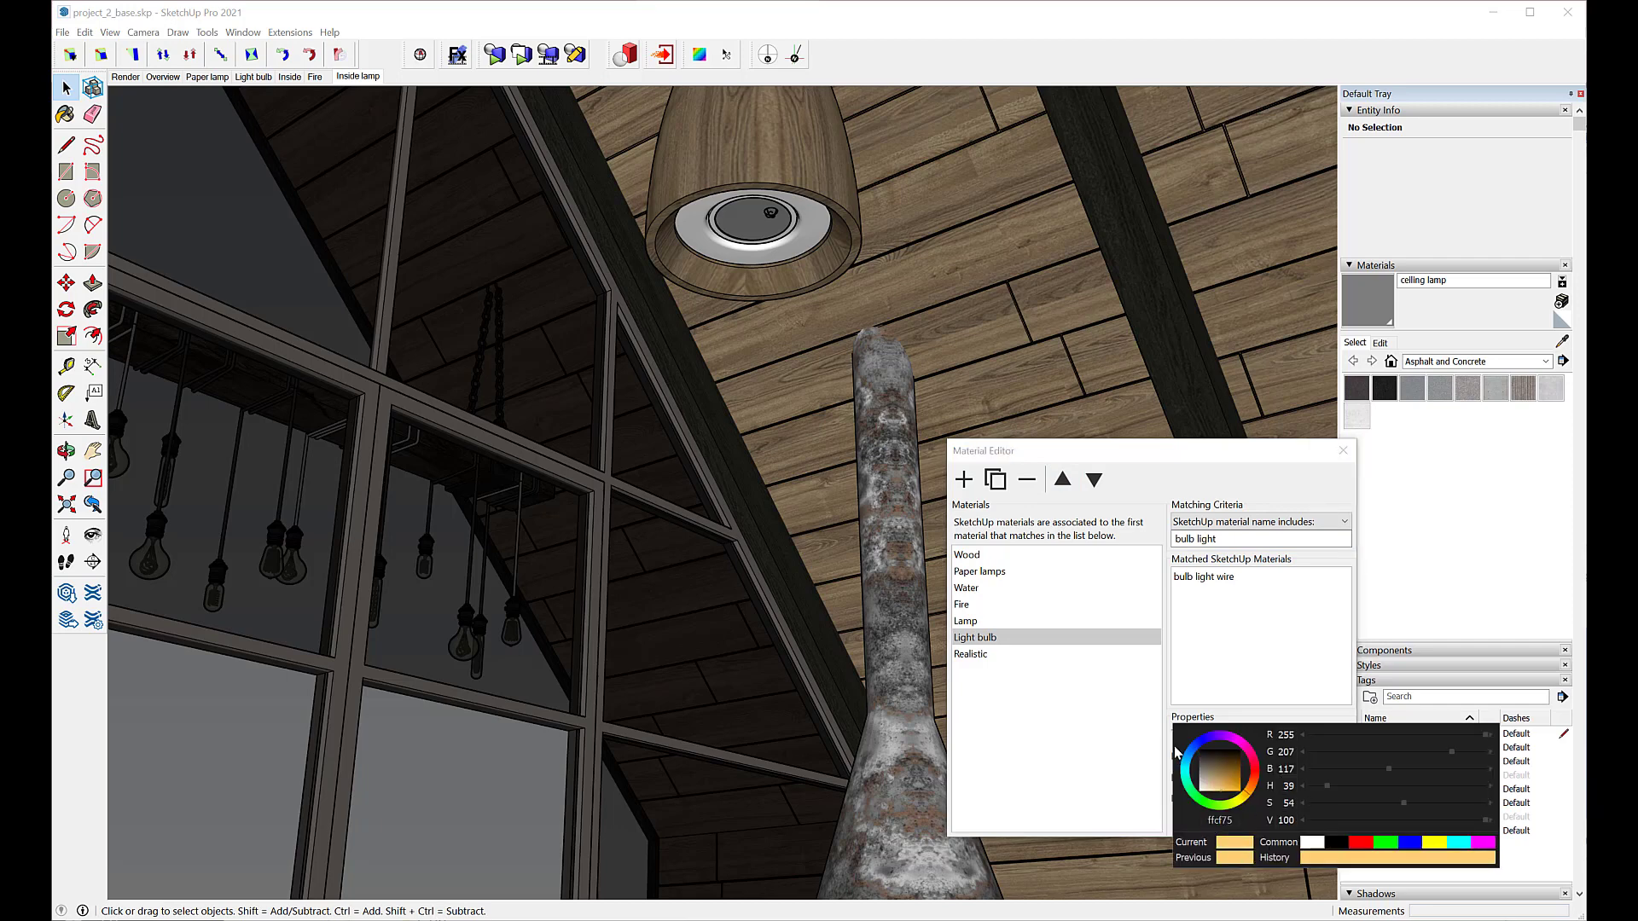
click(1170, 684)
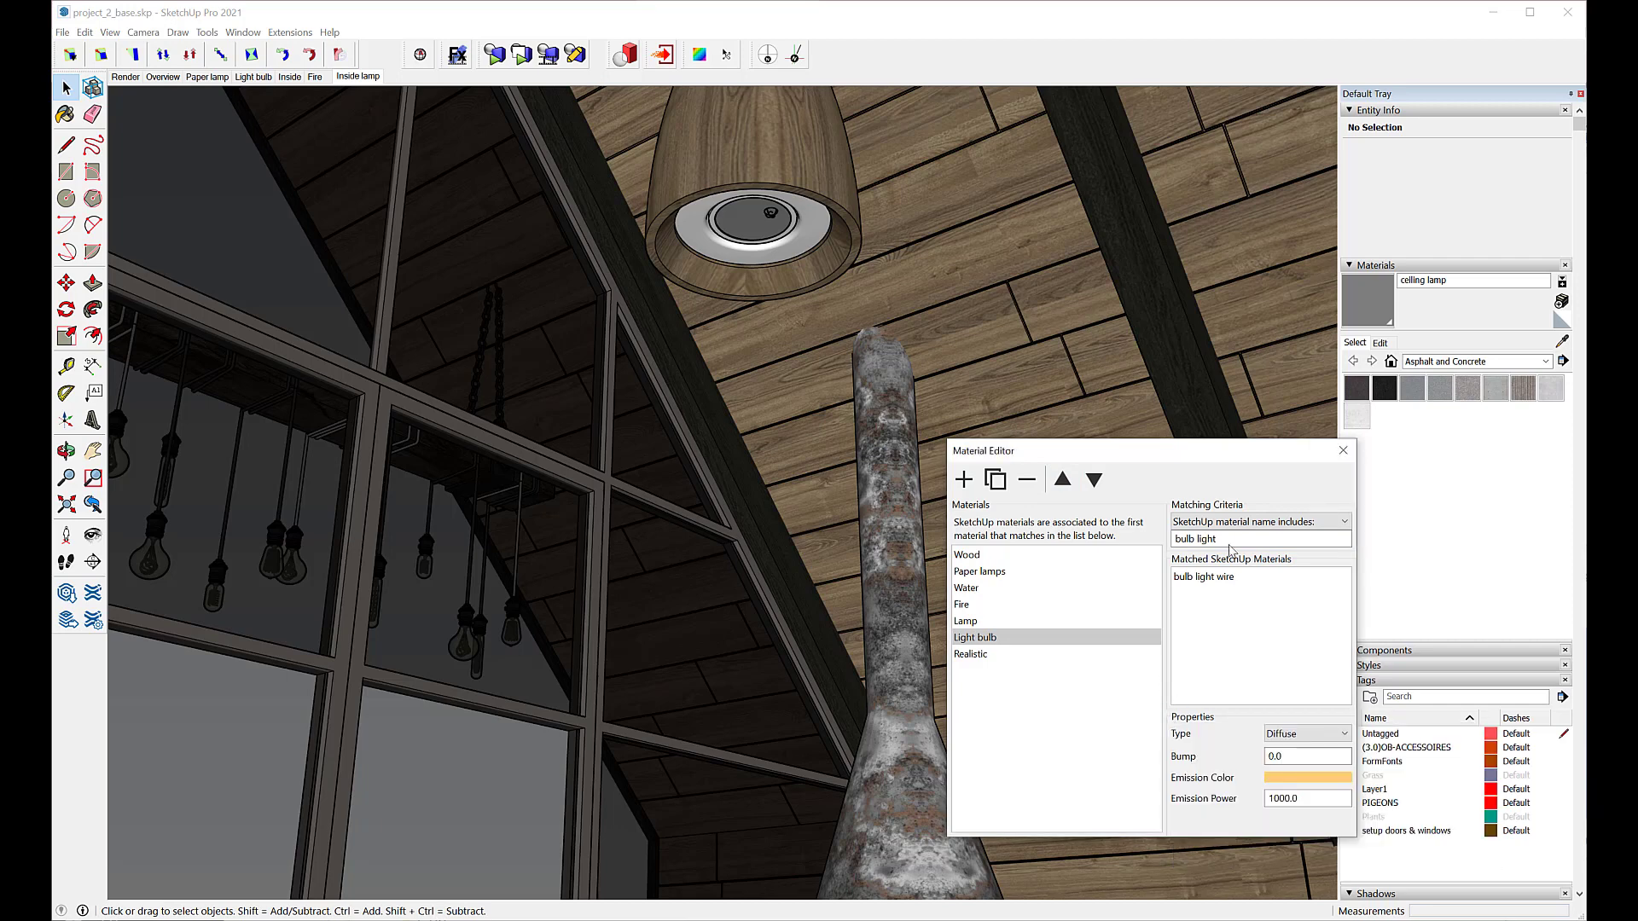
click(1344, 451)
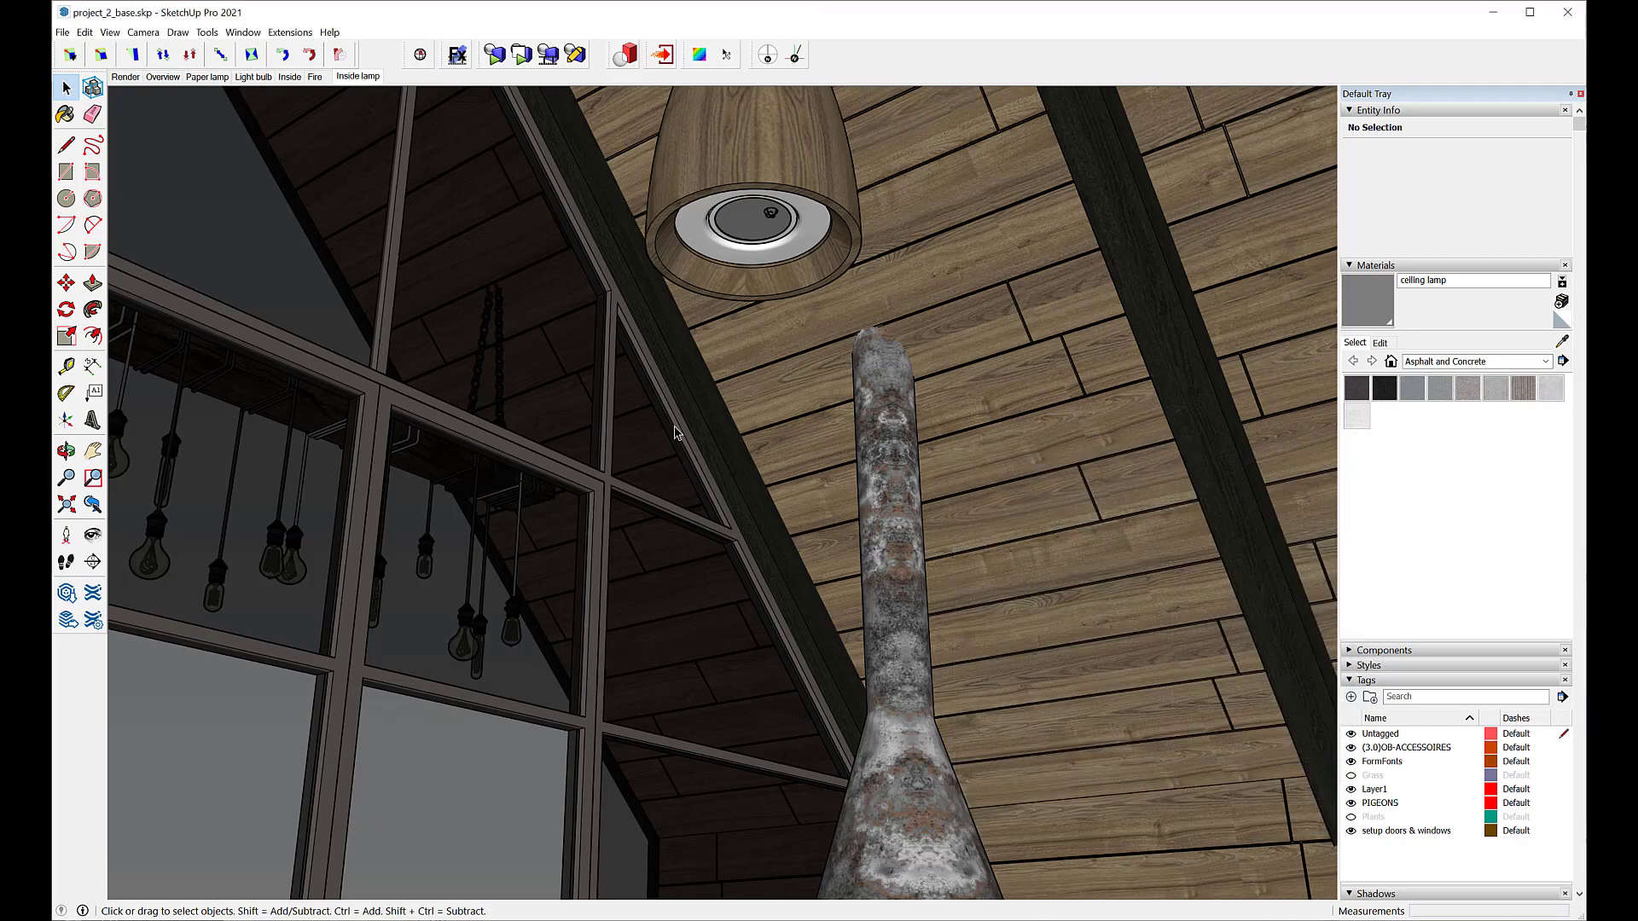
- Test-render the Fire scene to check the emissive flames in the fireplace, and stop the render
click(315, 78)
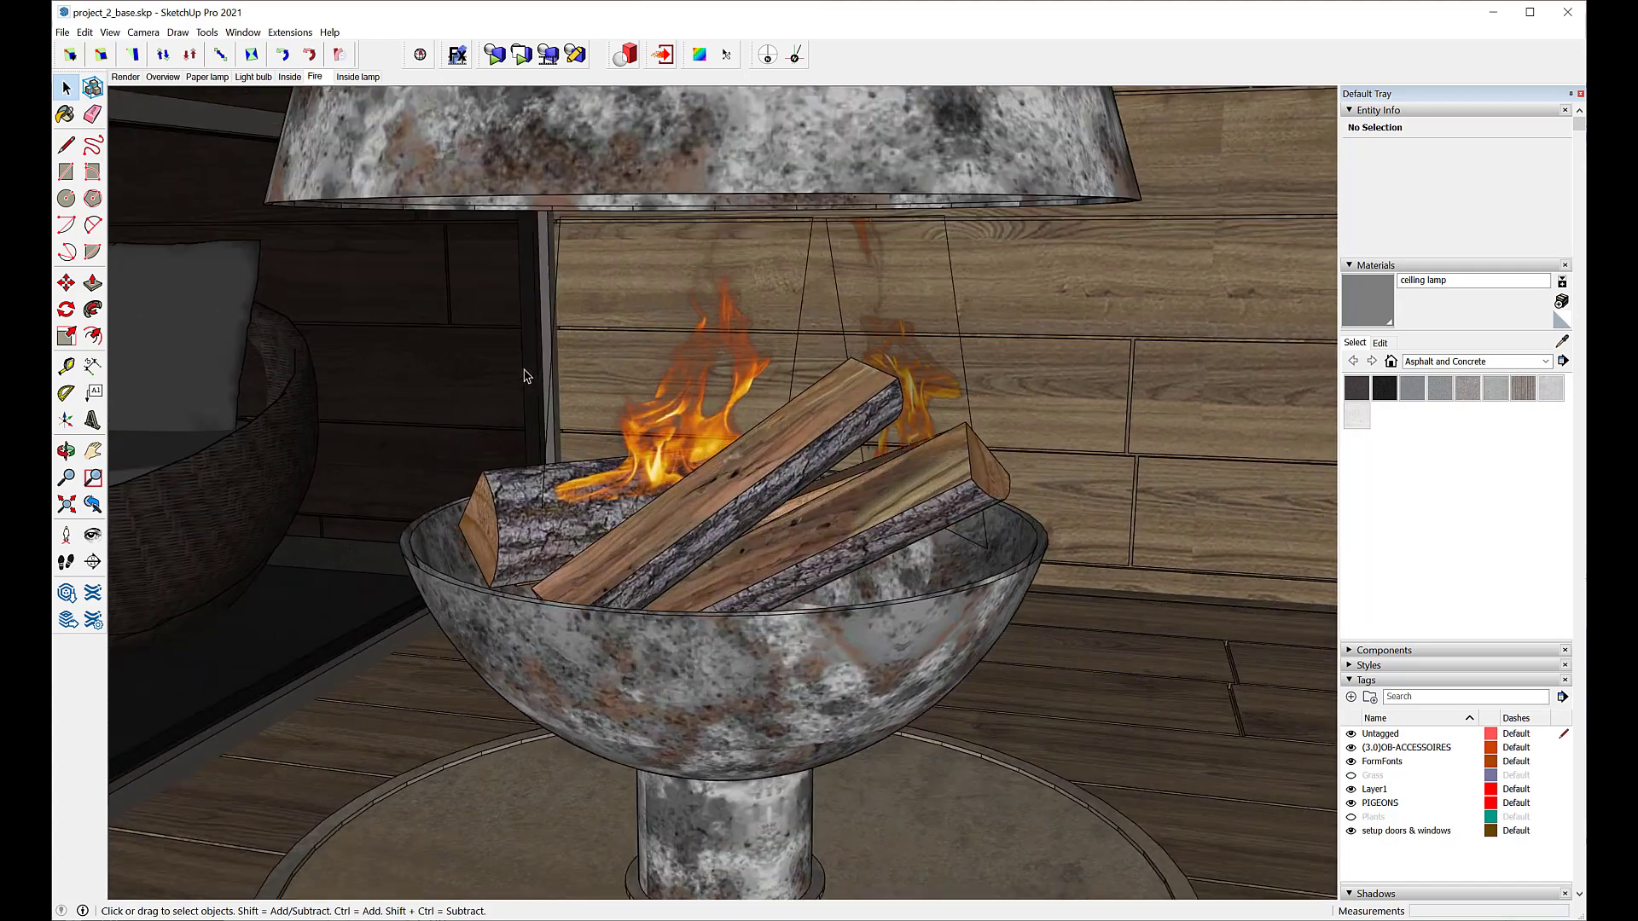
click(498, 56)
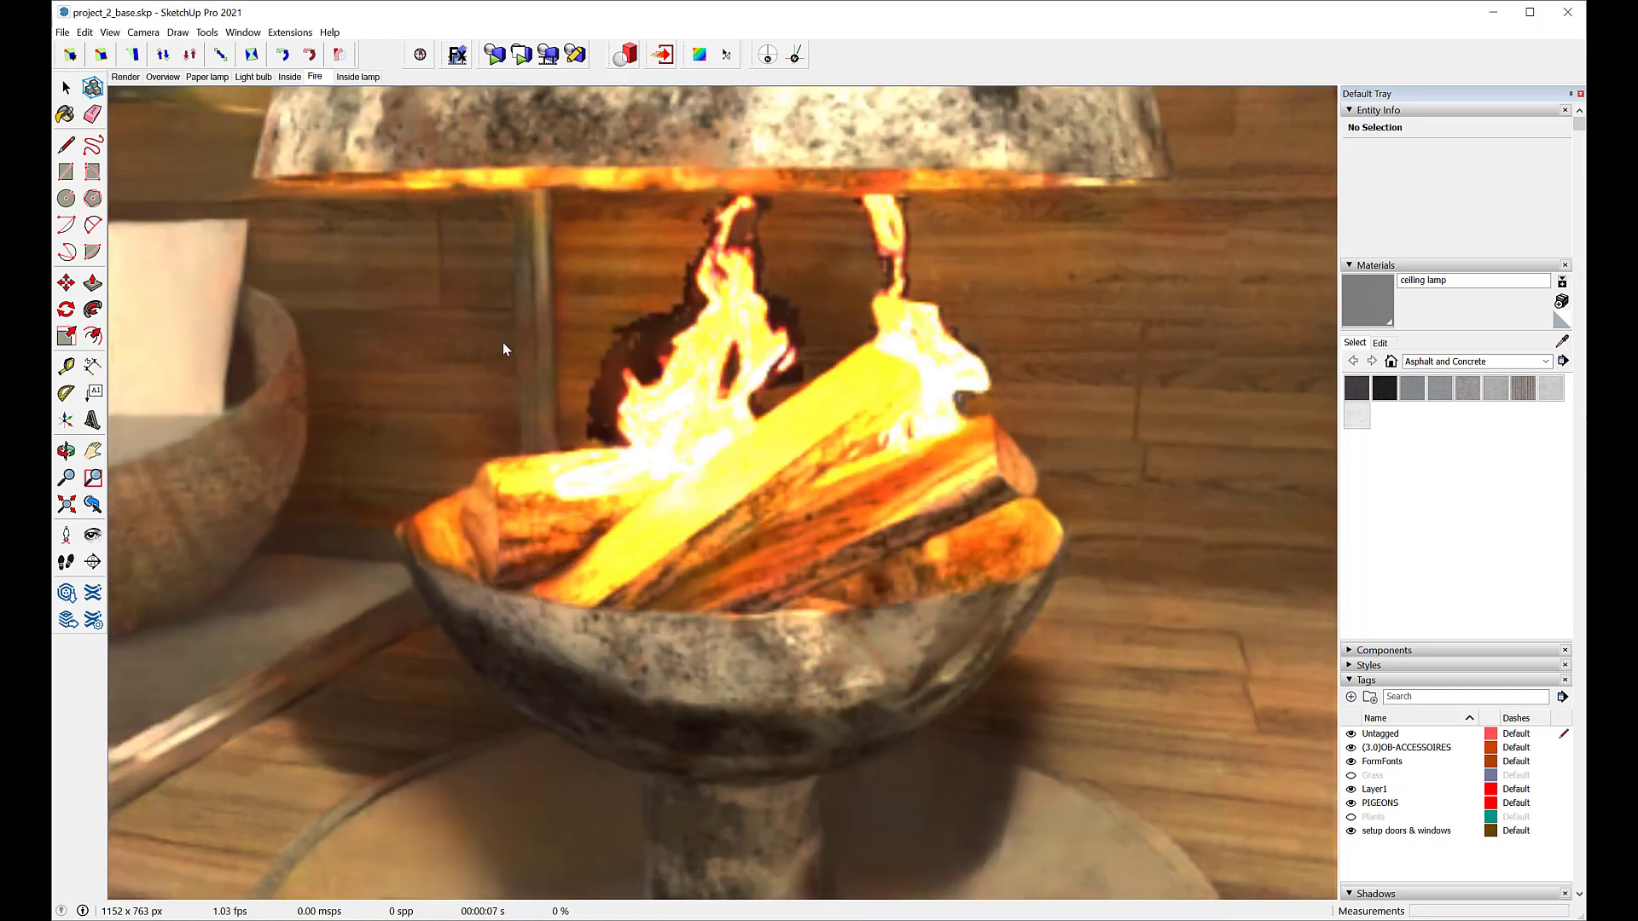
click(67, 87)
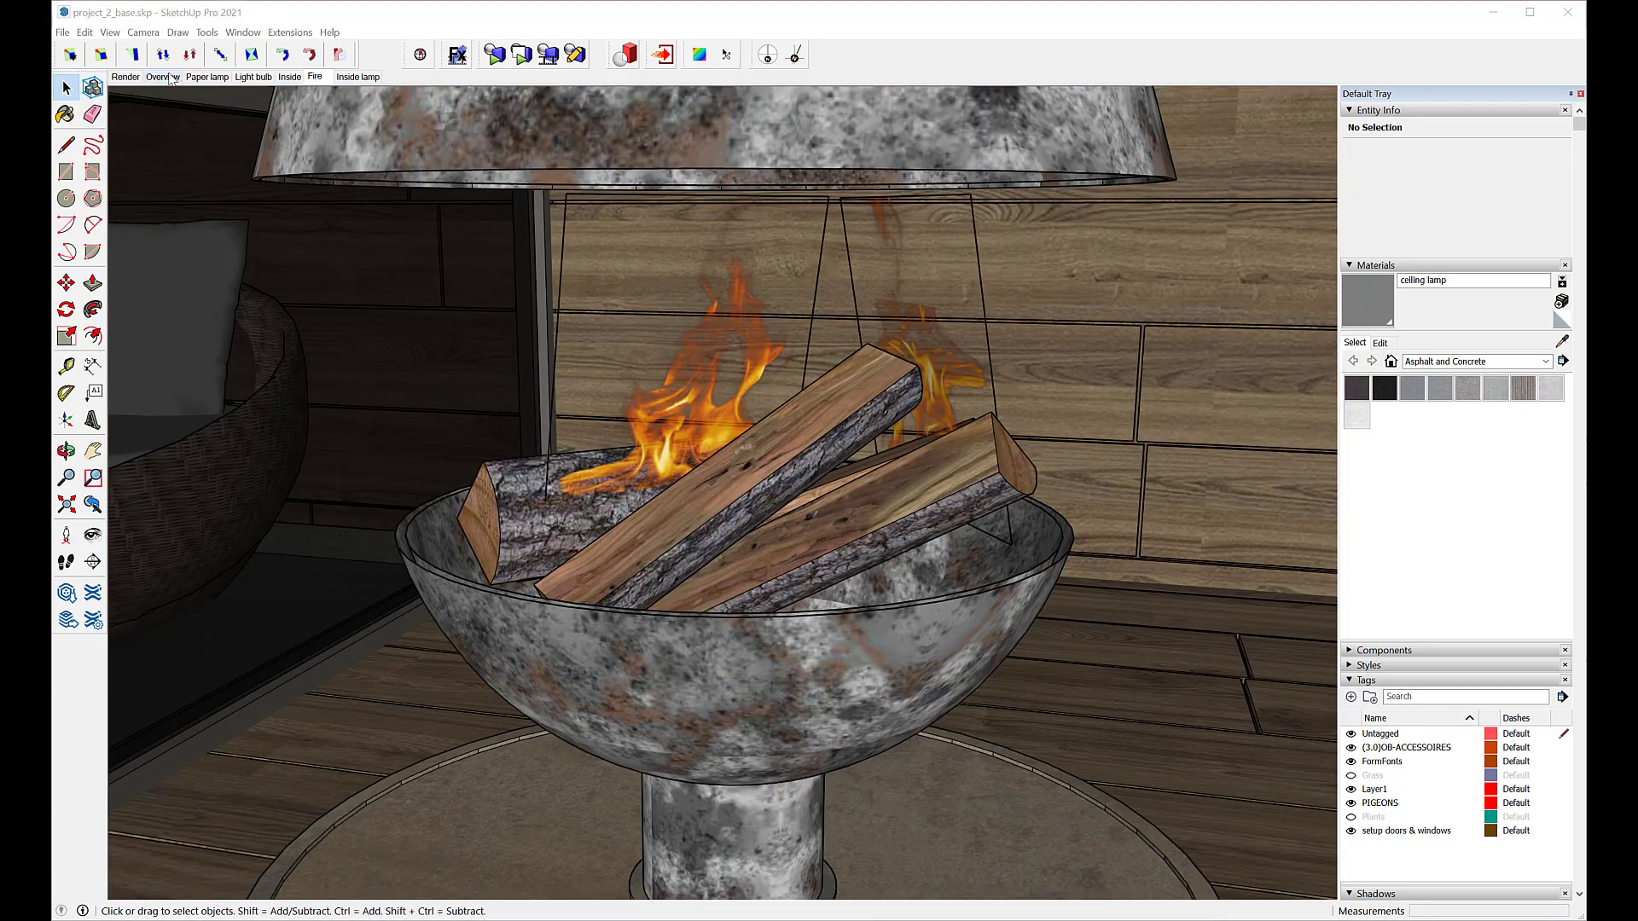
- Switch to the Render scene and set the live render's gain to 1.0
click(126, 77)
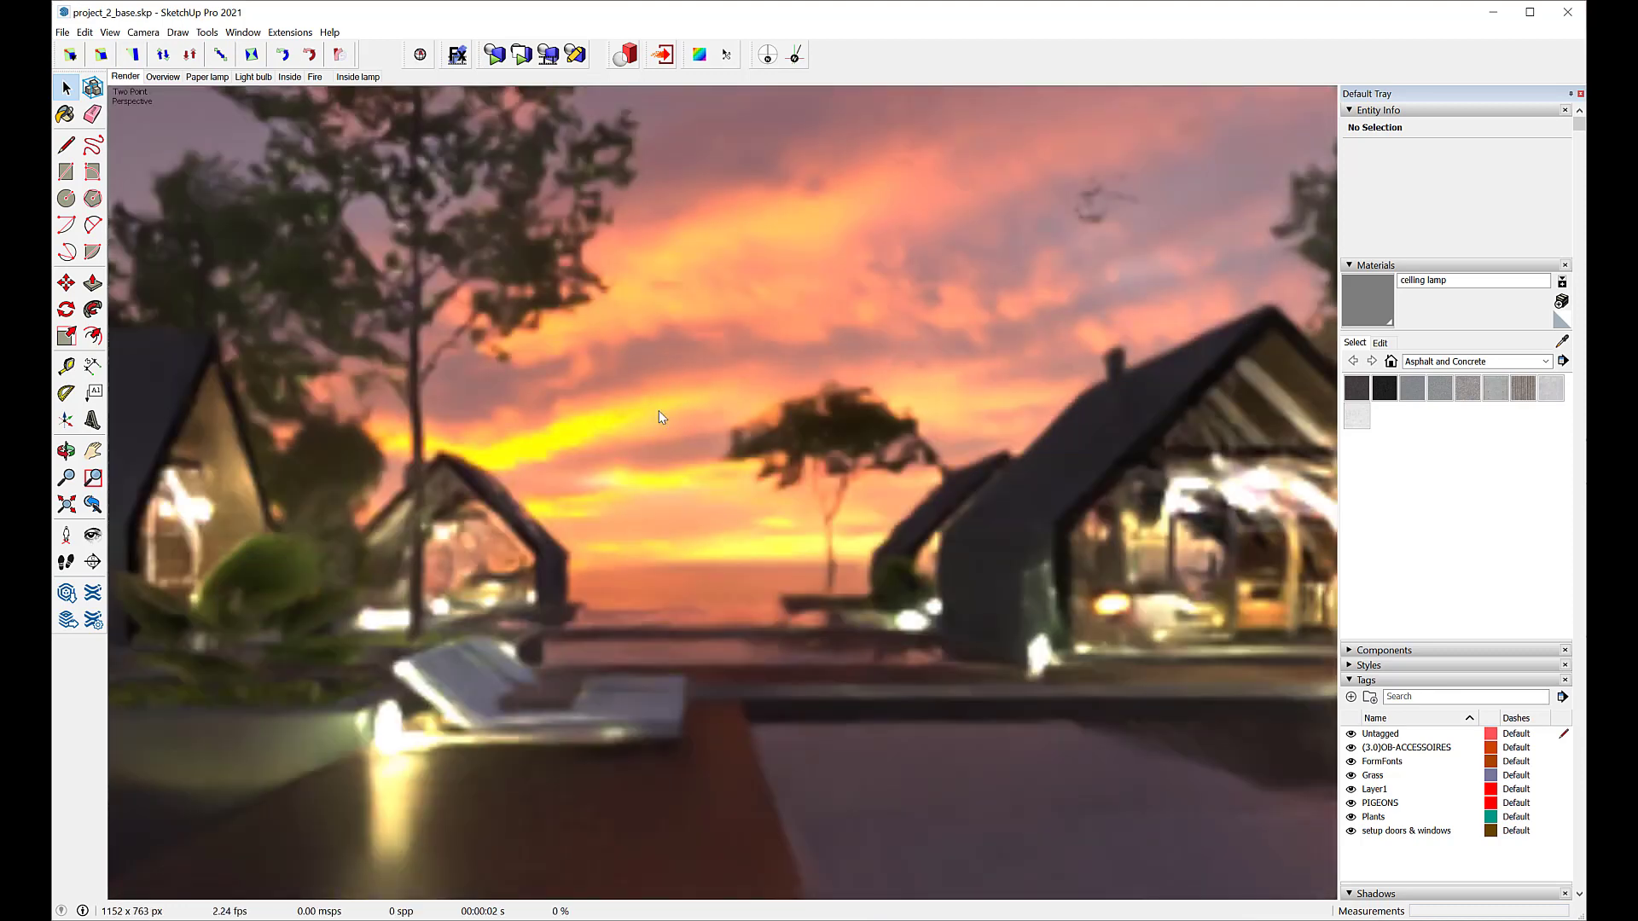
right_click(659, 411)
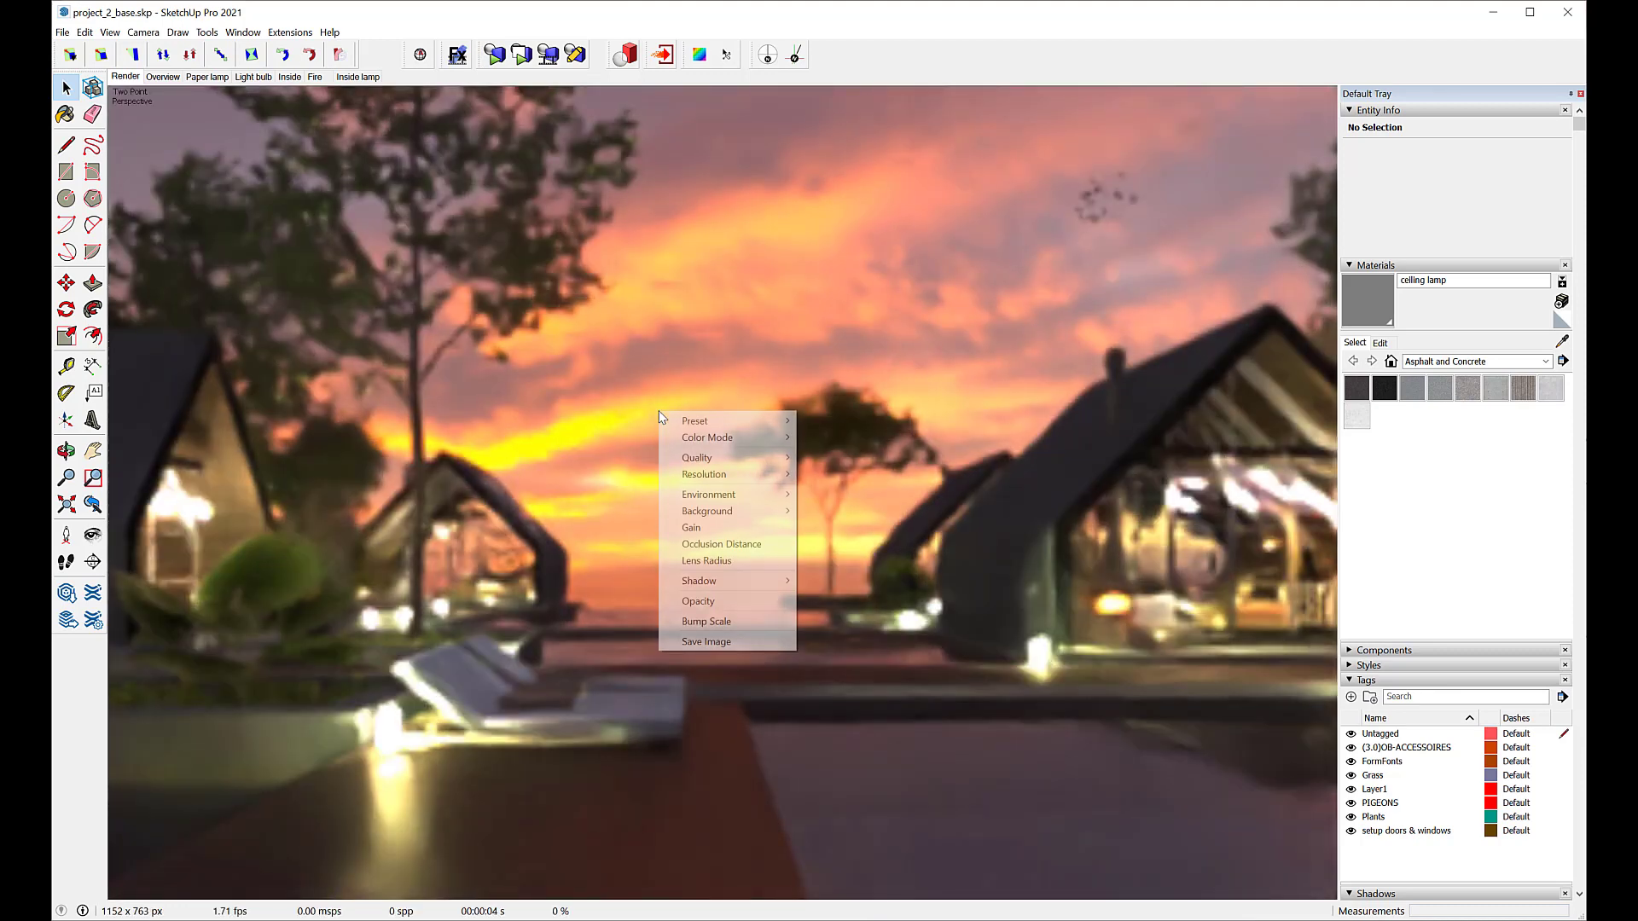
click(692, 529)
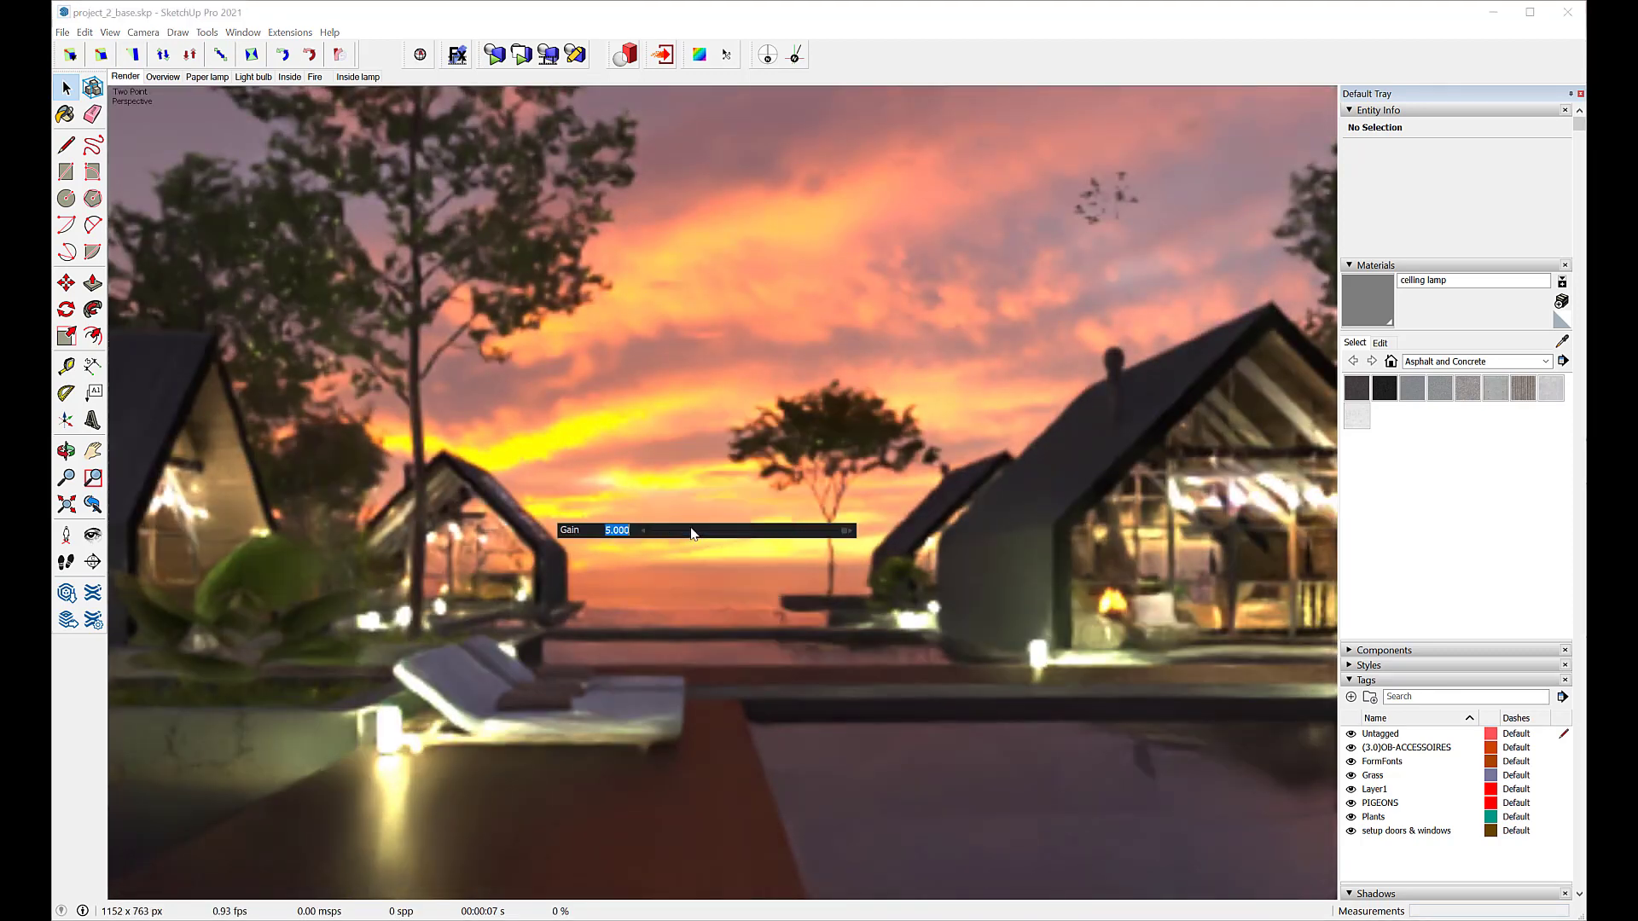
text(1.0)
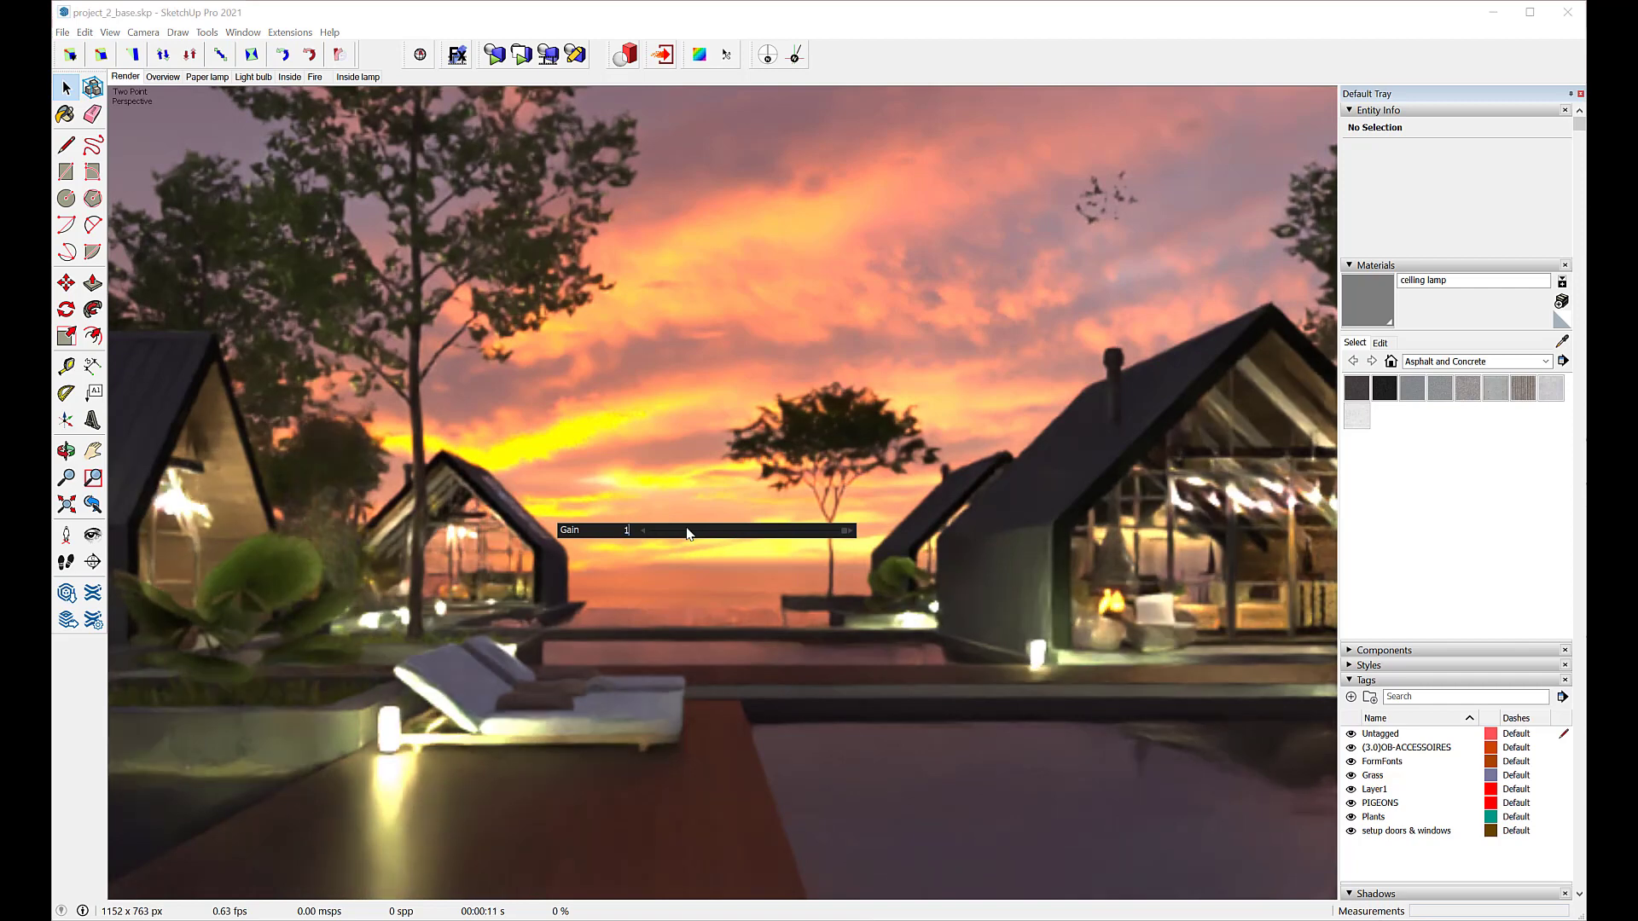
key(Return)
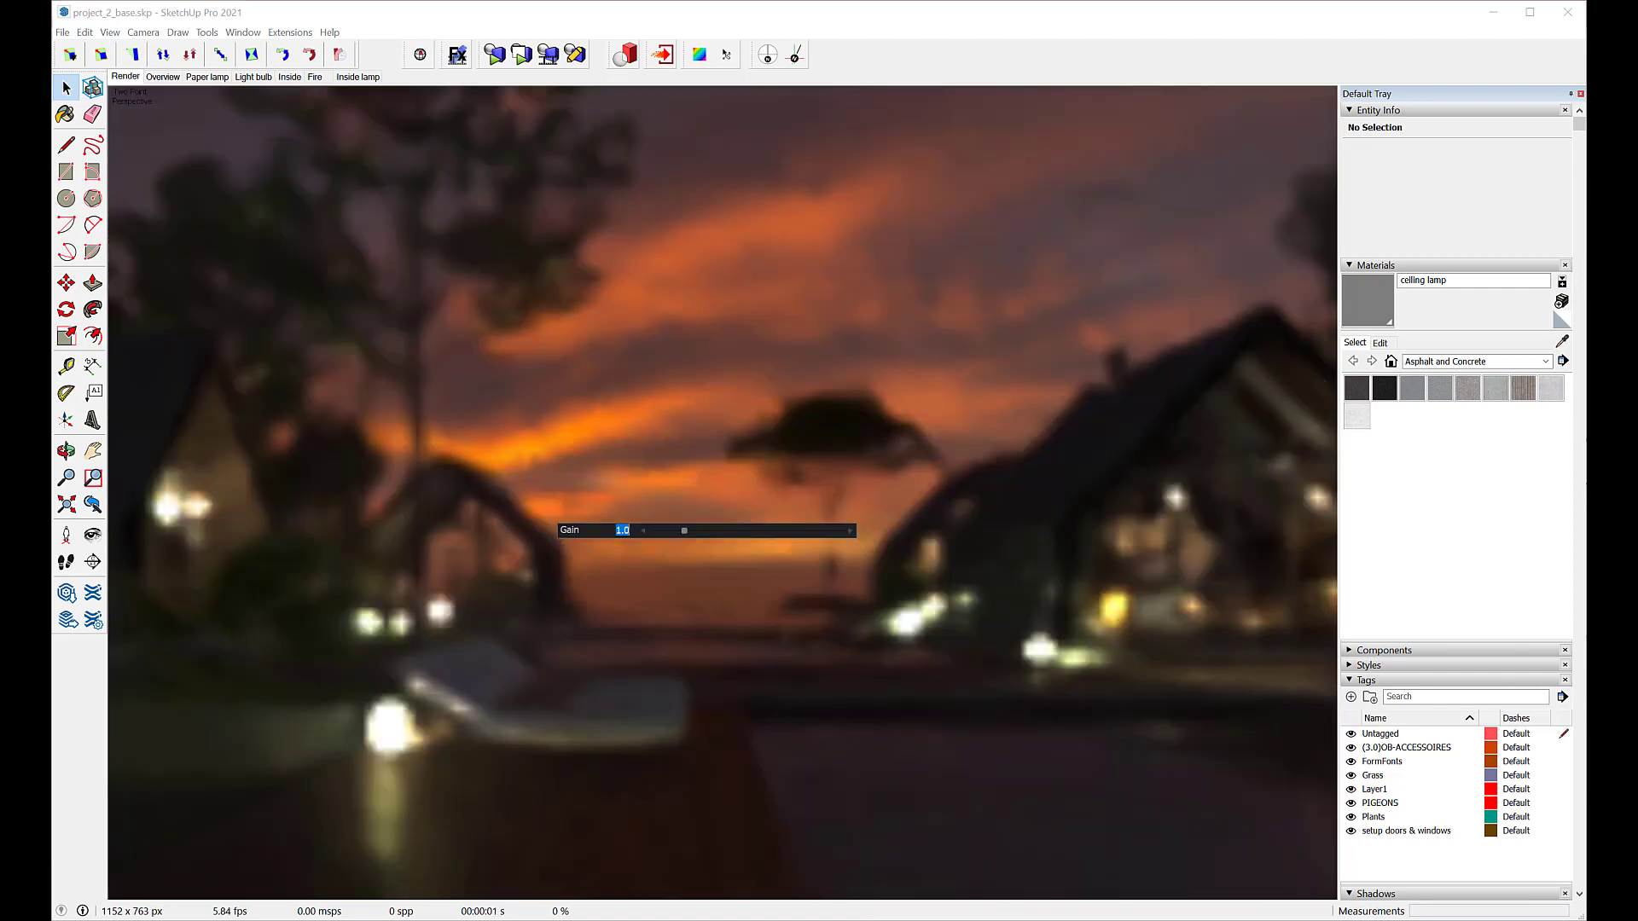